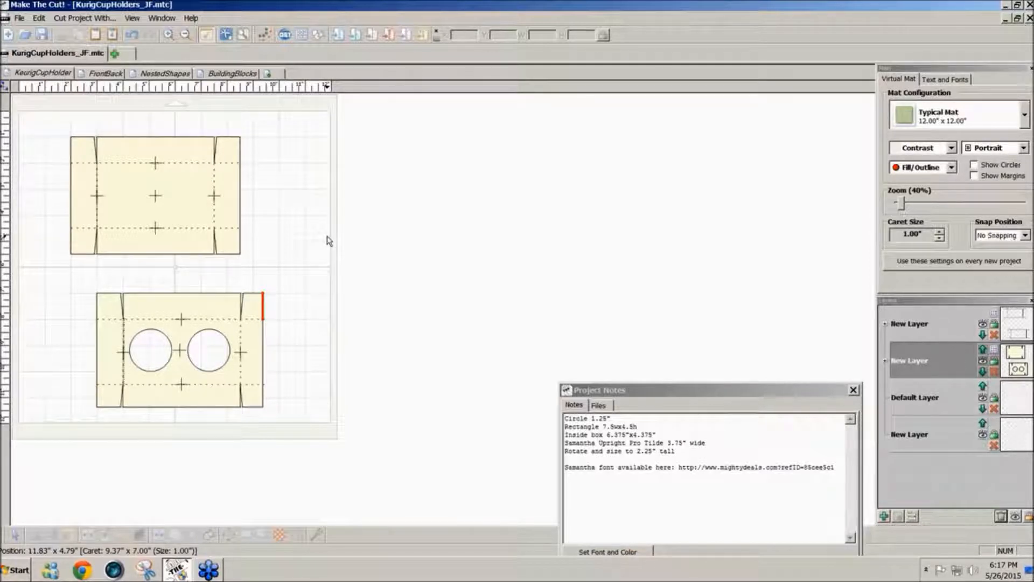
Review the cup holder bases, front and back pieces, nested labels, and building-block shapes across the project's four pages
{"action": "left_click", "coordinate": [108, 172]}
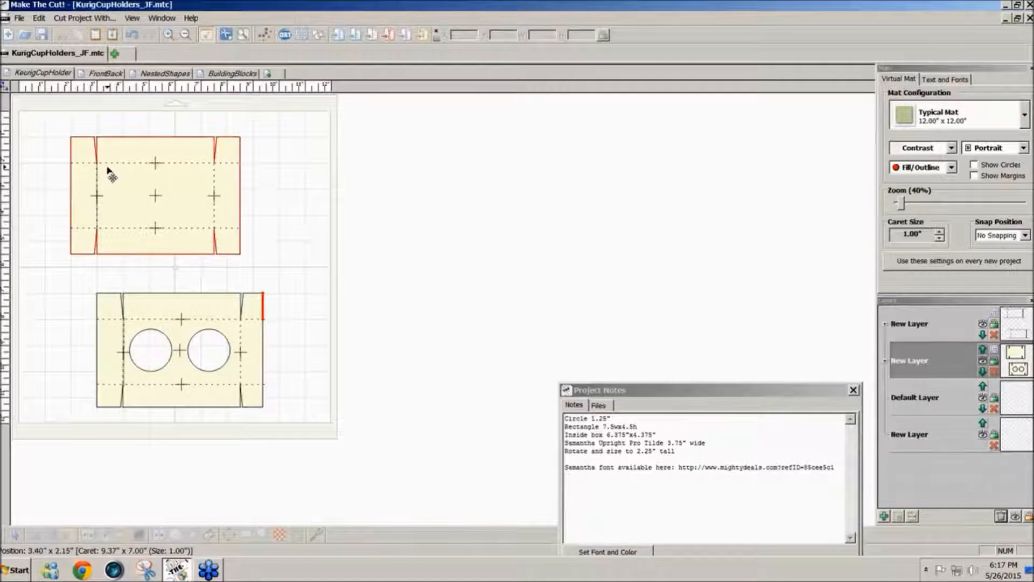
{"action": "left_click", "coordinate": [246, 158]}
{"action": "left_click", "coordinate": [227, 162]}
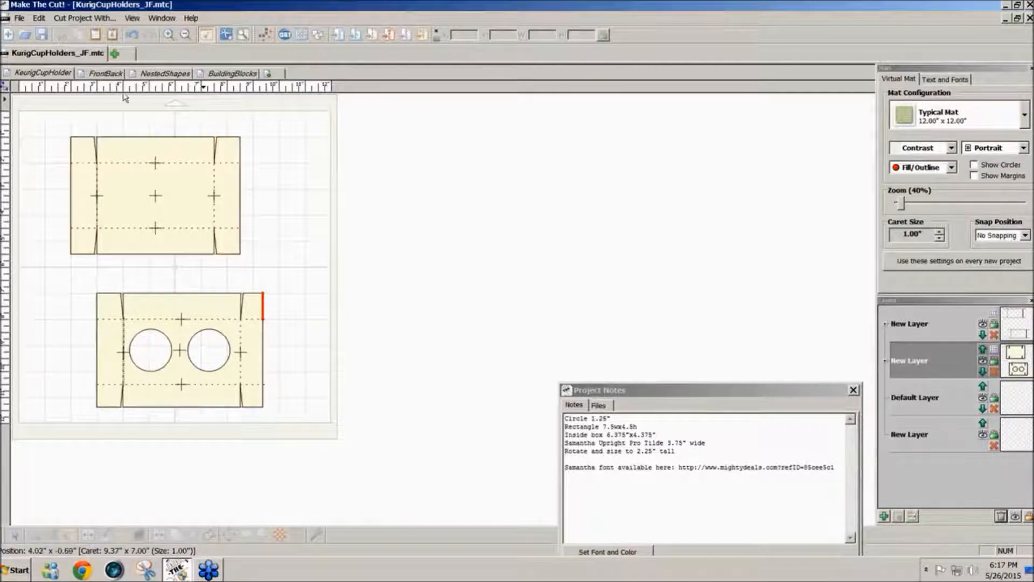
{"action": "left_click", "coordinate": [114, 78]}
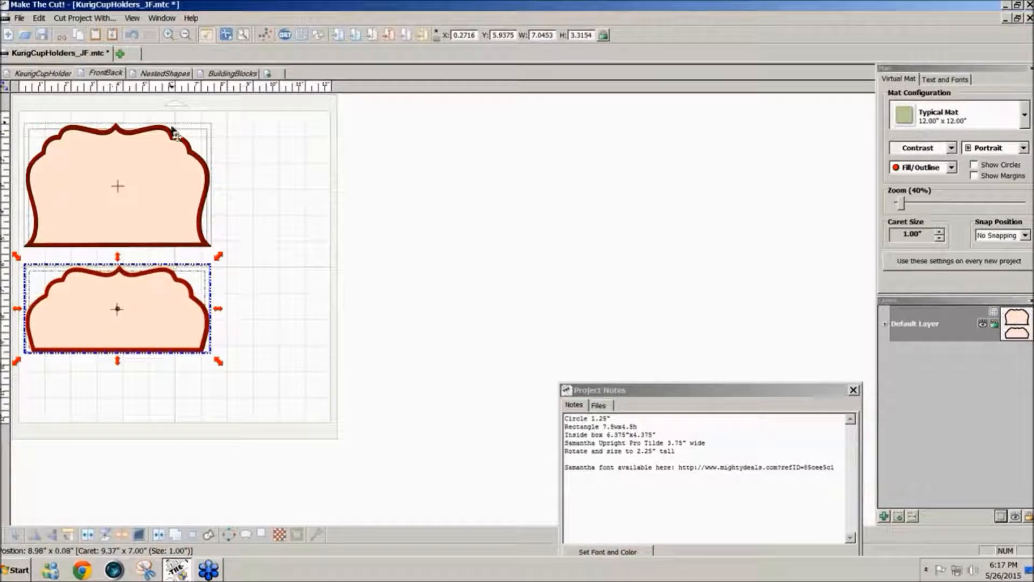
{"action": "left_click", "coordinate": [53, 75]}
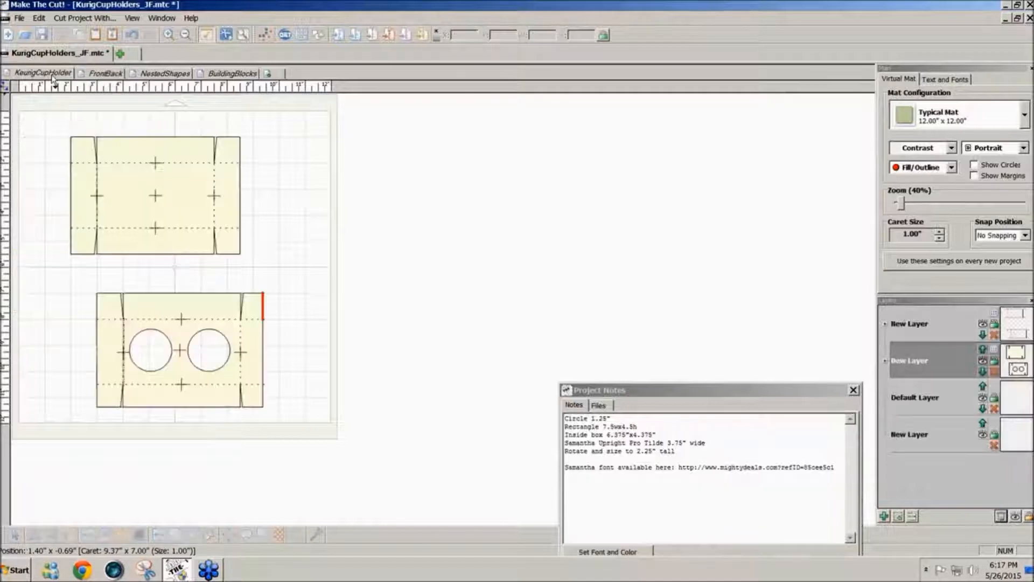
{"action": "left_click", "coordinate": [161, 356]}
{"action": "left_click", "coordinate": [208, 350]}
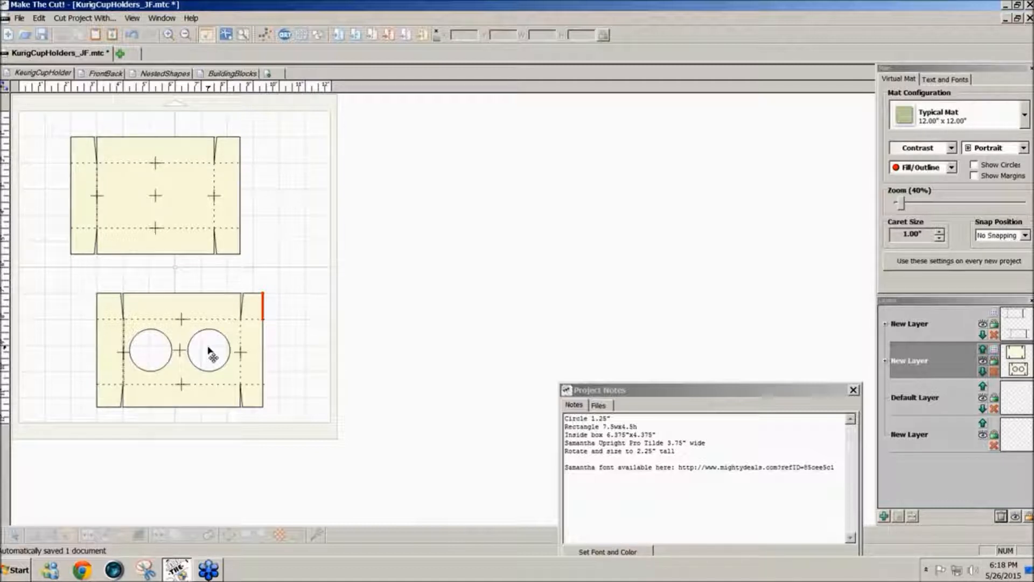
{"action": "left_click", "coordinate": [202, 227]}
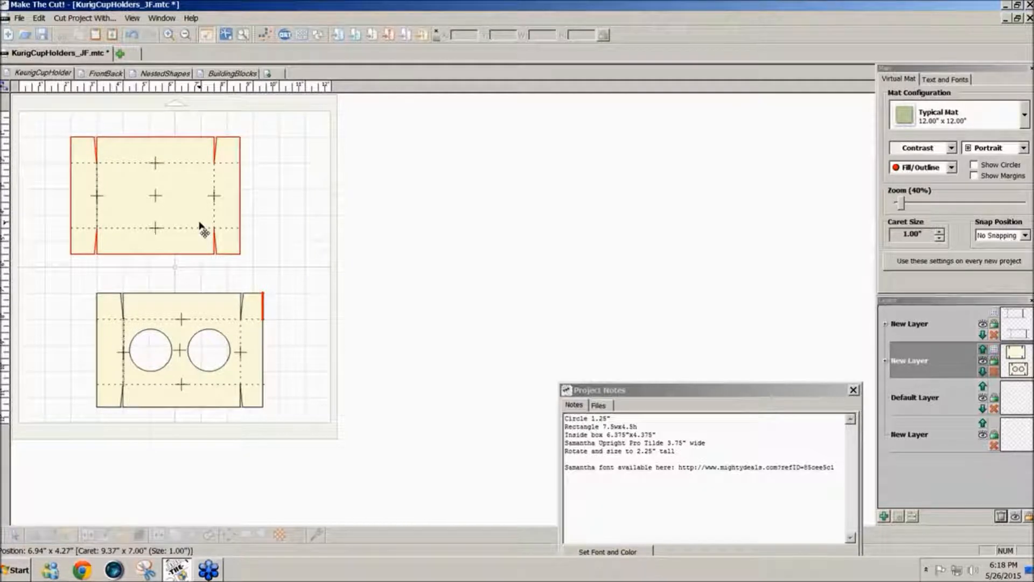
{"action": "left_click", "coordinate": [286, 167]}
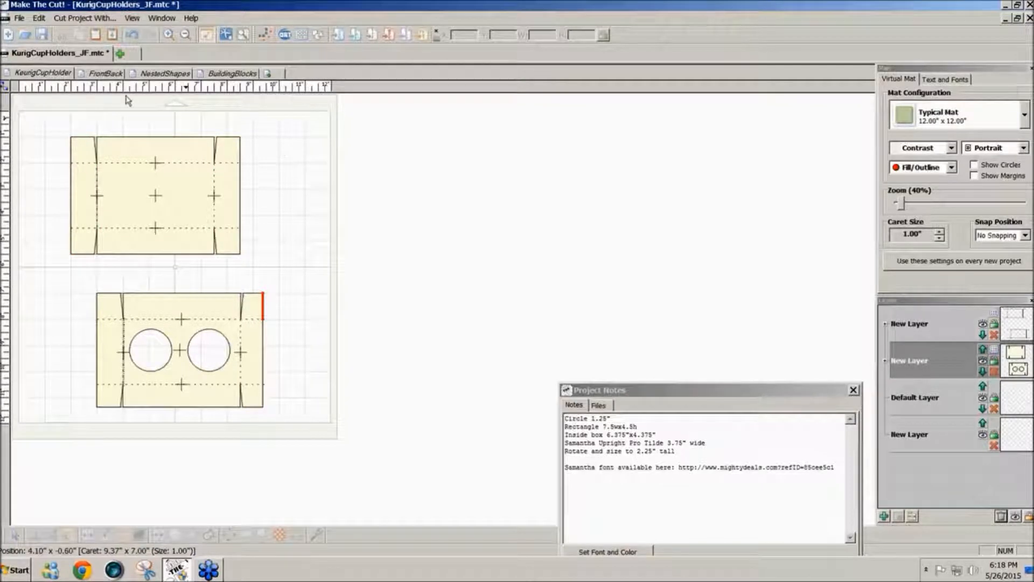
{"action": "left_click", "coordinate": [109, 73]}
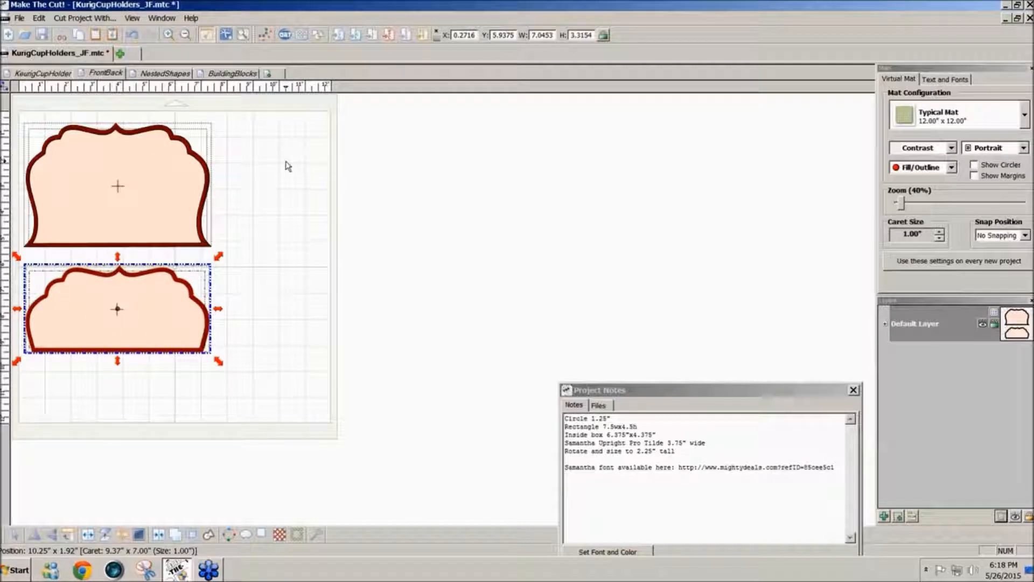
{"action": "left_click", "coordinate": [161, 73]}
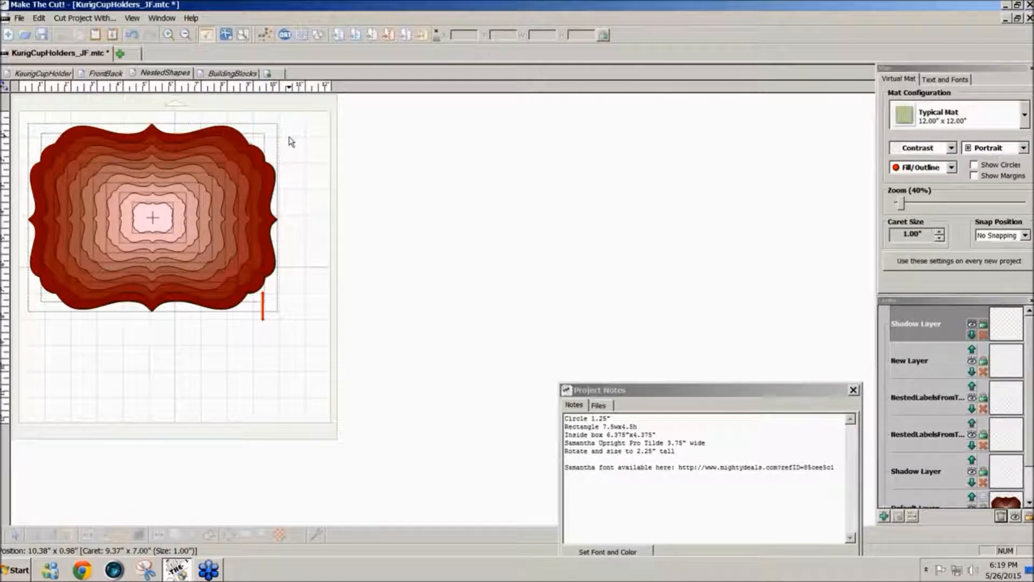
{"action": "left_click", "coordinate": [235, 74]}
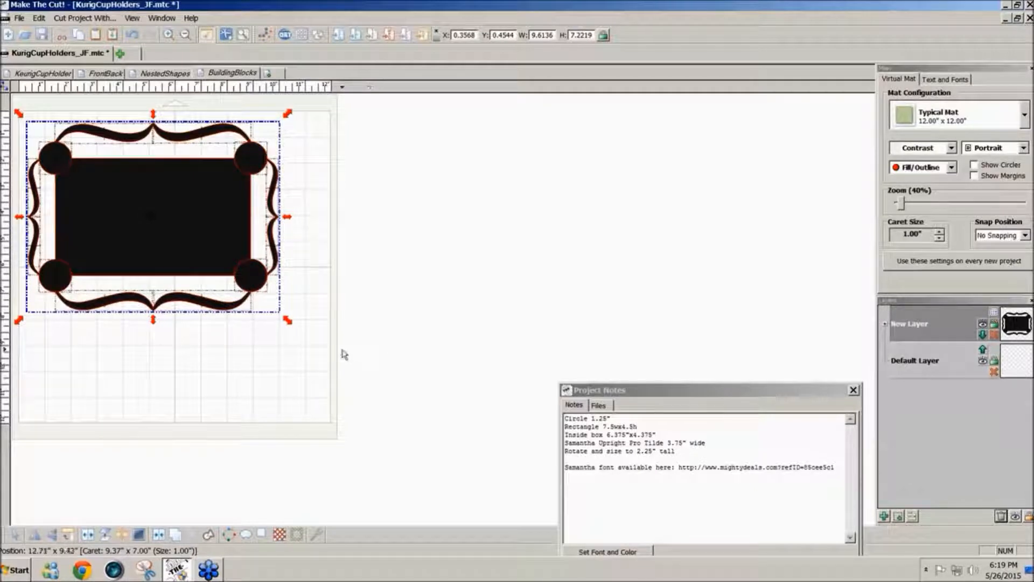
Weld the rectangle, corner circles and bracket flourishes on the BuildingBlocks page into one solid label shape
{"action": "left_click_drag", "start_coordinate": [341, 346], "coordinate": [7, 98]}
{"action": "left_click", "coordinate": [175, 535]}
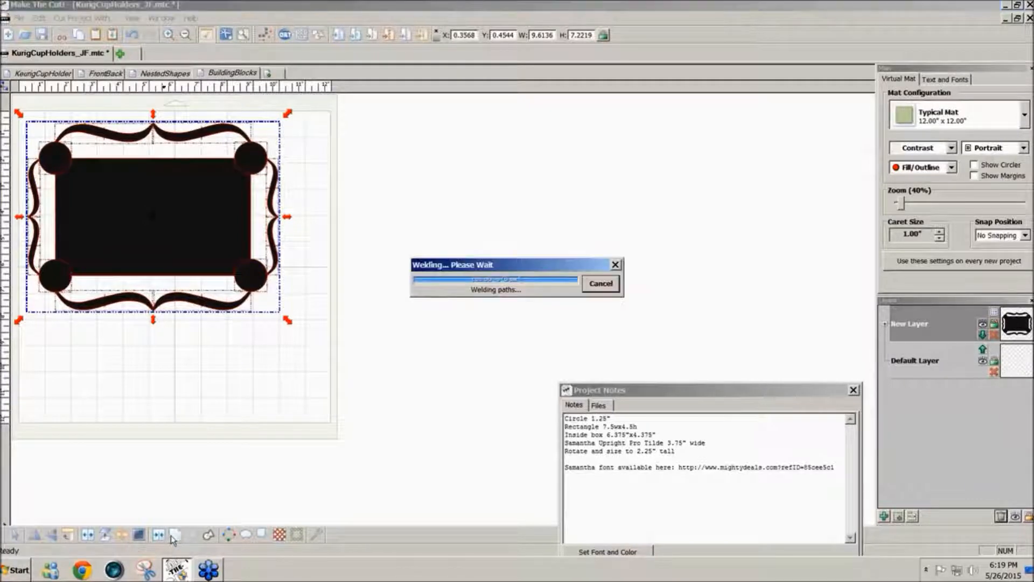
{"action": "left_click", "coordinate": [136, 536]}
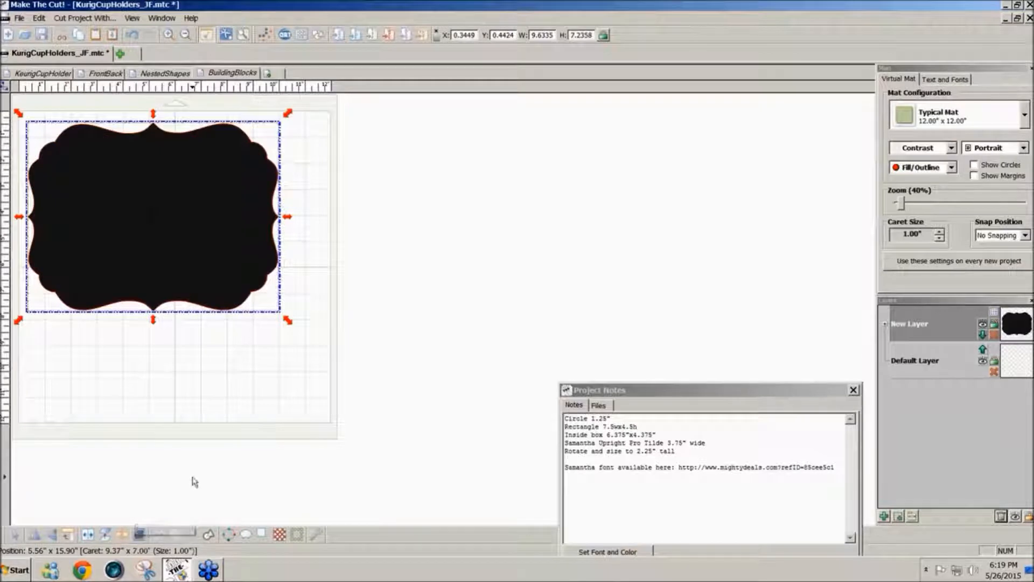
Undo the weld of the label shape and return to the separate pieces on the BuildingBlocks page
{"action": "left_click", "coordinate": [103, 75]}
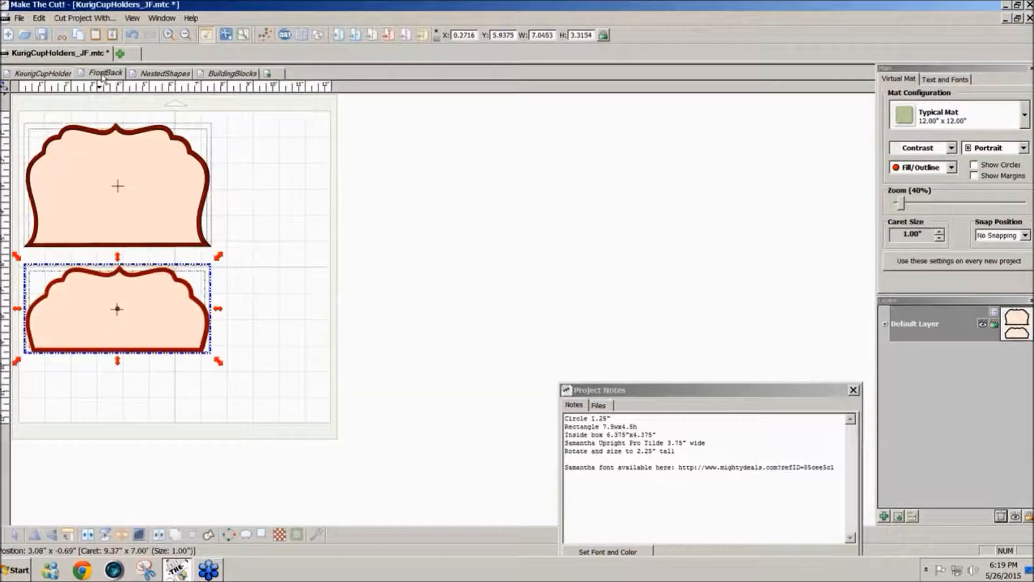
{"action": "left_click", "coordinate": [158, 74]}
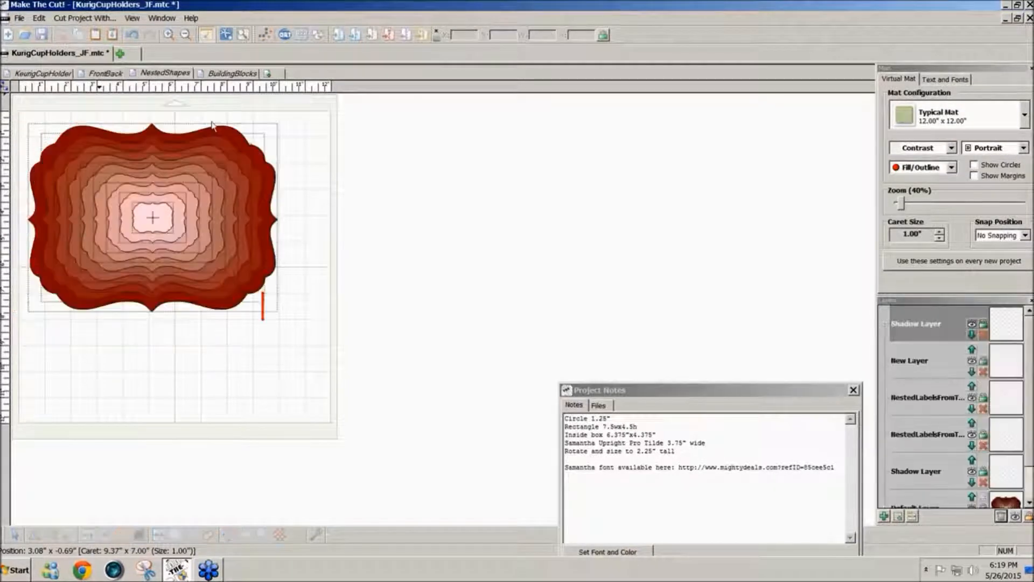
{"action": "left_click", "coordinate": [227, 73]}
{"action": "key", "text": "ctrl+z"}
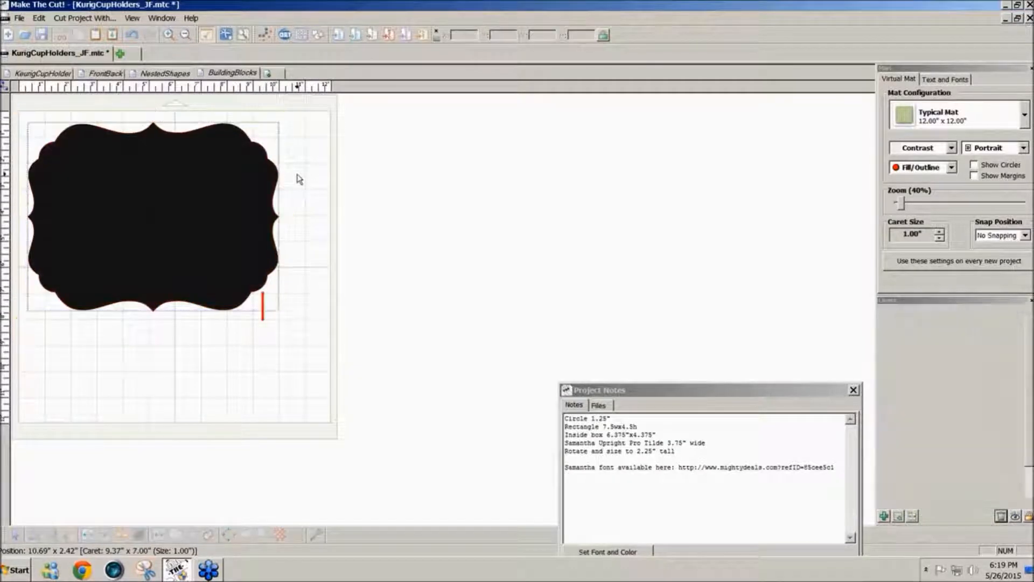
{"action": "key", "text": "ctrl+z"}
{"action": "key", "text": "ctrl+z"}
{"action": "key", "text": "ctrl+z"}
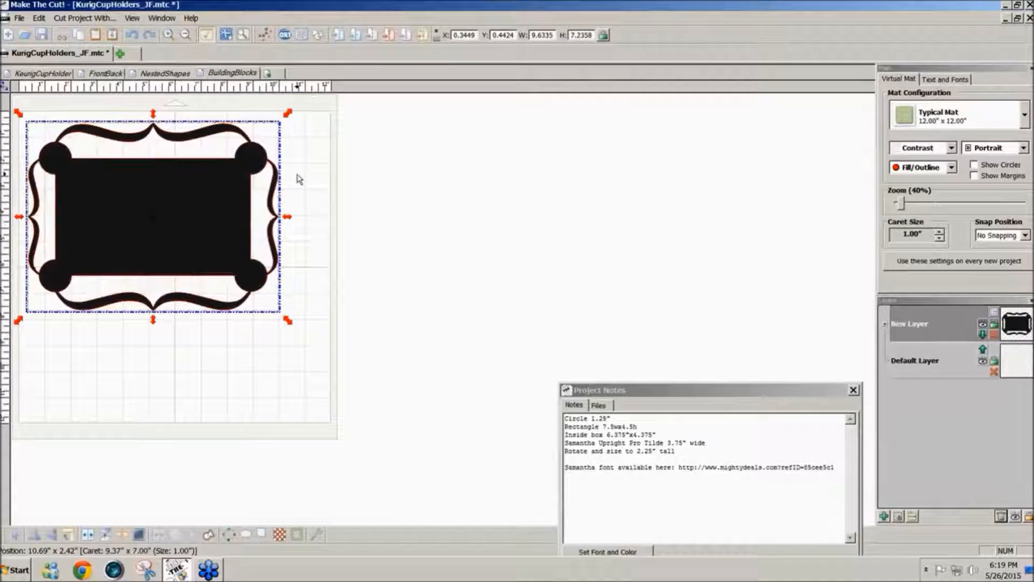
{"action": "key", "text": "ctrl+z"}
{"action": "key", "text": "ctrl+z"}
{"action": "key", "text": "ctrl+z"}
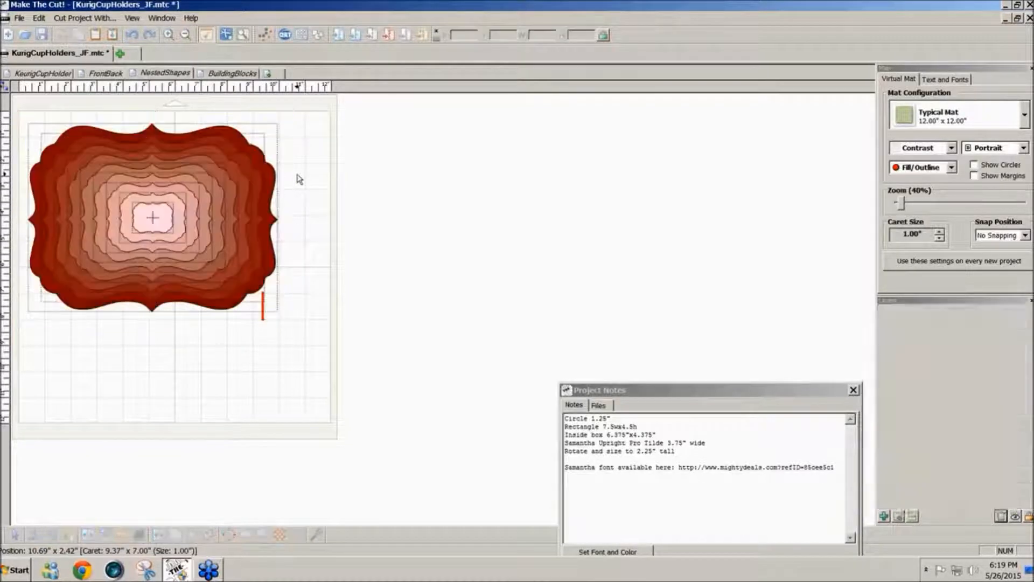
{"action": "key", "text": "ctrl+z"}
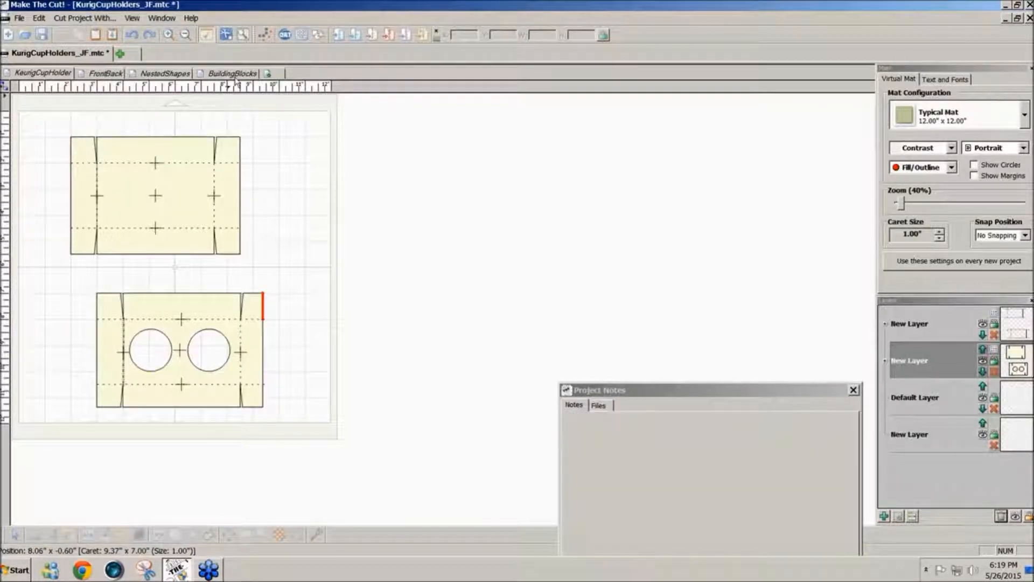
{"action": "left_click", "coordinate": [233, 73]}
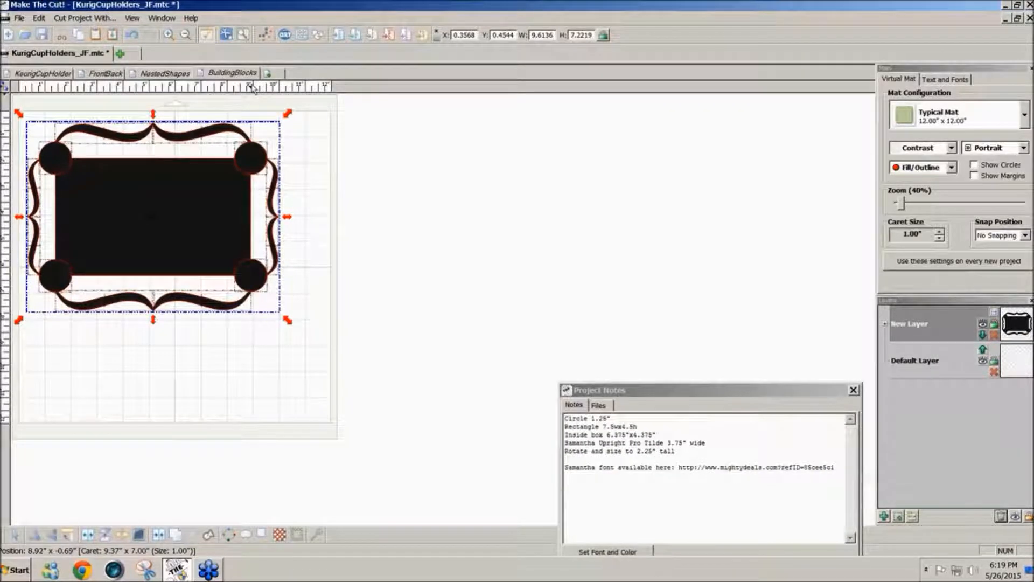
Copy the outermost dark red label from the NestedShapes page and paste it onto the FrontBack page
{"action": "left_click", "coordinate": [165, 74]}
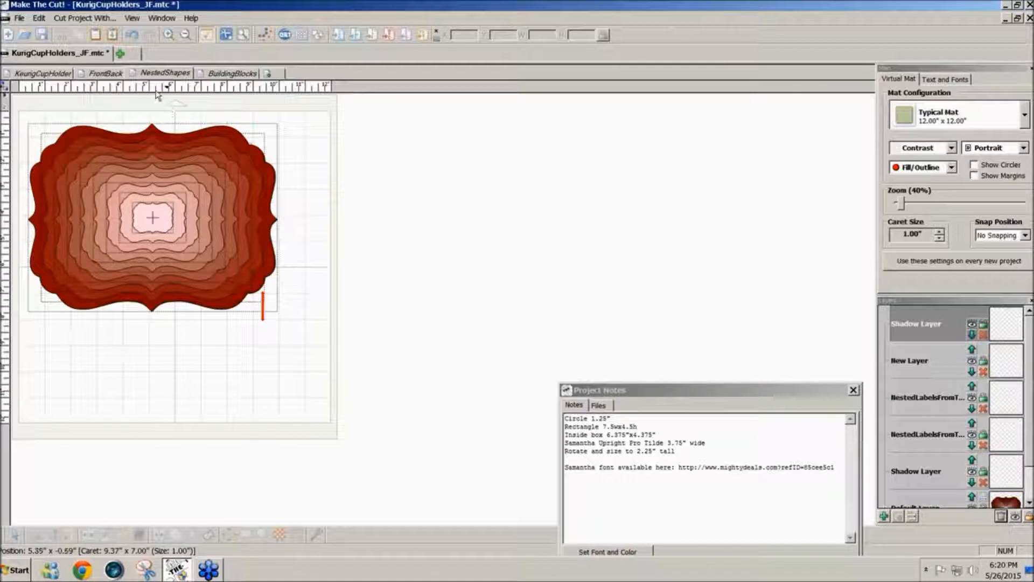
{"action": "left_click", "coordinate": [175, 146]}
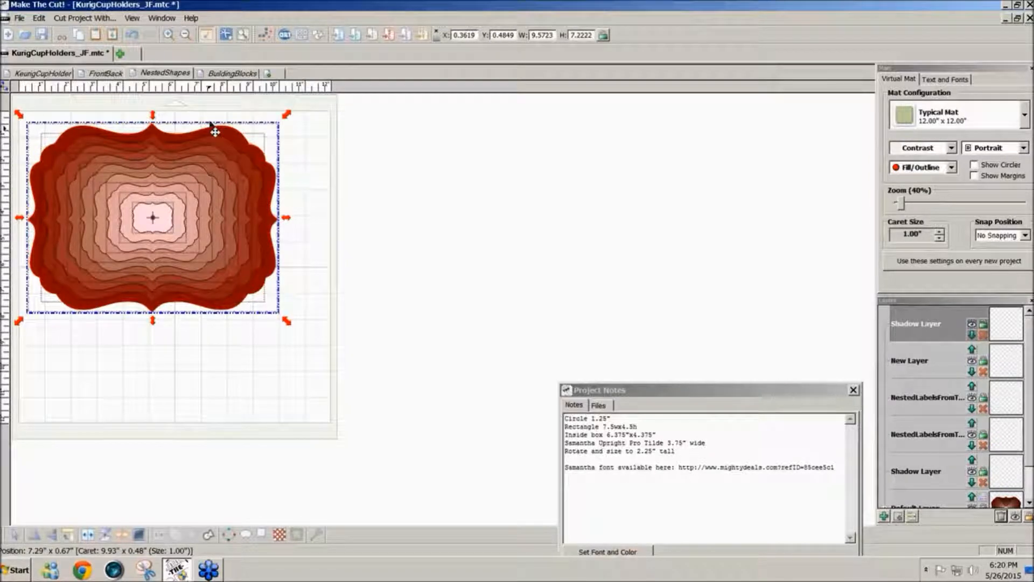
{"action": "left_click", "coordinate": [105, 73]}
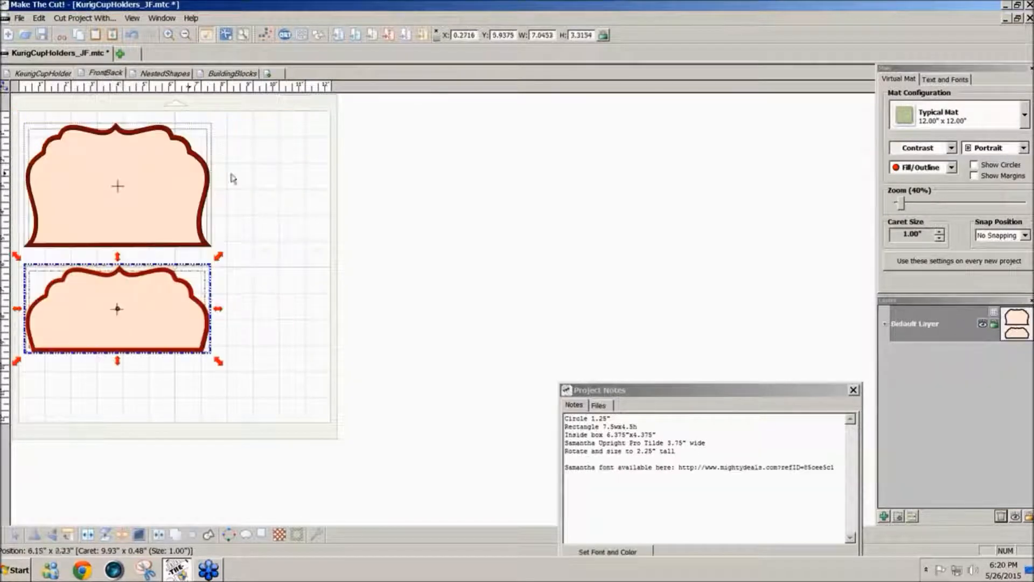
{"action": "left_click", "coordinate": [307, 202]}
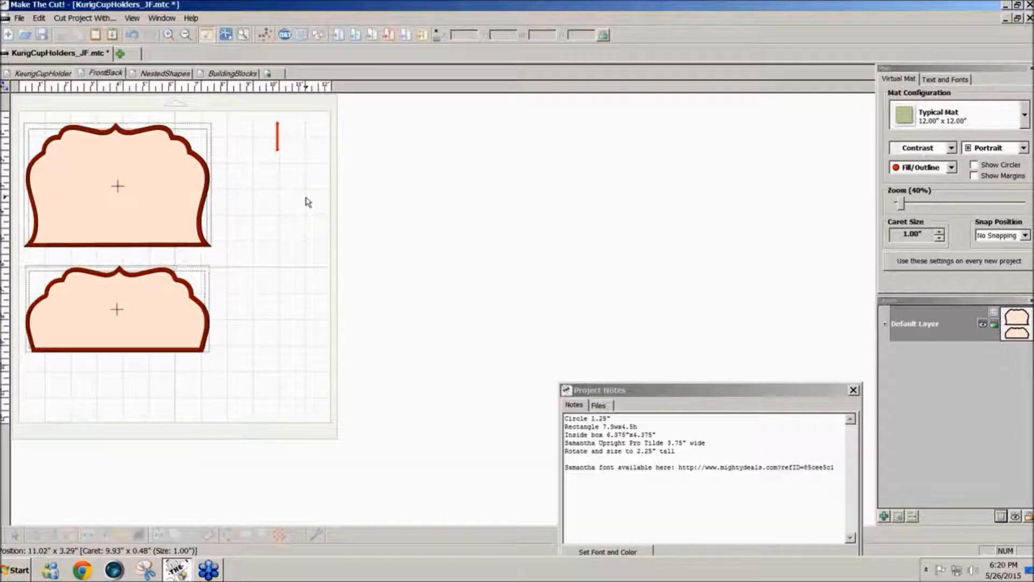
{"action": "key", "text": "ctrl+v"}
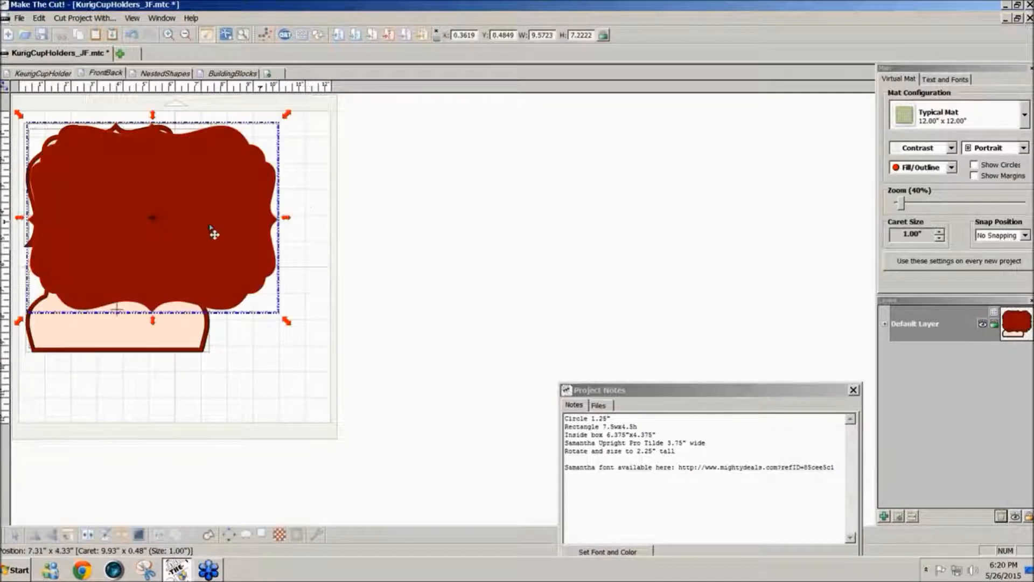
Move the pasted red label clear of the front and back pieces and rotate it 90 degrees to stand upright
{"action": "left_click_drag", "start_coordinate": [210, 229], "coordinate": [402, 250]}
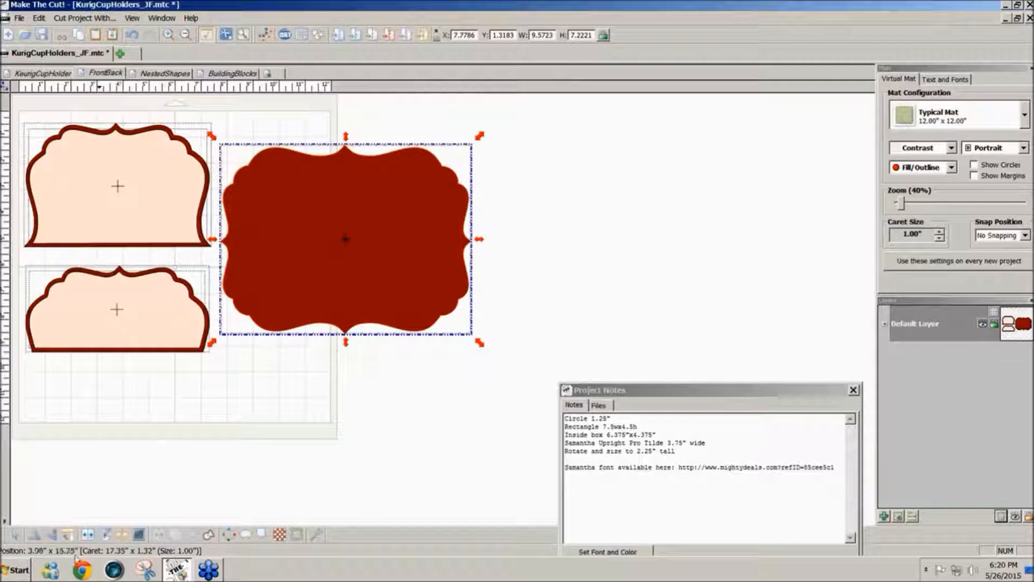
{"action": "left_click", "coordinate": [68, 536]}
{"action": "left_click_drag", "start_coordinate": [369, 330], "coordinate": [384, 337]}
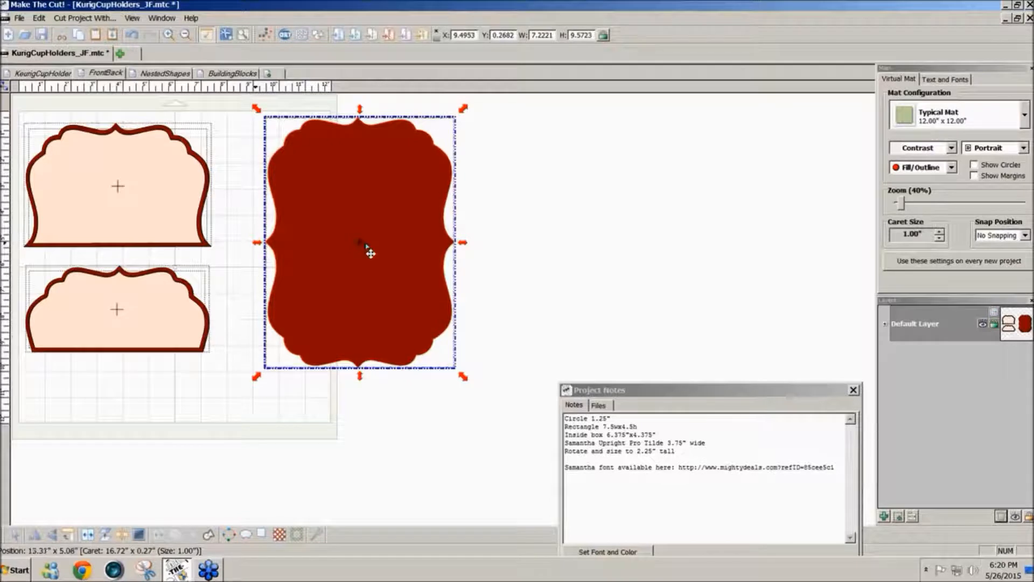
Set up the eraser with a size of .25 mm and Inverse Eraser off, and set the snap position to 1 Inch
{"action": "left_click", "coordinate": [5, 87]}
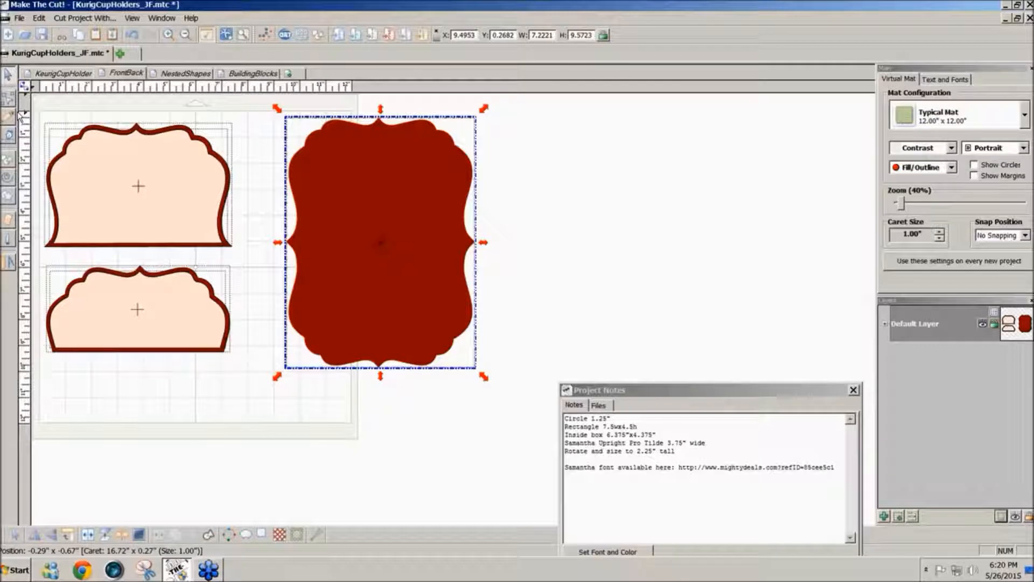
{"action": "left_click", "coordinate": [8, 222]}
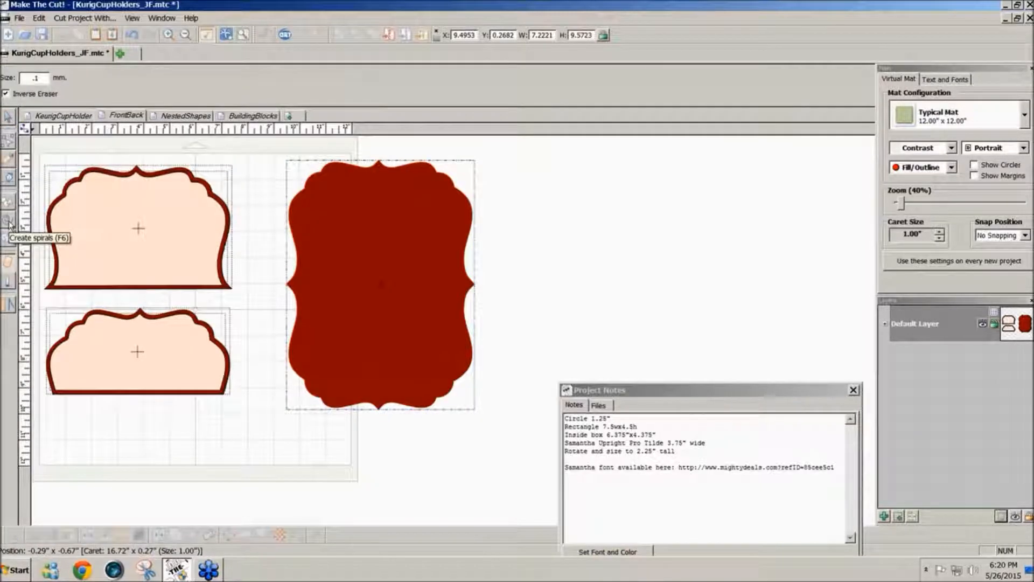
{"action": "left_click", "coordinate": [6, 94]}
{"action": "left_click_drag", "start_coordinate": [33, 78], "coordinate": [22, 78]}
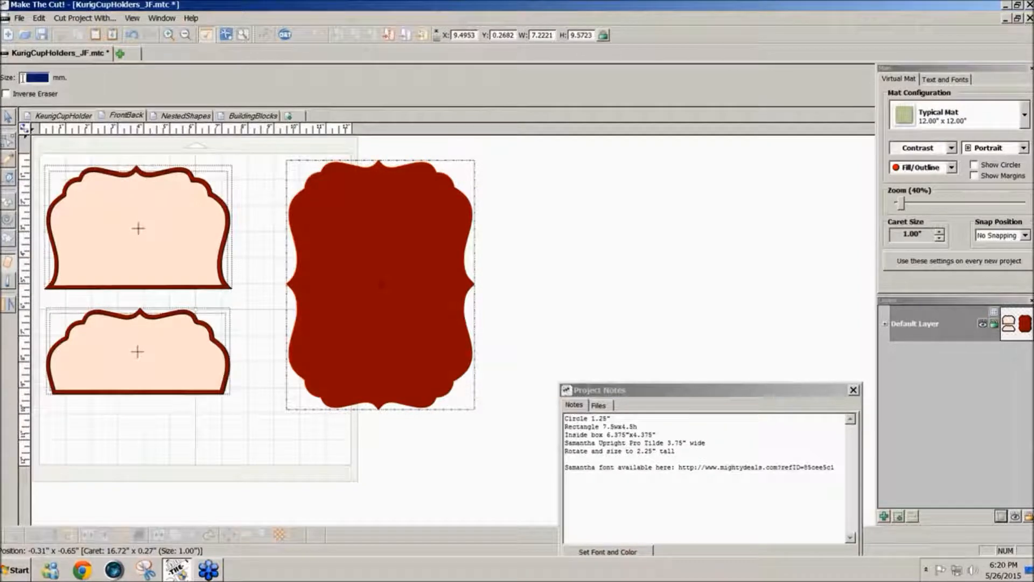
{"action": "key", "text": "BackSpace"}
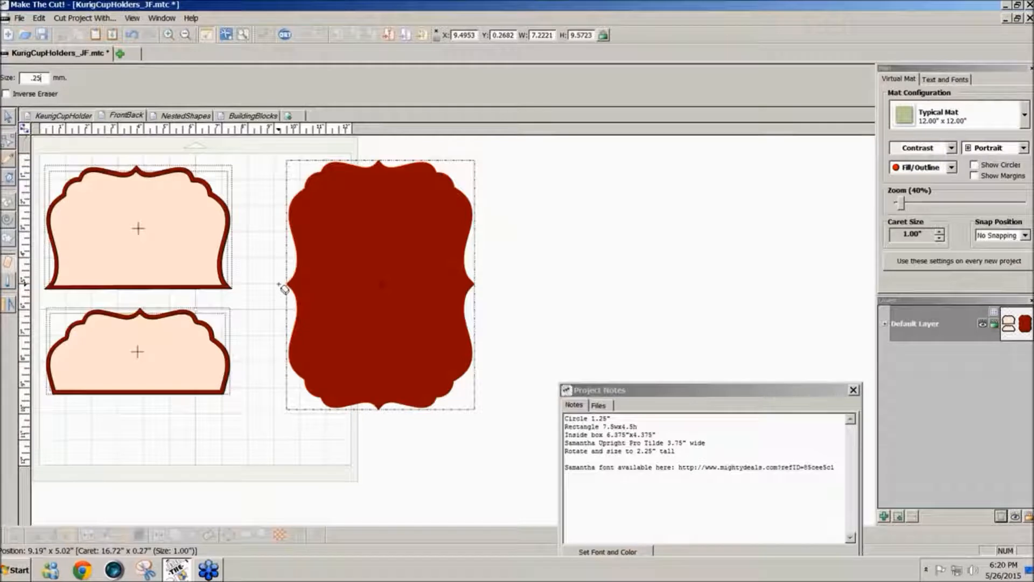
{"action": "left_click", "coordinate": [1024, 236]}
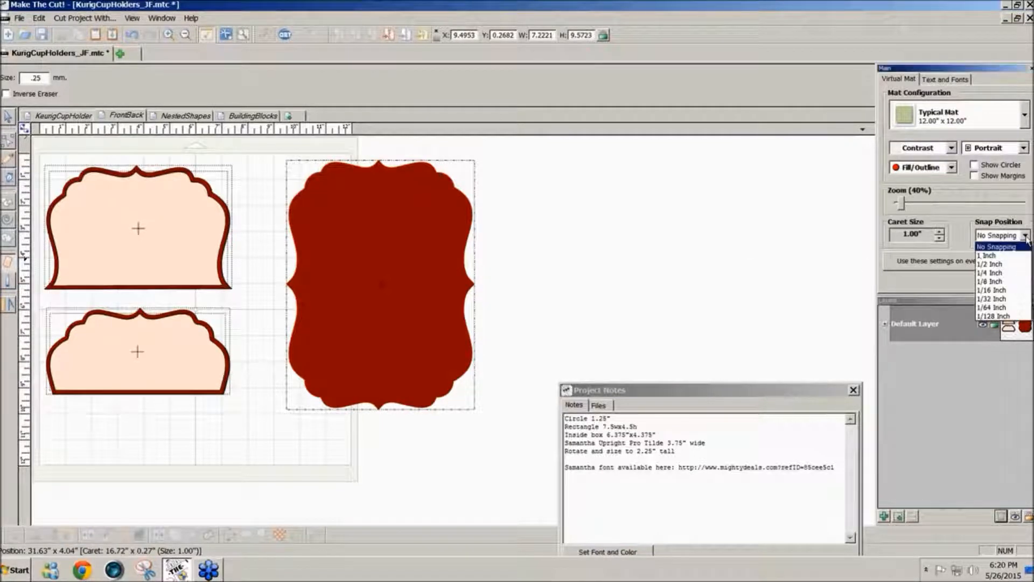
{"action": "left_click", "coordinate": [1000, 258]}
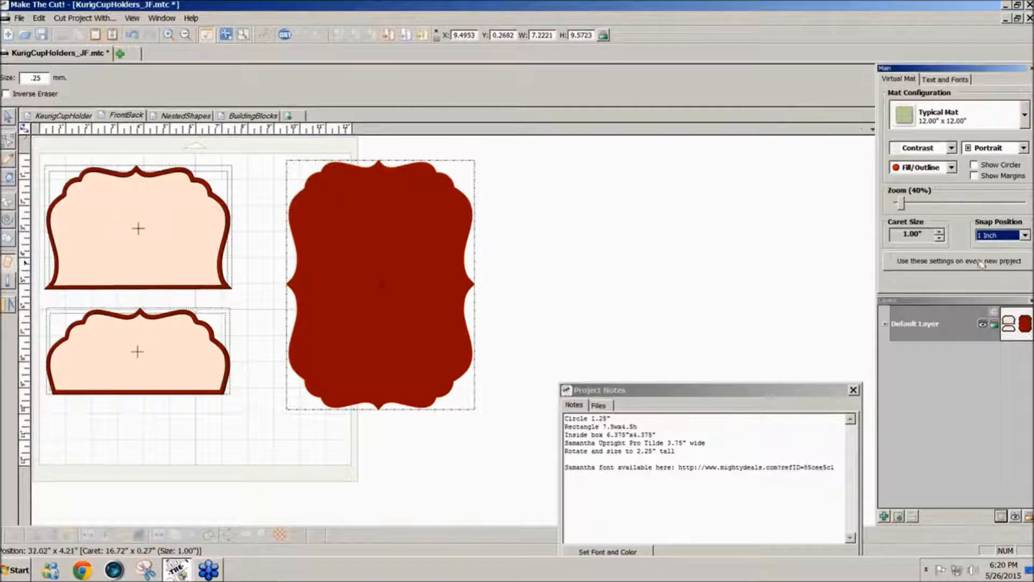
Try to cut the red label in half with a horizontal eraser stroke across its middle, and undo the stroke
{"action": "left_click", "coordinate": [284, 288]}
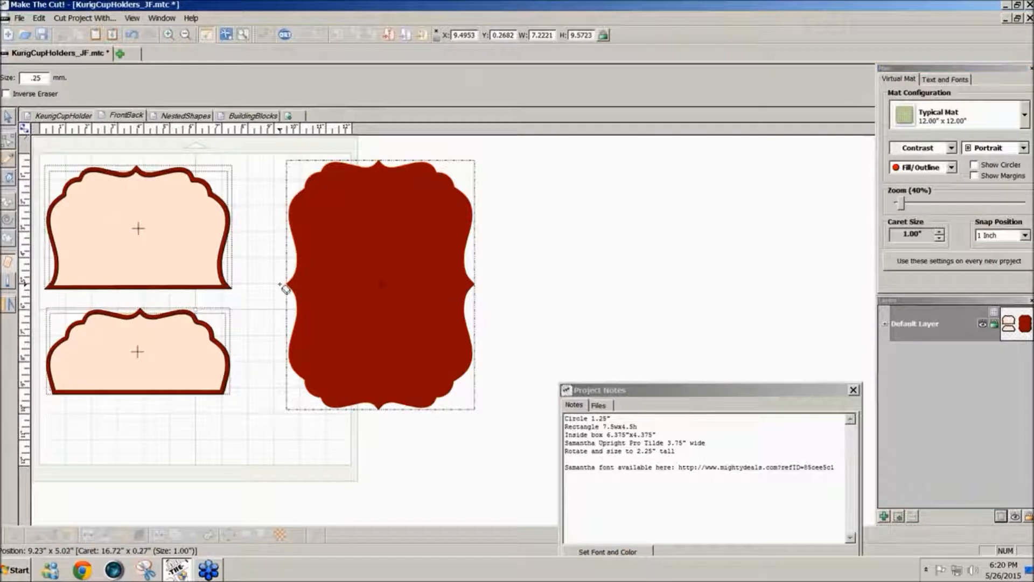
{"action": "left_click_drag", "start_coordinate": [284, 288], "coordinate": [438, 278]}
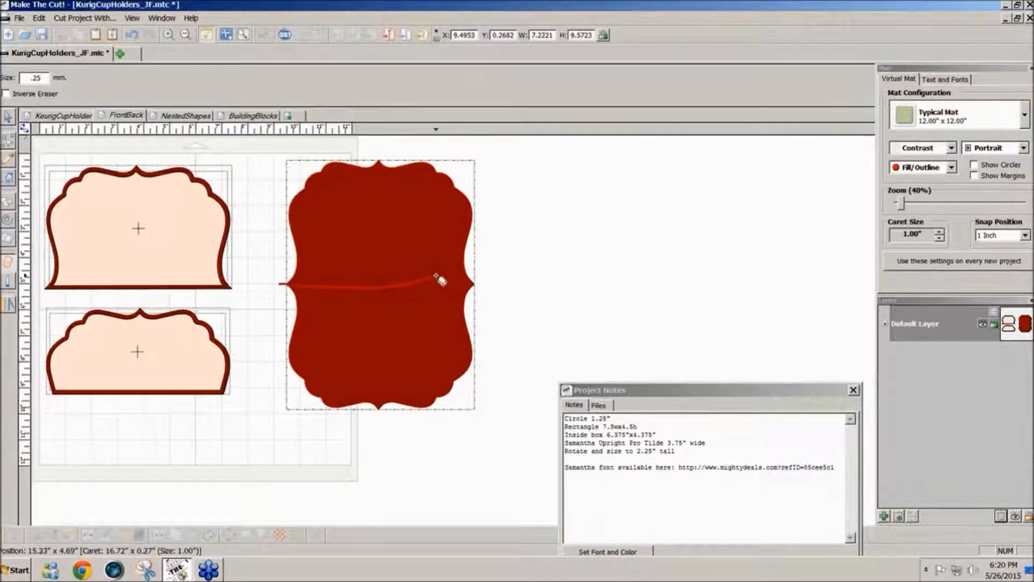
{"action": "key", "text": "ctrl+z"}
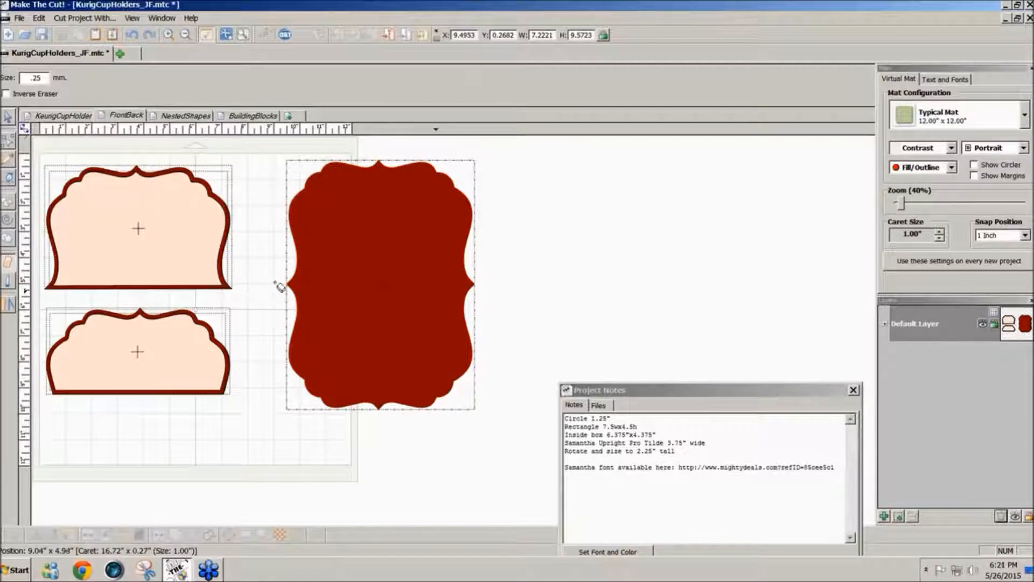
Cut the red label in half with a straight horizontal eraser stroke across its middle and split it into separate shapes
{"action": "left_click_drag", "start_coordinate": [276, 283], "coordinate": [587, 283]}
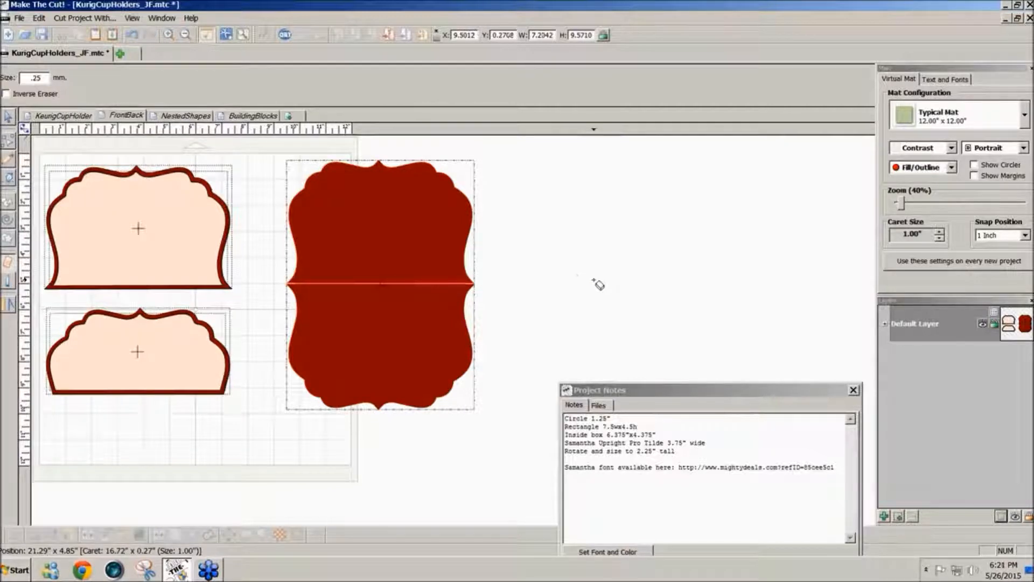
{"action": "left_click", "coordinate": [9, 119]}
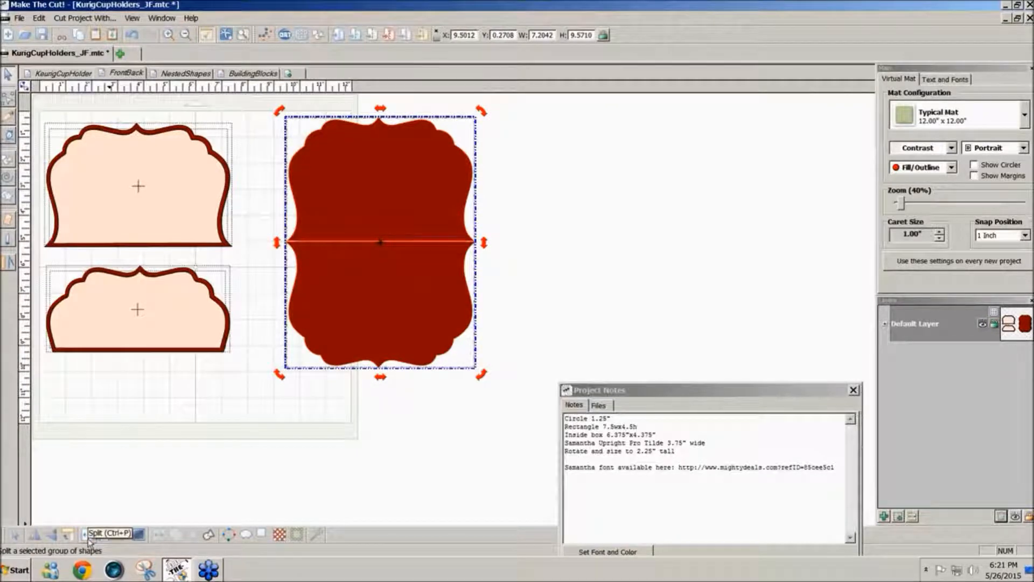
{"action": "left_click", "coordinate": [91, 539]}
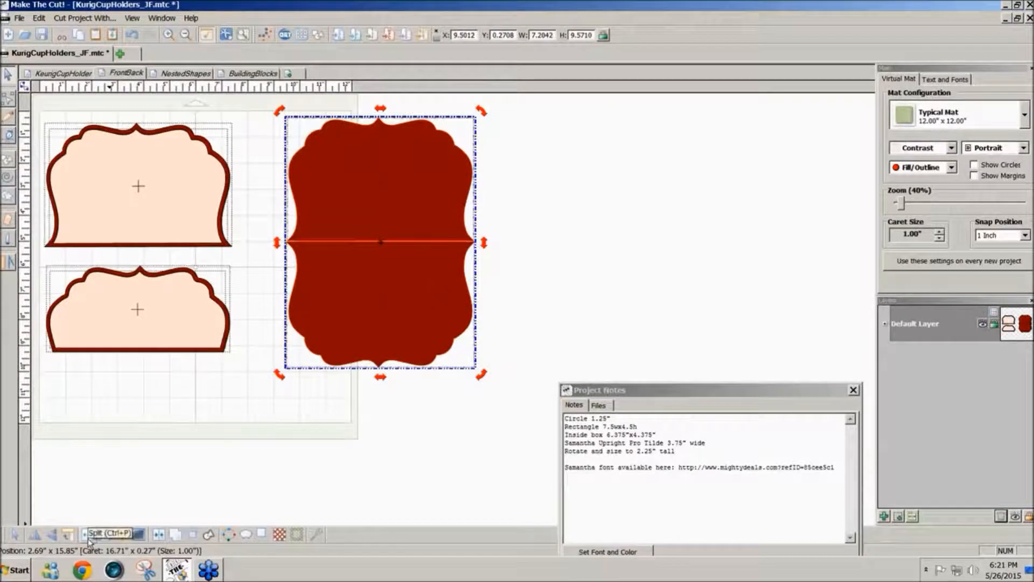
Move the lower red half away from the upper one and flip it vertically so its scalloped edge points up
{"action": "left_click", "coordinate": [411, 450]}
{"action": "left_click", "coordinate": [377, 330]}
{"action": "left_click_drag", "start_coordinate": [377, 336], "coordinate": [388, 386]}
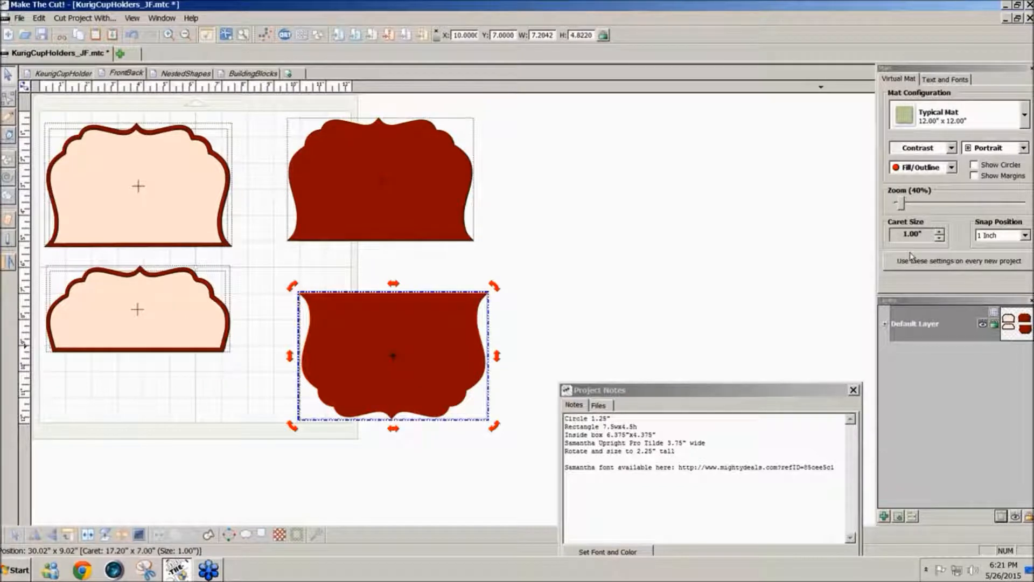
{"action": "left_click", "coordinate": [387, 226]}
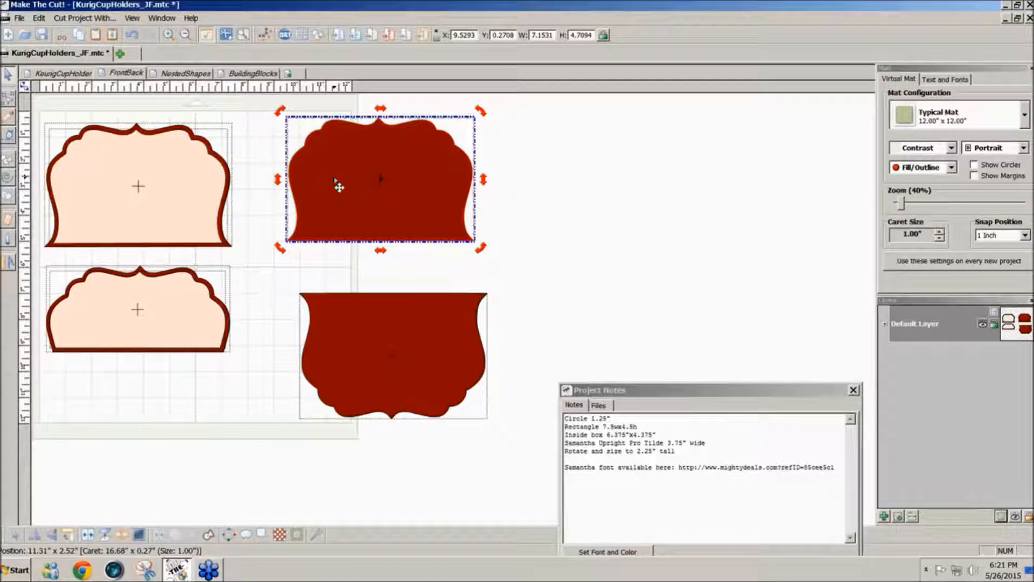
{"action": "left_click", "coordinate": [400, 394]}
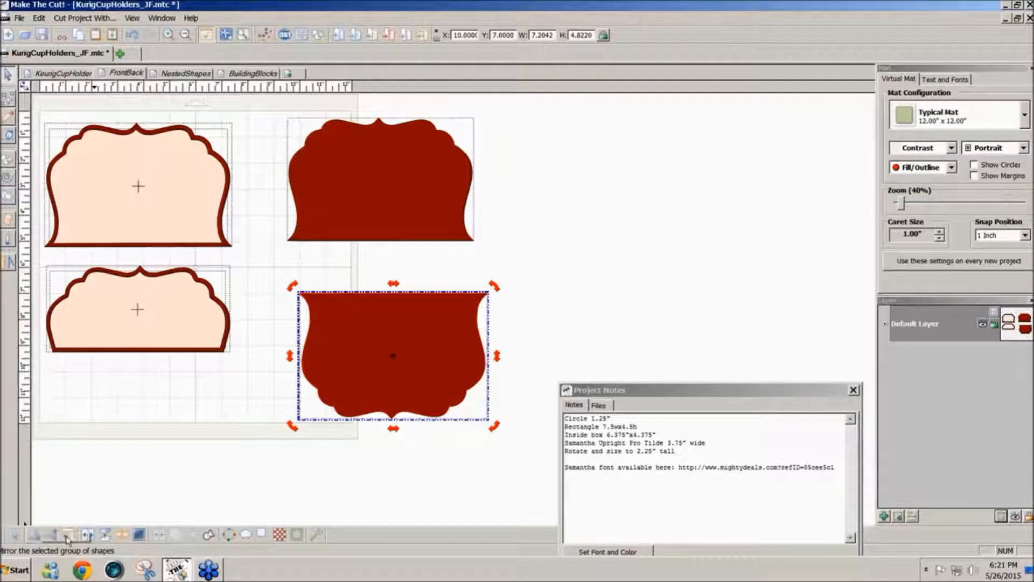
{"action": "left_click", "coordinate": [33, 534]}
{"action": "mouse_move", "coordinate": [374, 391]}
{"action": "left_mouse_down"}
{"action": "mouse_move", "coordinate": [365, 399]}
{"action": "mouse_move", "coordinate": [368, 375]}
{"action": "left_mouse_up"}
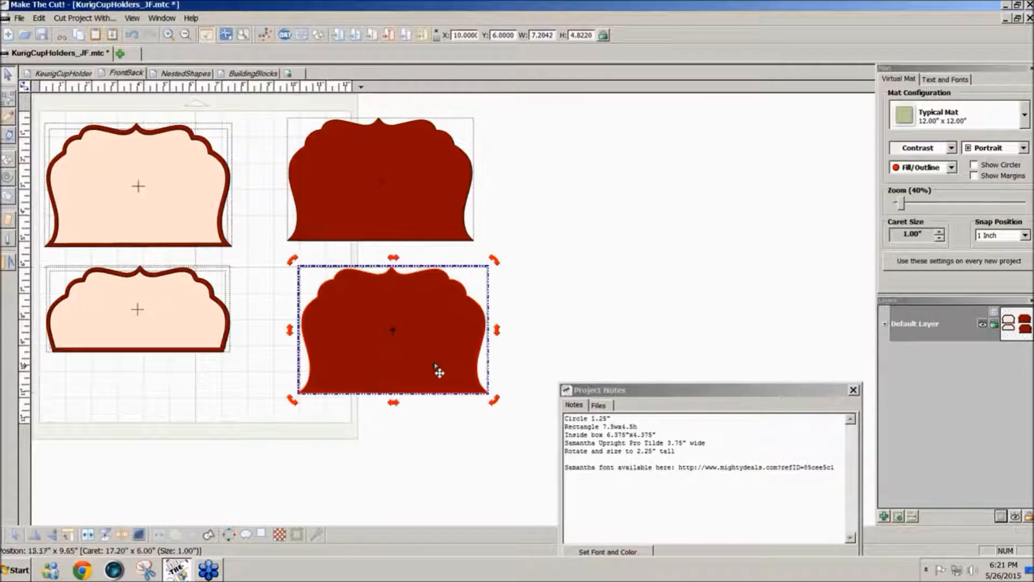
Set the snap position to No Snapping and place the flipped red half beside the short front piece with their tops aligned
{"action": "left_click", "coordinate": [1026, 236]}
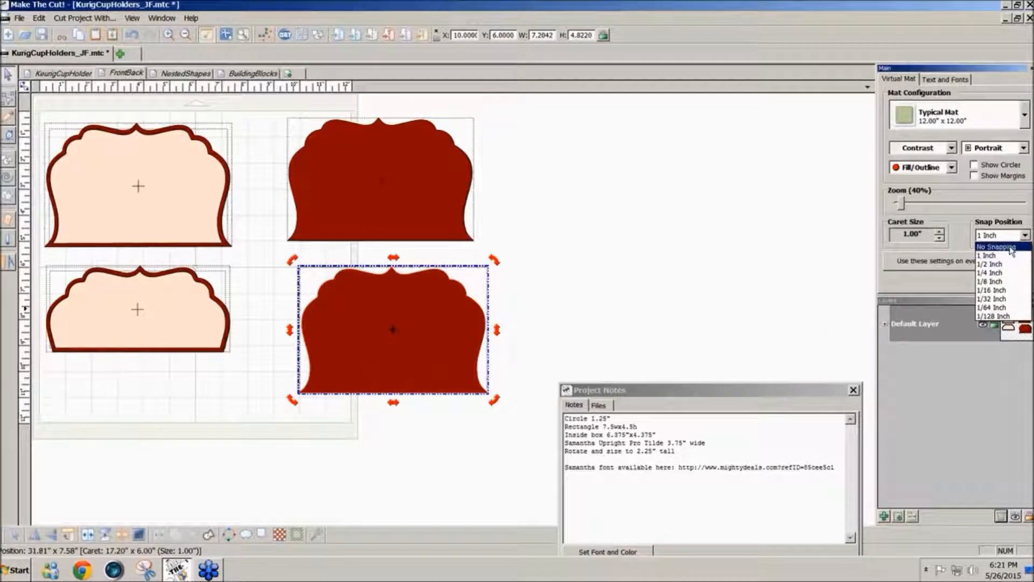
{"action": "left_click", "coordinate": [1011, 250]}
{"action": "left_click_drag", "start_coordinate": [406, 350], "coordinate": [355, 345]}
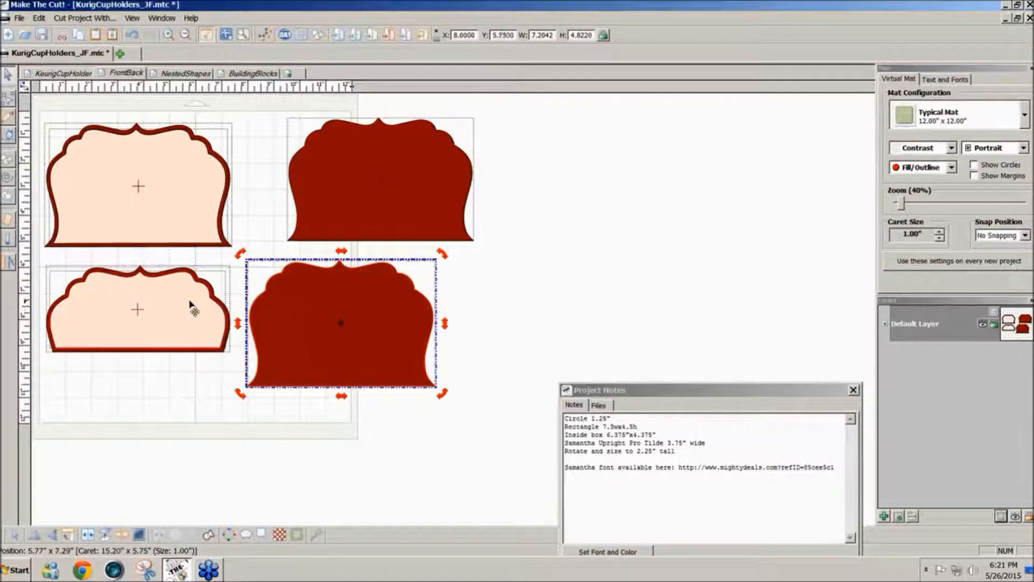
{"action": "left_click", "coordinate": [188, 272]}
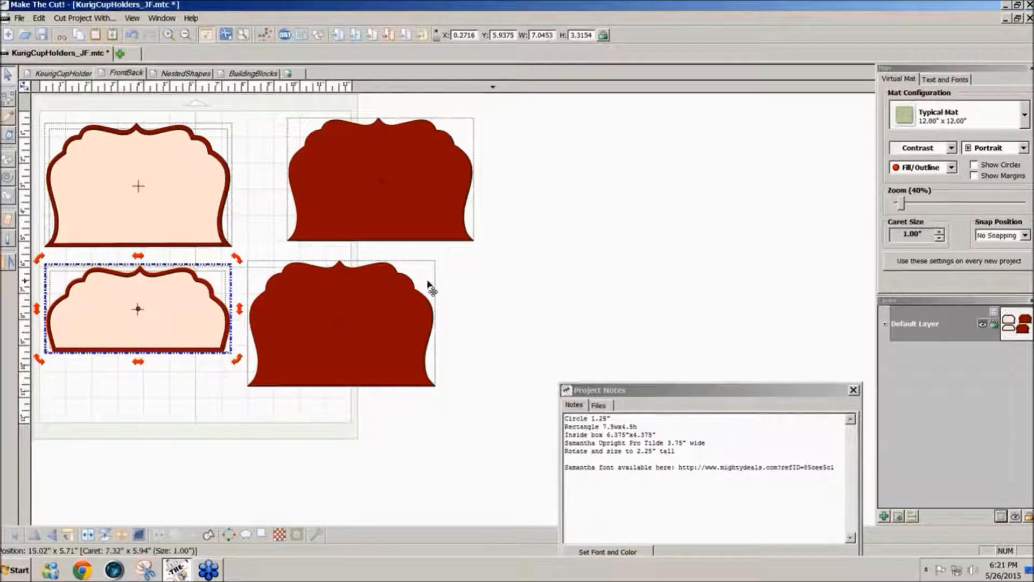
{"action": "mouse_move", "coordinate": [378, 343]}
{"action": "left_mouse_down"}
{"action": "mouse_move", "coordinate": [376, 377]}
{"action": "mouse_move", "coordinate": [388, 378]}
{"action": "mouse_move", "coordinate": [381, 351]}
{"action": "left_mouse_up"}
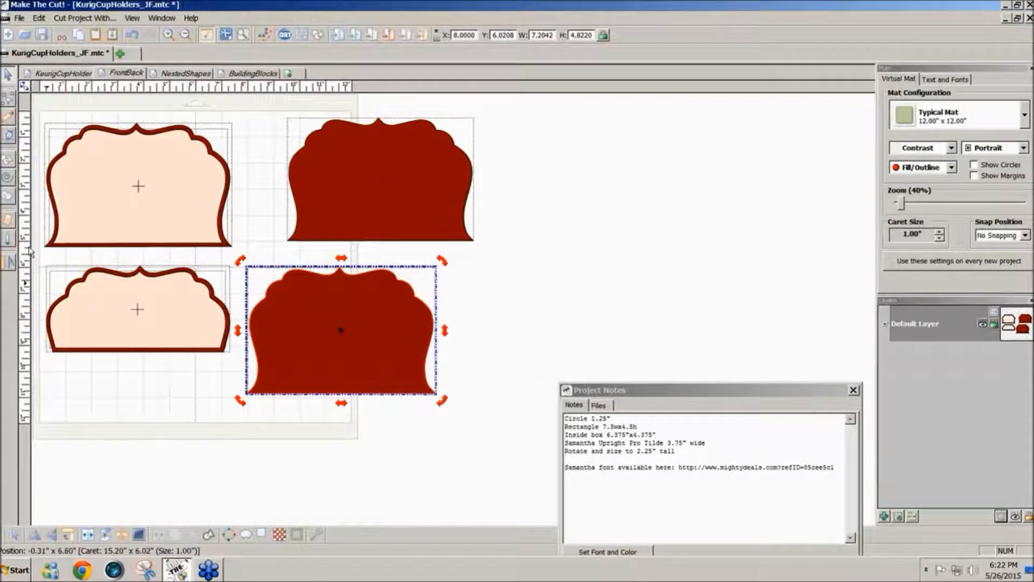
Erase a straight horizontal line across the flipped red half, level with the front piece's base, and split the shape there
{"action": "left_click", "coordinate": [8, 221]}
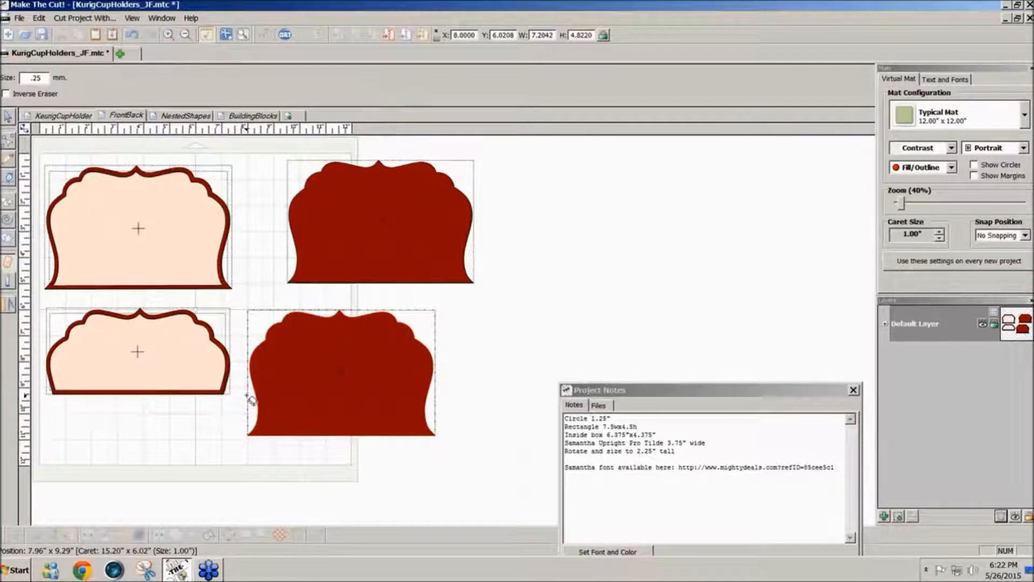
{"action": "left_click_drag", "start_coordinate": [247, 396], "coordinate": [451, 396]}
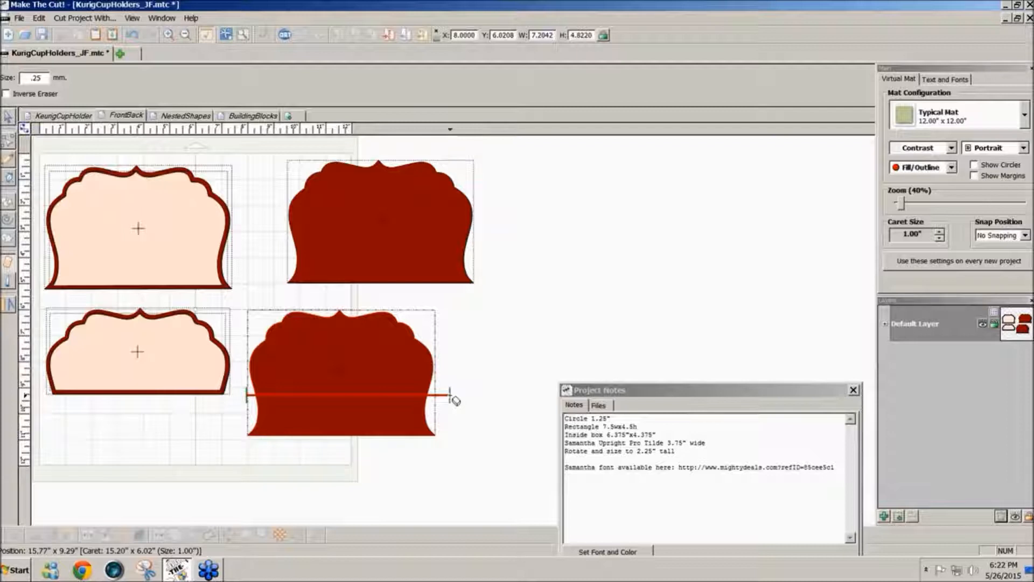
{"action": "left_click", "coordinate": [450, 395]}
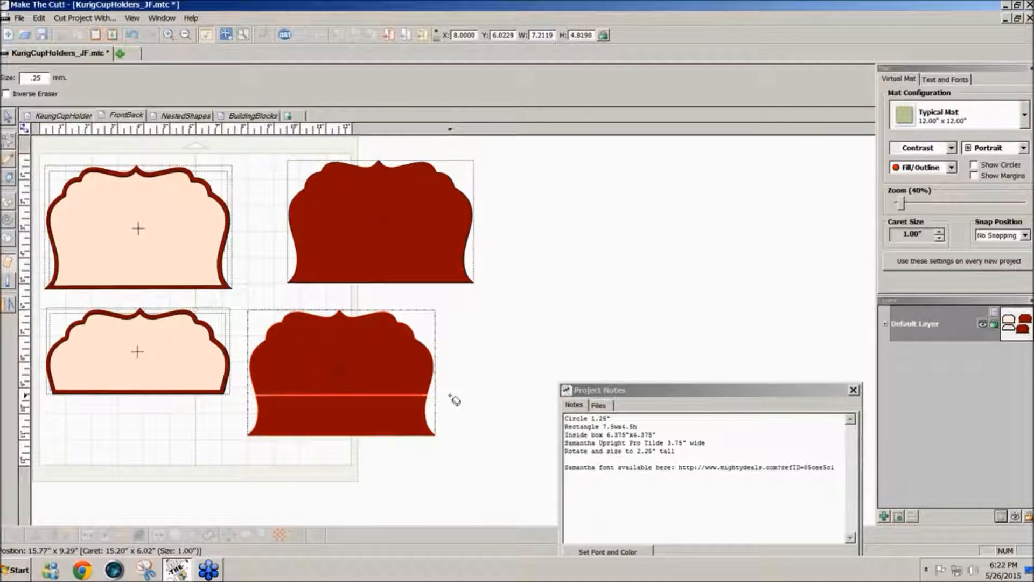
{"action": "left_click", "coordinate": [7, 117]}
{"action": "left_click", "coordinate": [277, 312]}
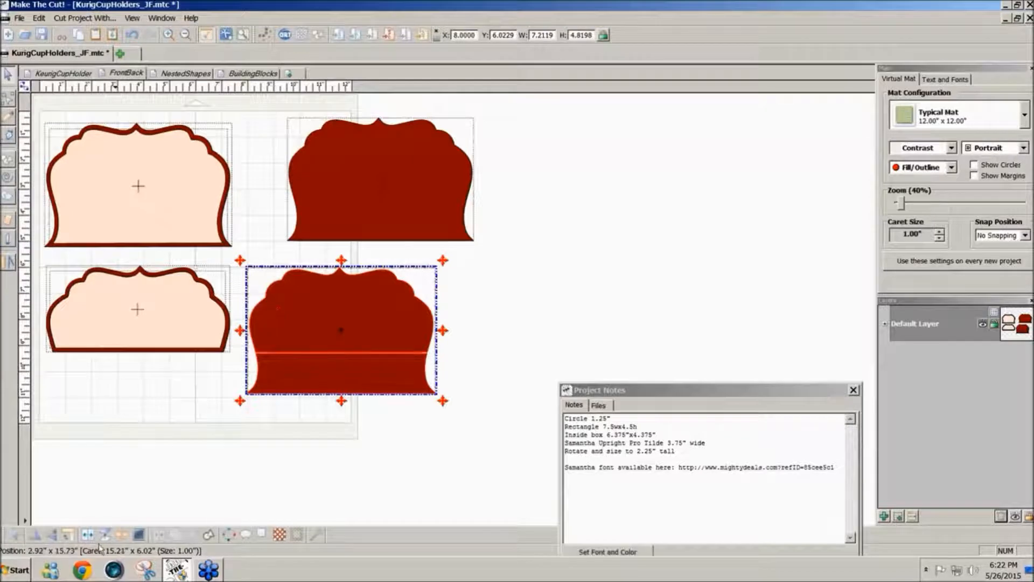
{"action": "left_click", "coordinate": [317, 438]}
Delete the cut-off bottom strip and move the shortened red piece directly below the tall red one
{"action": "left_click_drag", "start_coordinate": [331, 377], "coordinate": [286, 407]}
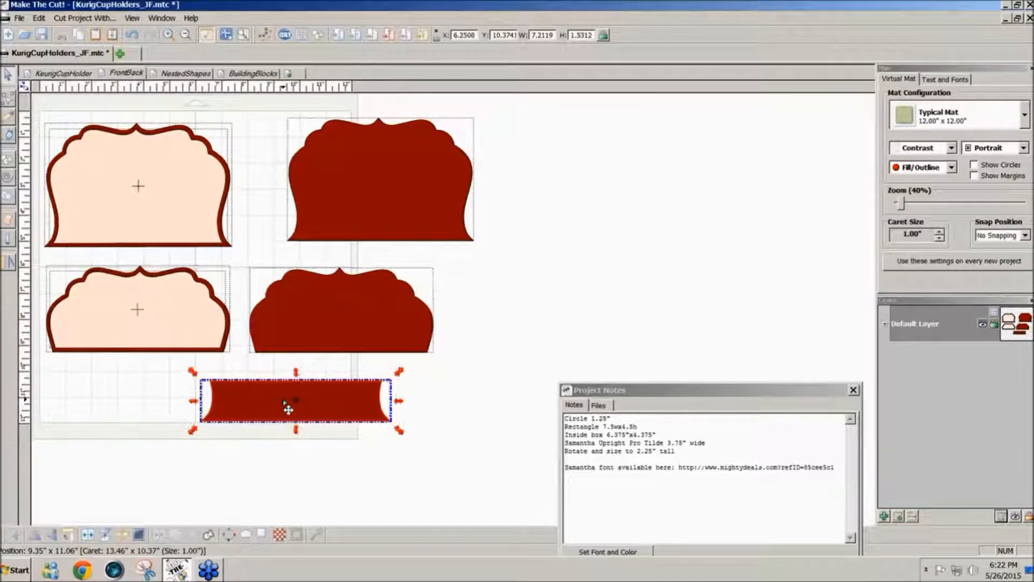
{"action": "key", "text": "Delete"}
{"action": "left_click_drag", "start_coordinate": [328, 313], "coordinate": [368, 308]}
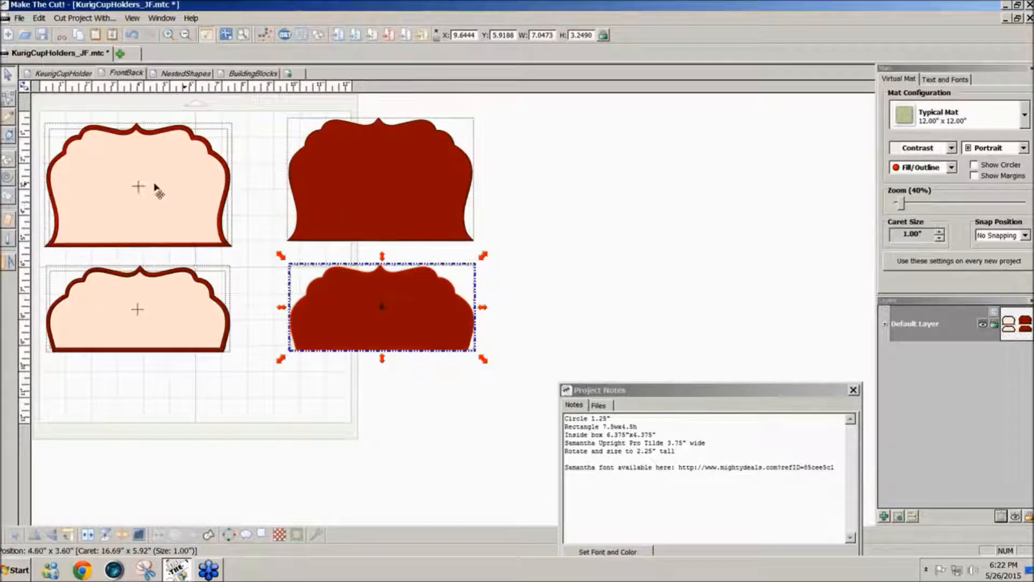
Generate a shadow layer for both red pieces with a width of -.2 in. and mitered corners
{"action": "left_click_drag", "start_coordinate": [269, 104], "coordinate": [528, 365]}
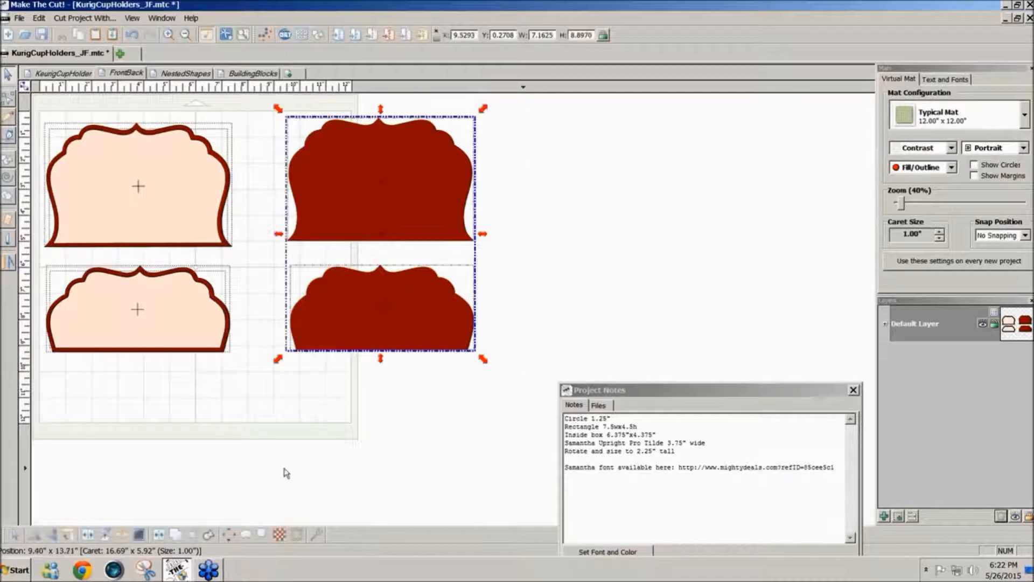
{"action": "left_click", "coordinate": [263, 537]}
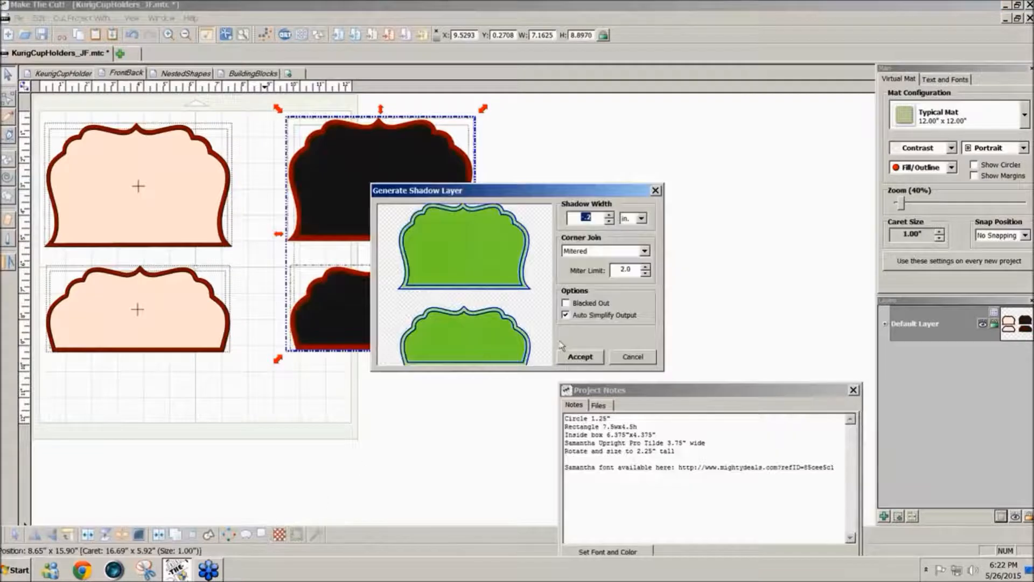
{"action": "left_click_drag", "start_coordinate": [559, 194], "coordinate": [685, 170]}
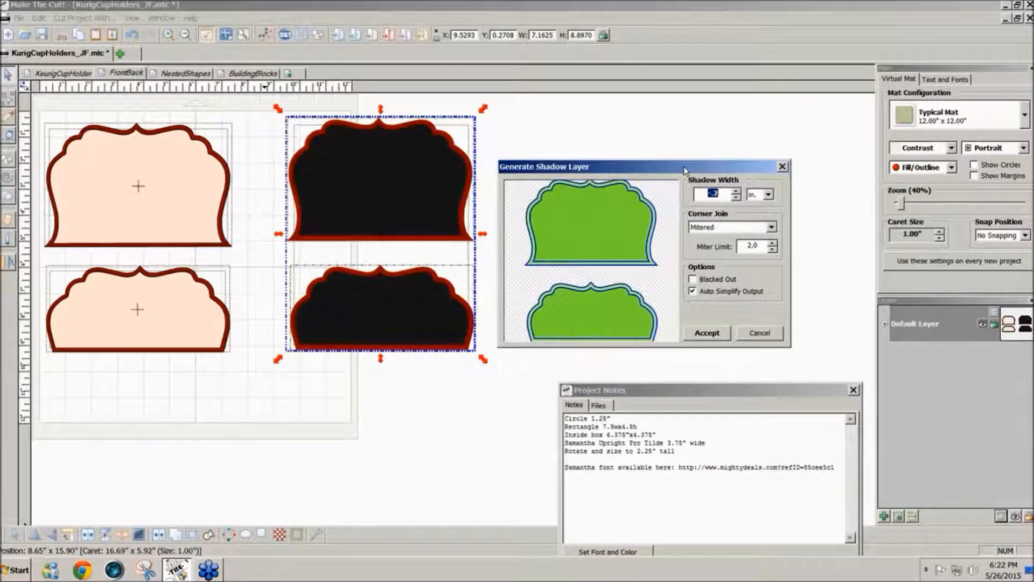
{"action": "left_click", "coordinate": [716, 335]}
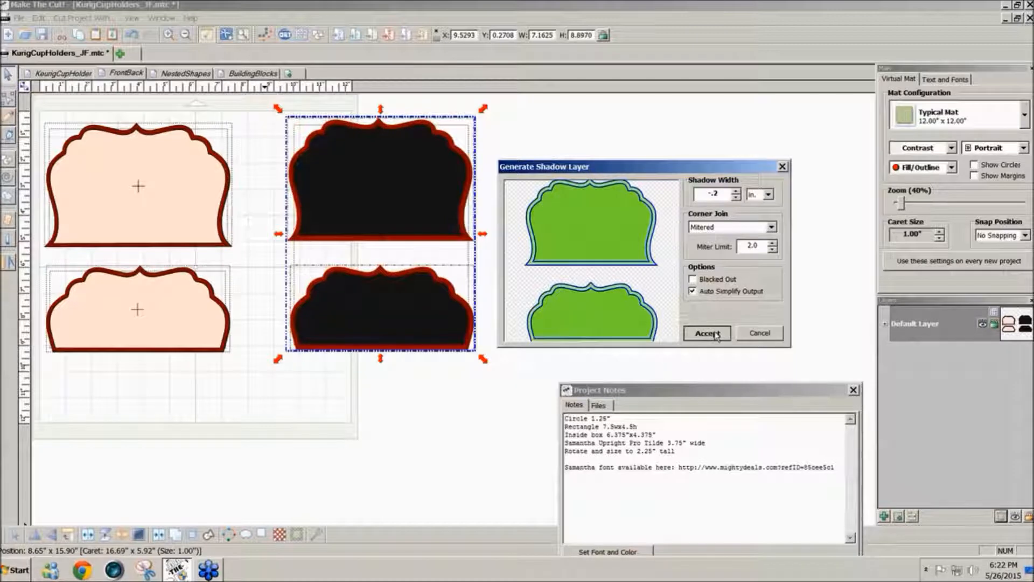
Recolor the shadow layer light peach to match the original front and back mats
{"action": "left_click", "coordinate": [994, 315]}
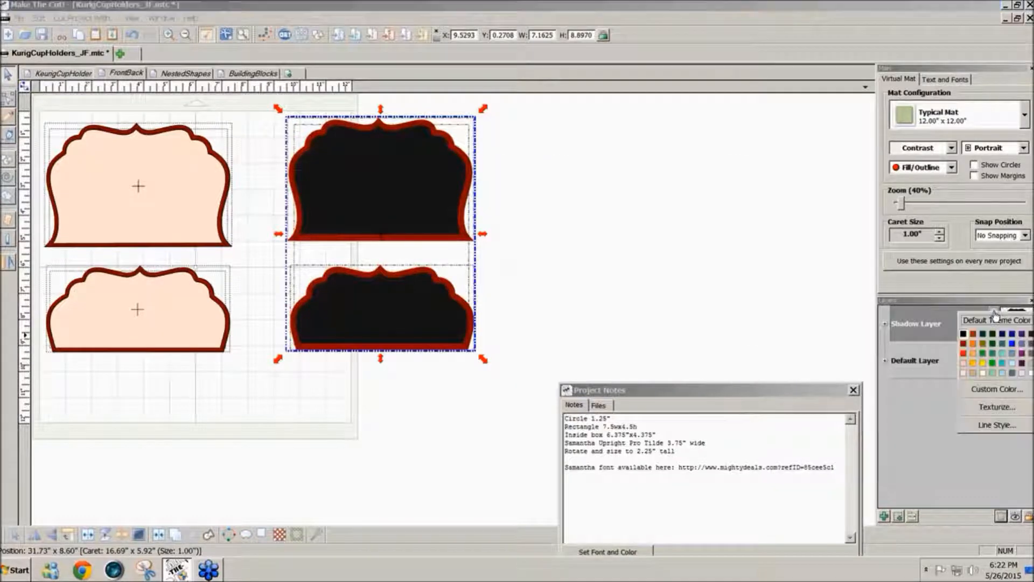
{"action": "left_click", "coordinate": [964, 373]}
{"action": "left_click", "coordinate": [565, 324]}
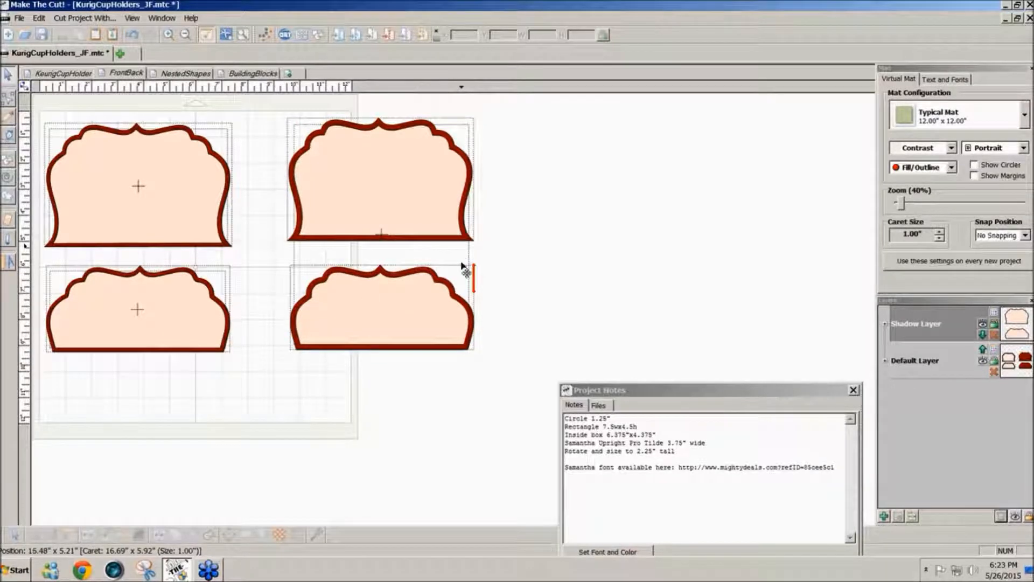
Split the peach shadow shapes apart and shift the short peach mat together with its red base
{"action": "left_click_drag", "start_coordinate": [269, 250], "coordinate": [541, 390]}
{"action": "mouse_move", "coordinate": [439, 332]}
{"action": "left_mouse_down"}
{"action": "mouse_move", "coordinate": [439, 315]}
{"action": "mouse_move", "coordinate": [445, 341]}
{"action": "left_mouse_up"}
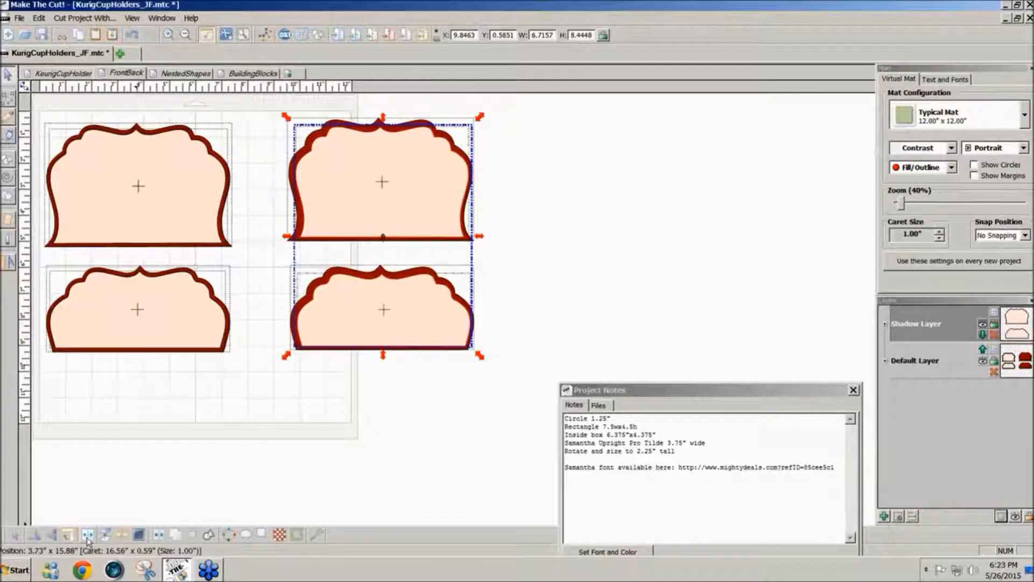
{"action": "left_click_drag", "start_coordinate": [532, 398], "coordinate": [201, 228]}
{"action": "mouse_move", "coordinate": [413, 303]}
{"action": "left_mouse_down"}
{"action": "mouse_move", "coordinate": [383, 230]}
{"action": "mouse_move", "coordinate": [411, 300]}
{"action": "mouse_move", "coordinate": [414, 285]}
{"action": "left_mouse_up"}
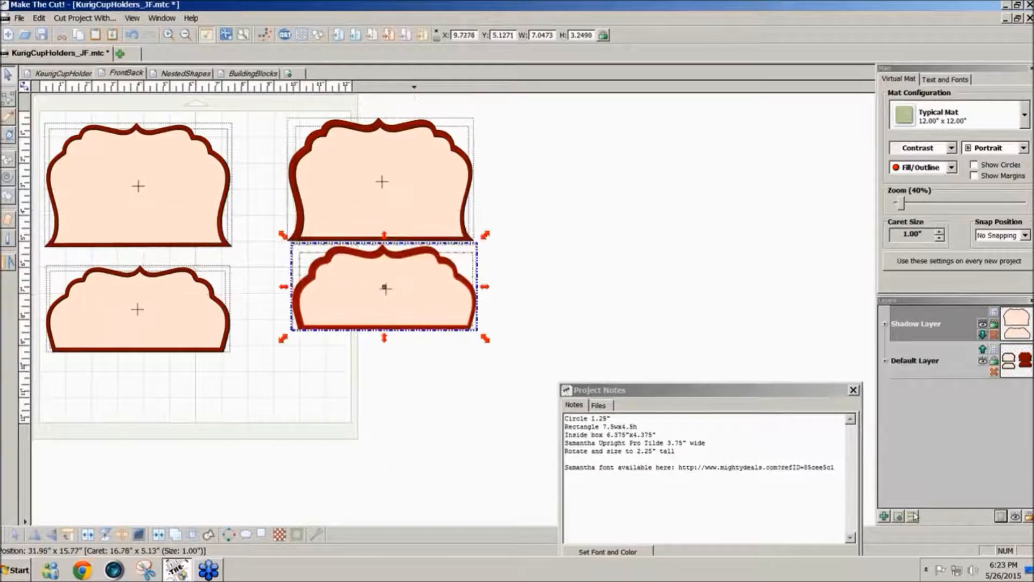
Put the short peach and red pair on its own new layer, then move it over the tall piece and back below
{"action": "left_click", "coordinate": [897, 517]}
{"action": "left_click_drag", "start_coordinate": [500, 365], "coordinate": [226, 227]}
{"action": "left_click_drag", "start_coordinate": [341, 289], "coordinate": [338, 205]}
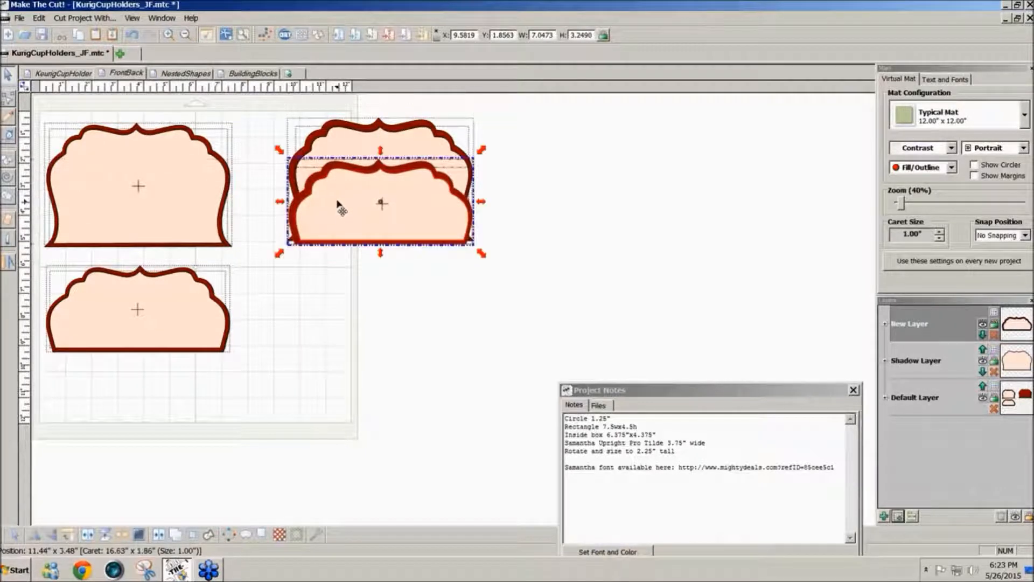
{"action": "left_click_drag", "start_coordinate": [396, 224], "coordinate": [396, 327]}
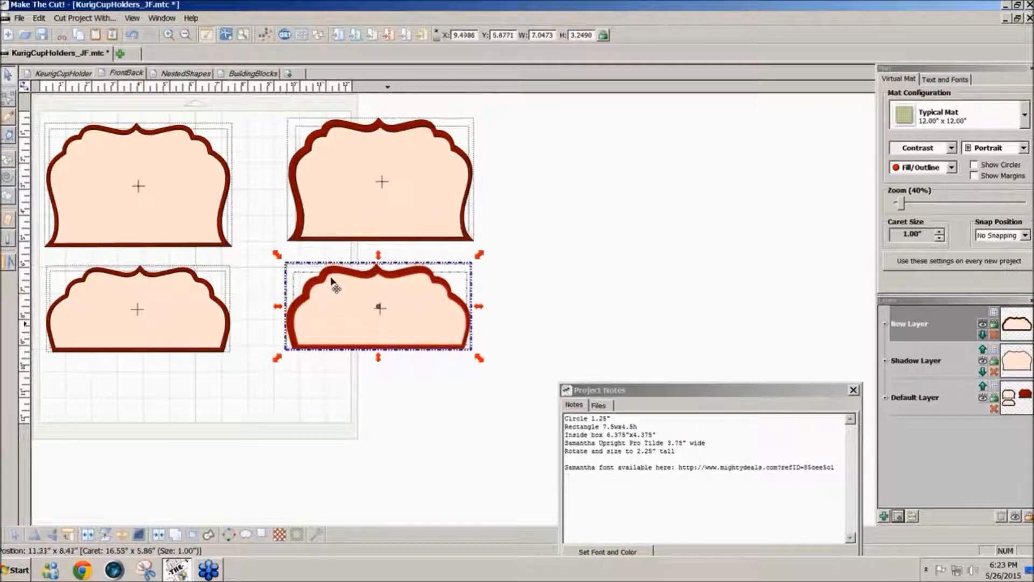
Delete the recreated front and back pieces from the FrontBack page and switch to the KeurigCupHolder page
{"action": "left_click_drag", "start_coordinate": [241, 101], "coordinate": [551, 407]}
{"action": "key", "text": "Delete"}
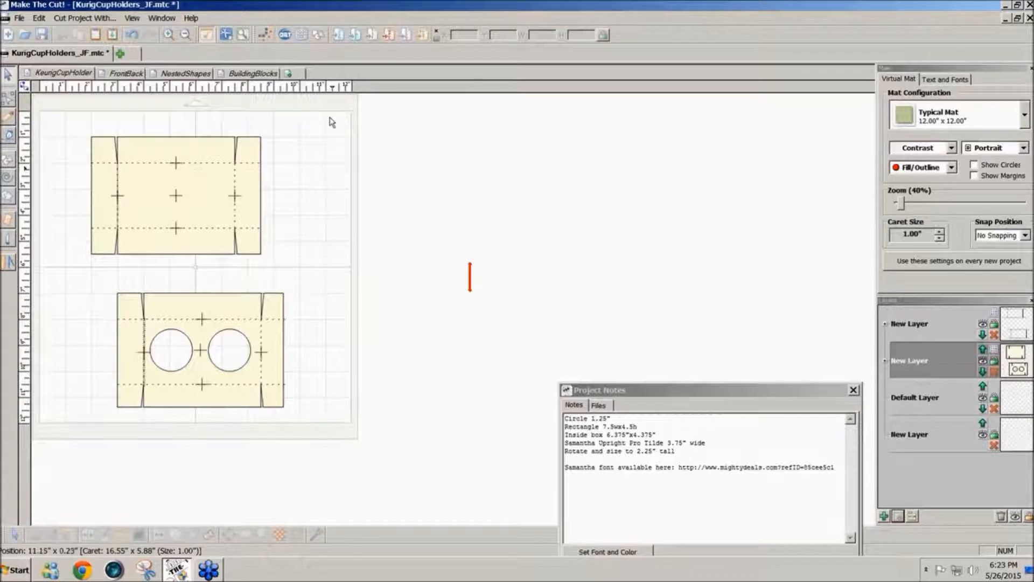
Search the basic shapes for "sq" and add the Square (Polygons) shape to the project
{"action": "left_click", "coordinate": [318, 34]}
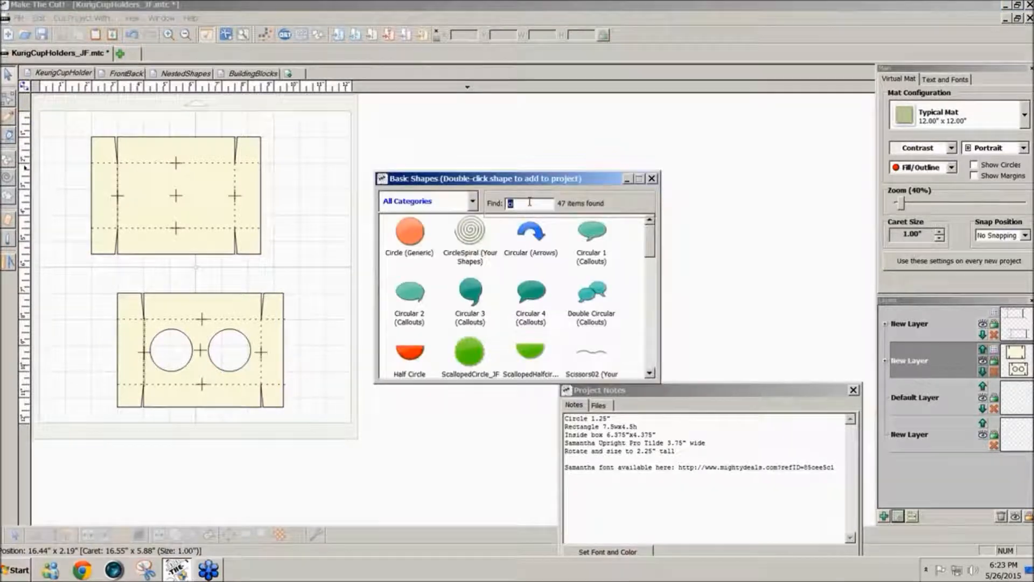
{"action": "type", "text": "sq"}
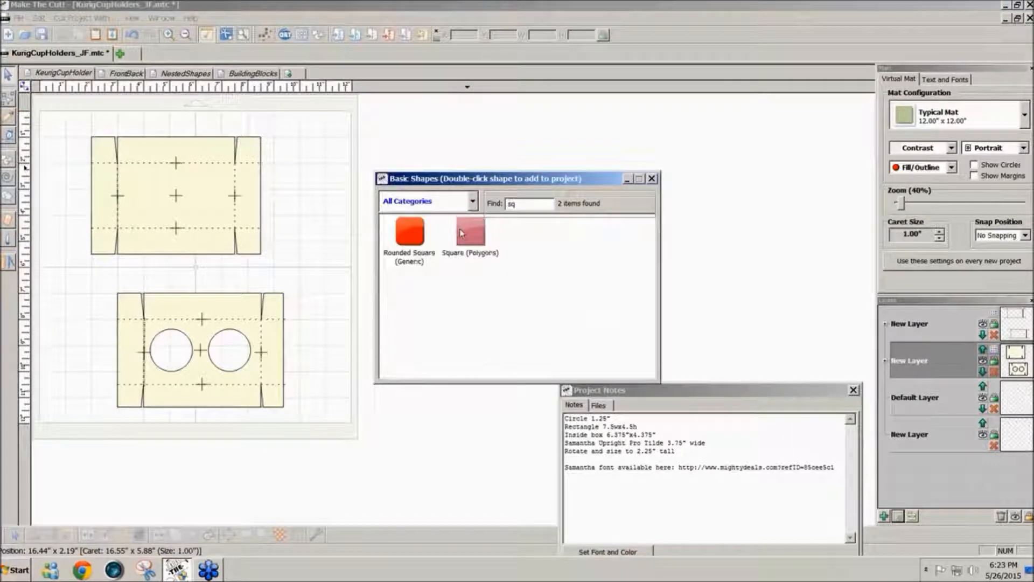
{"action": "double_click", "coordinate": [472, 232]}
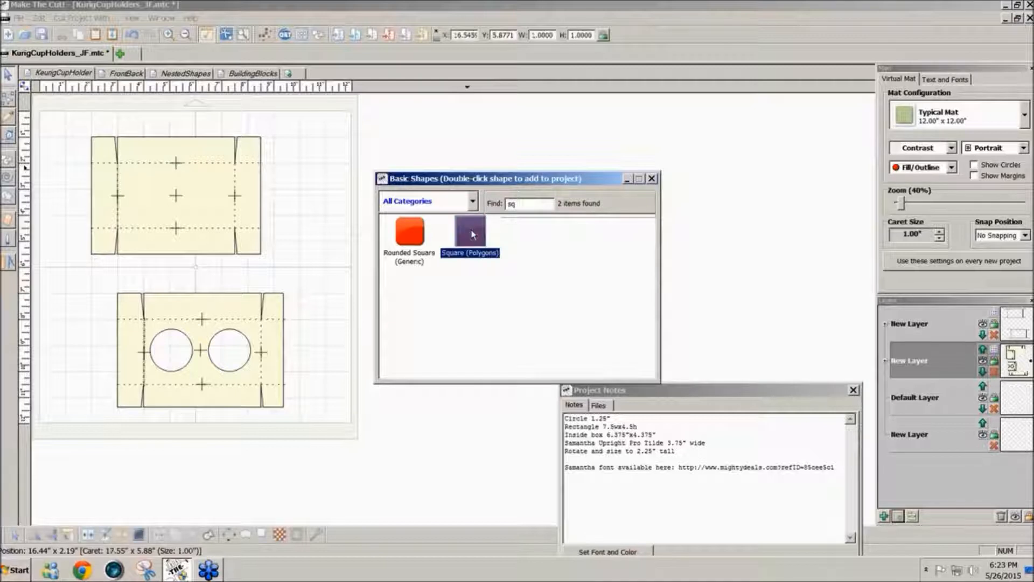
{"action": "left_click", "coordinate": [651, 180]}
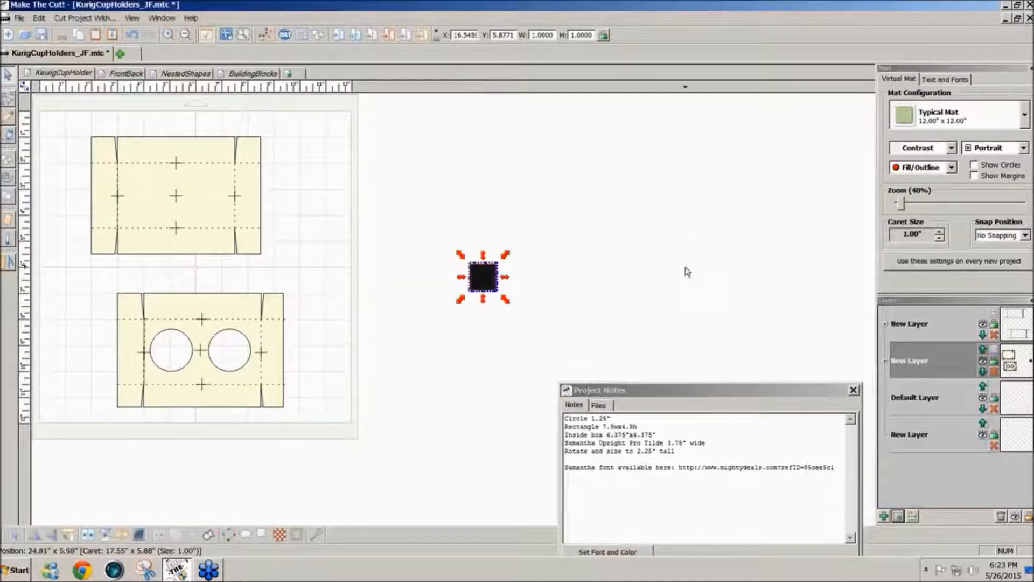
Move the square to its own new layer, change the mat color scheme to Green, and place the square beside the upper box piece
{"action": "left_click", "coordinate": [898, 517]}
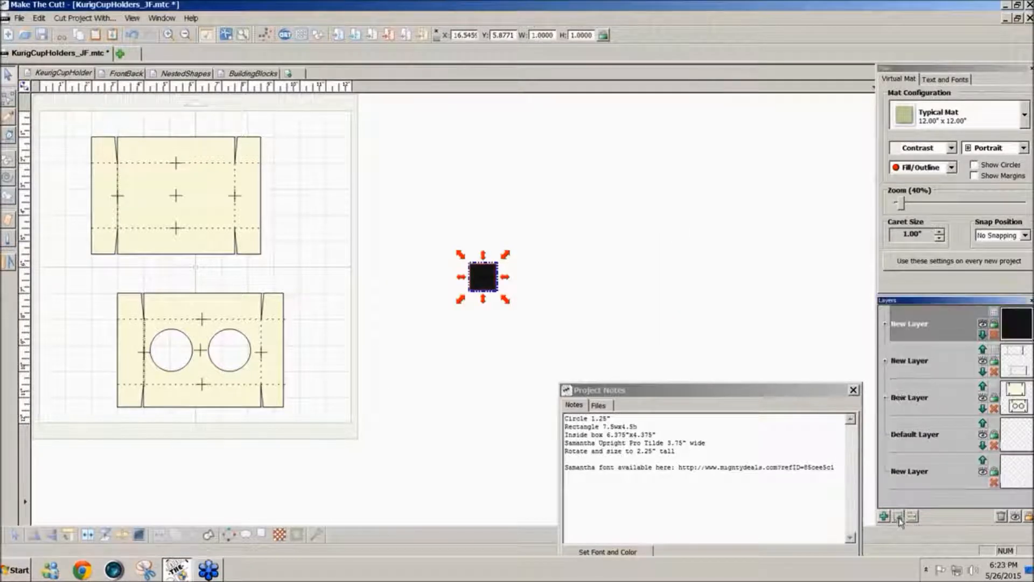
{"action": "left_click", "coordinate": [951, 147]}
{"action": "left_click", "coordinate": [925, 157]}
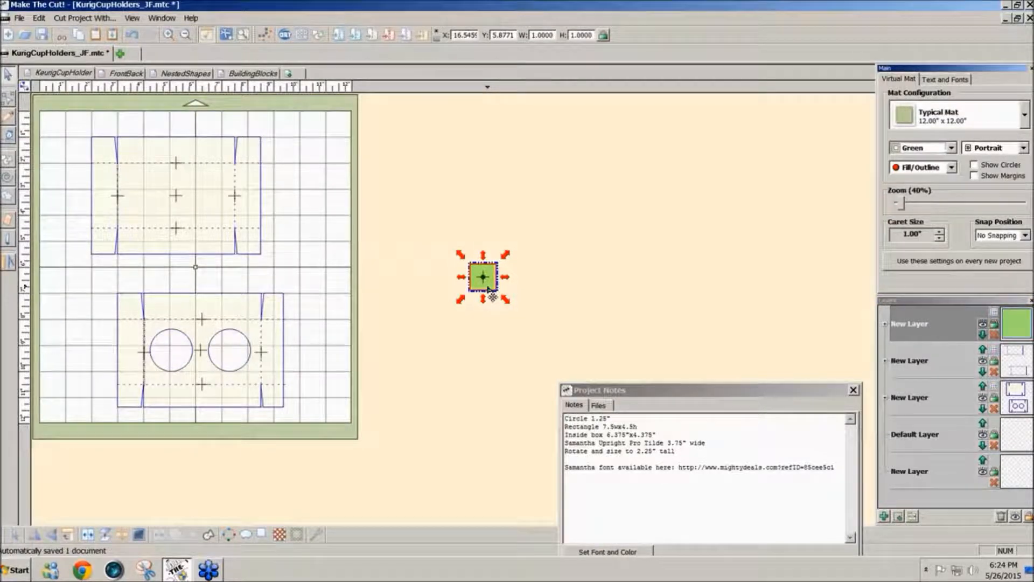
{"action": "left_click_drag", "start_coordinate": [488, 289], "coordinate": [324, 161]}
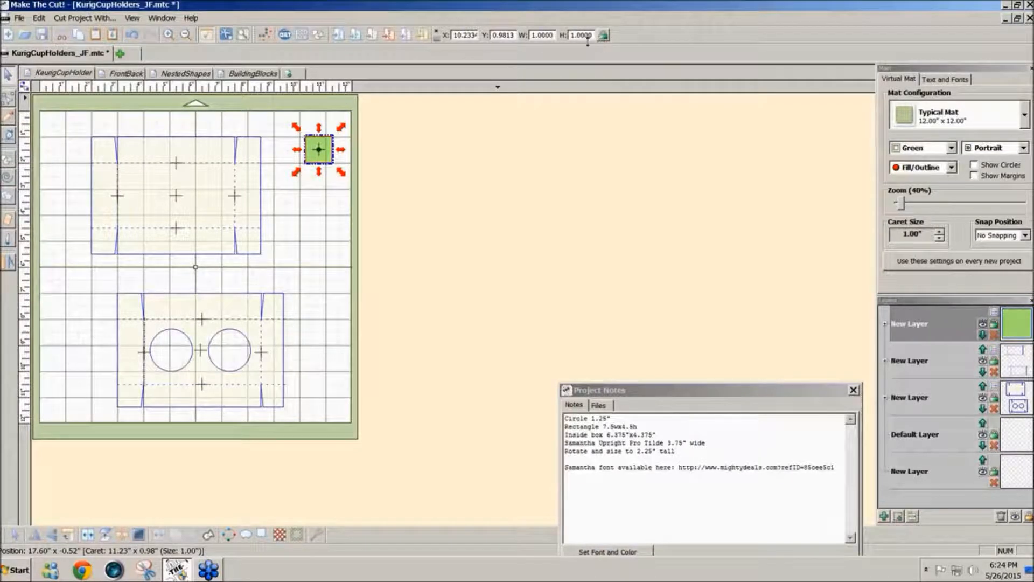
Resize the green square to 7.5 inches wide by 4 inches high and reposition it beside the upper box piece
{"action": "left_click_drag", "start_coordinate": [552, 35], "coordinate": [492, 35]}
{"action": "type", "text": "7.5"}
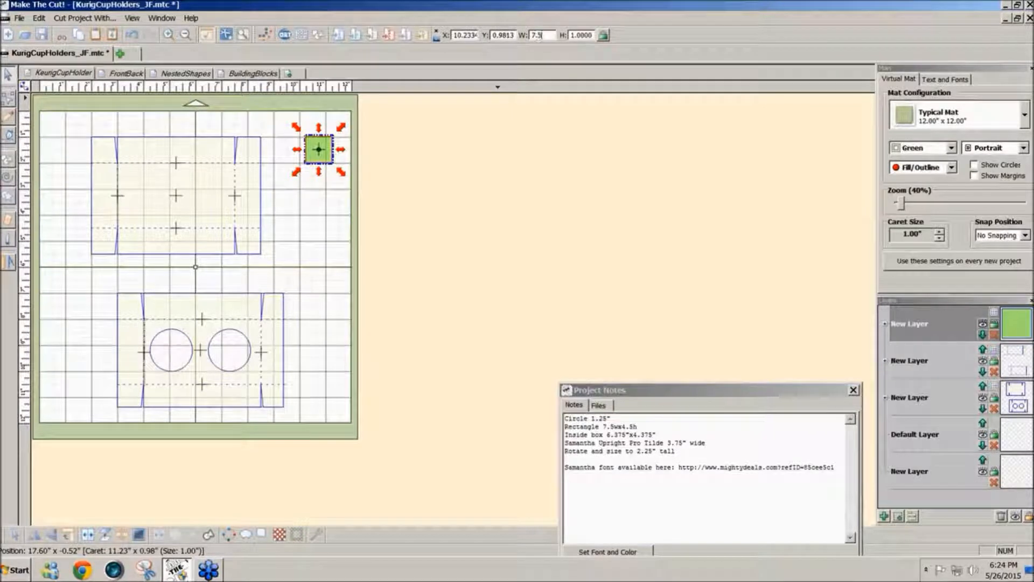
{"action": "key", "text": "Tab"}
{"action": "type", "text": "4"}
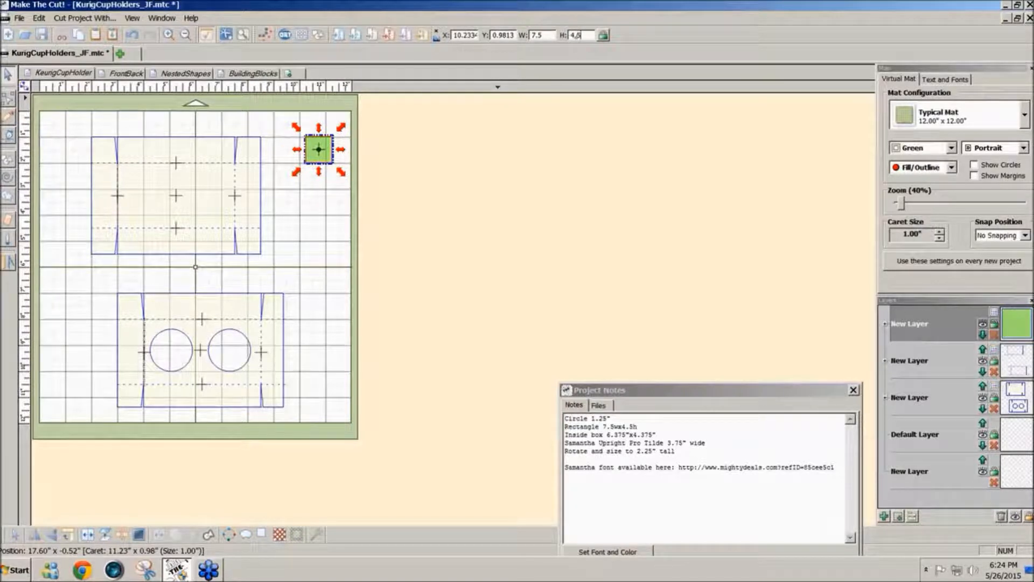
{"action": "key", "text": "Return"}
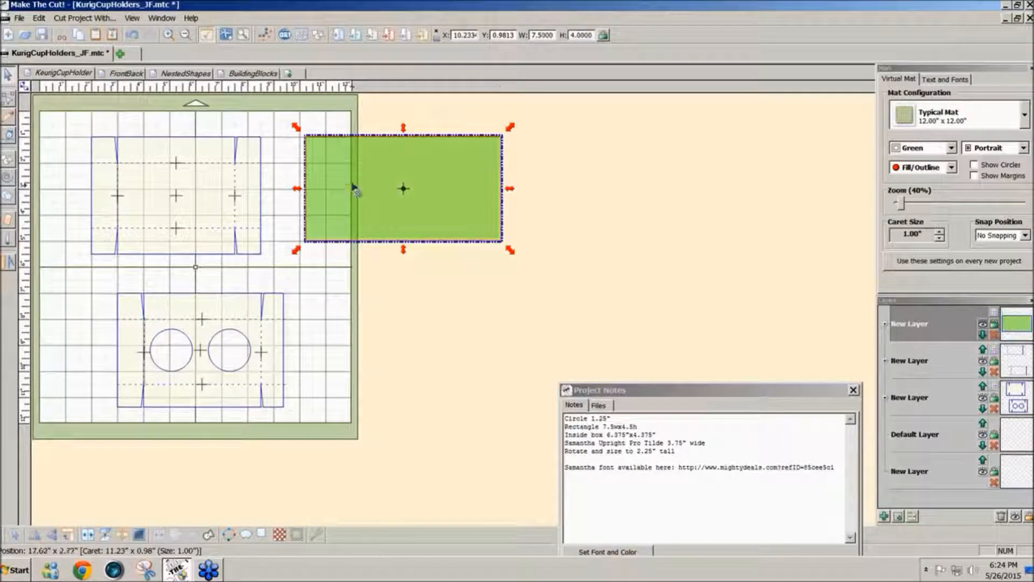
{"action": "mouse_move", "coordinate": [347, 194]}
{"action": "left_mouse_down"}
{"action": "mouse_move", "coordinate": [138, 191]}
{"action": "mouse_move", "coordinate": [327, 194]}
{"action": "left_mouse_up"}
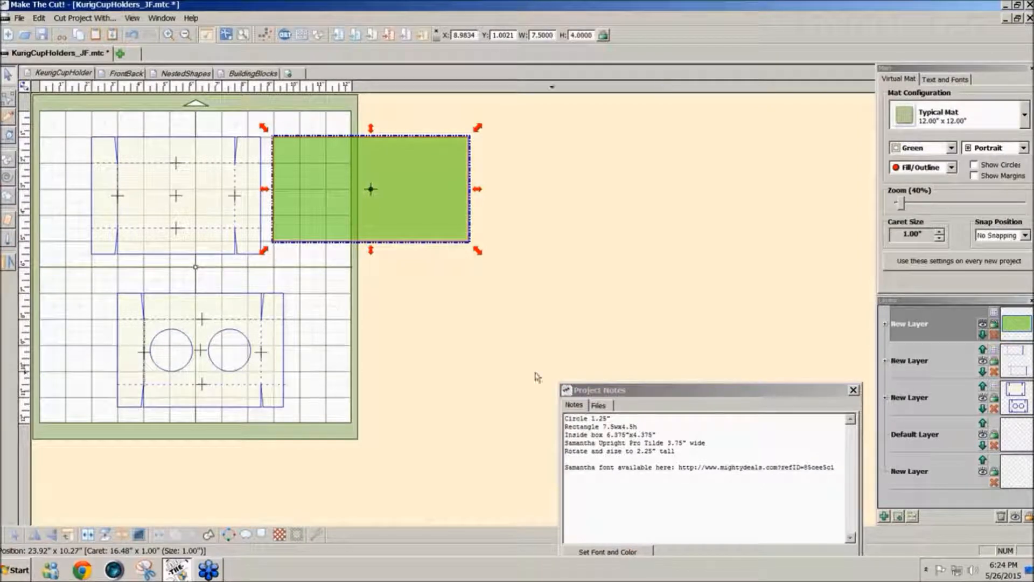
{"action": "left_click_drag", "start_coordinate": [396, 238], "coordinate": [408, 237]}
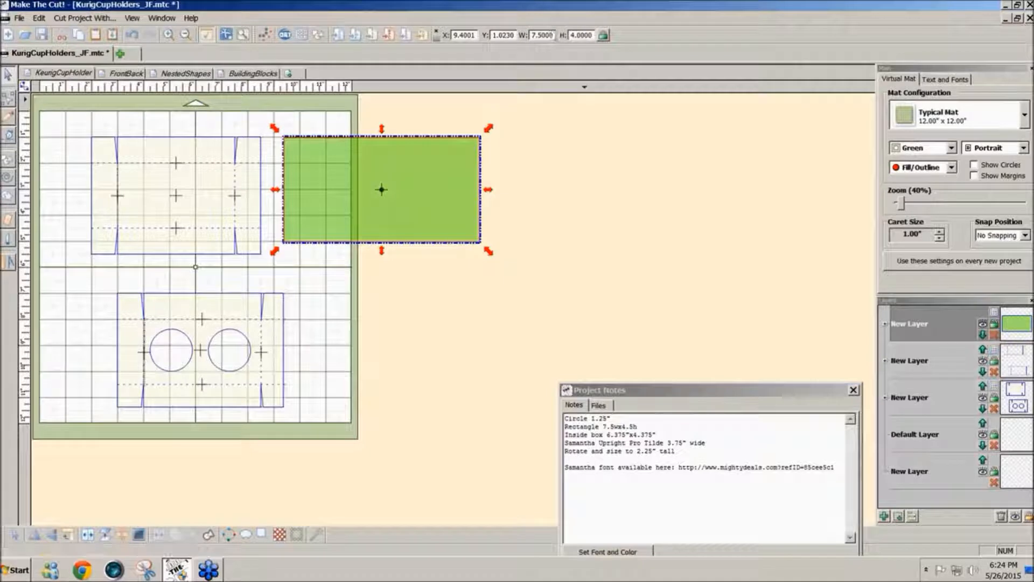
{"action": "double_click", "coordinate": [552, 35]}
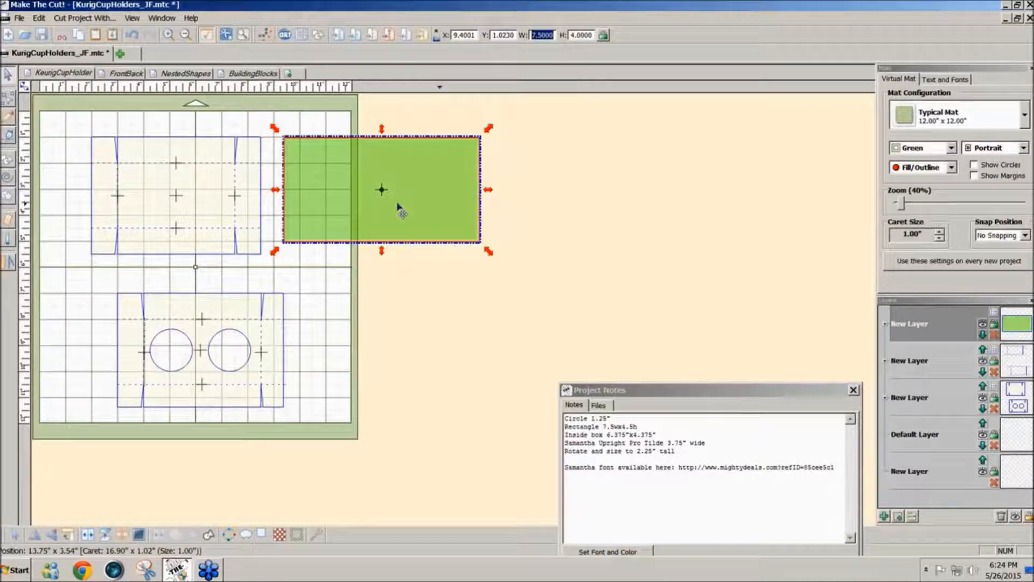
{"action": "left_click_drag", "start_coordinate": [399, 208], "coordinate": [407, 328]}
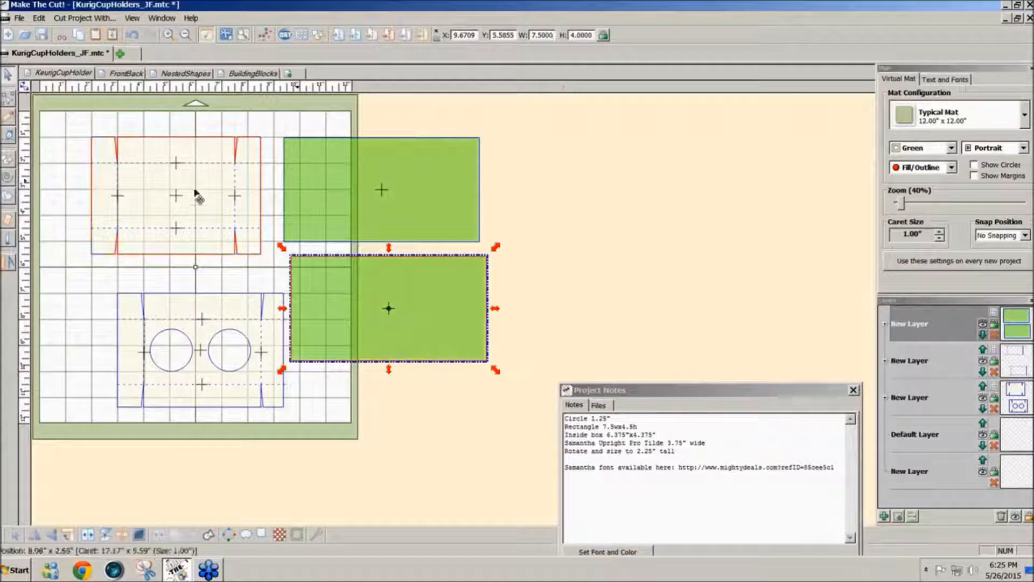
{"action": "double_click", "coordinate": [542, 35]}
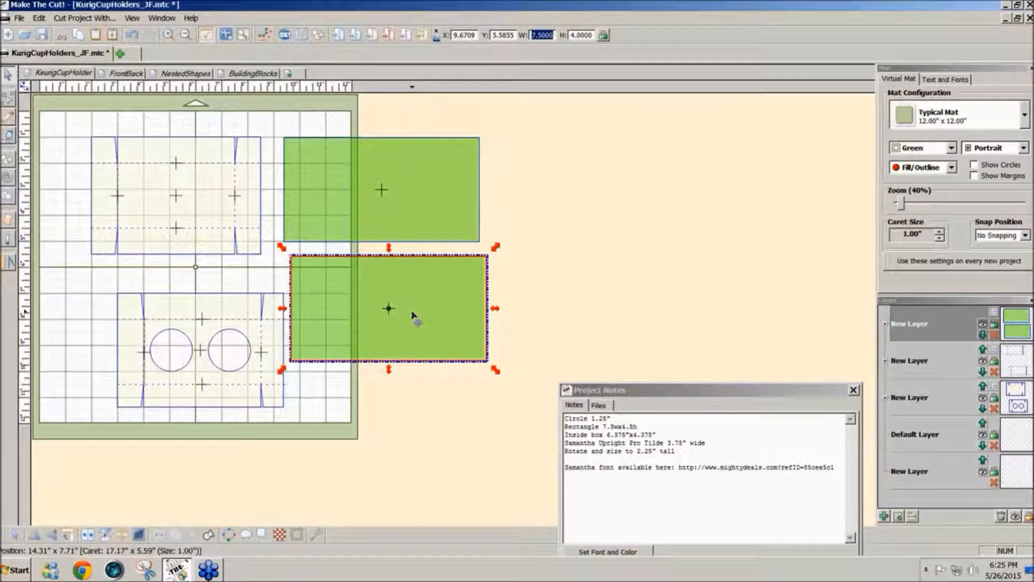
{"action": "key", "text": "Delete"}
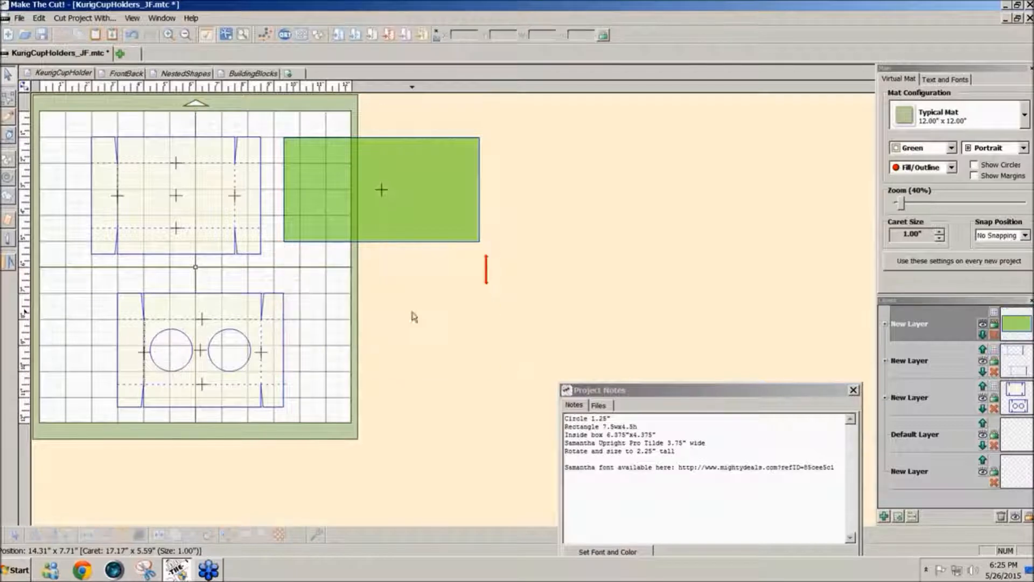
Generate a shadow layer from the green rectangle with a shadow width of -.15 in. and mitered corners
{"action": "left_click", "coordinate": [382, 229]}
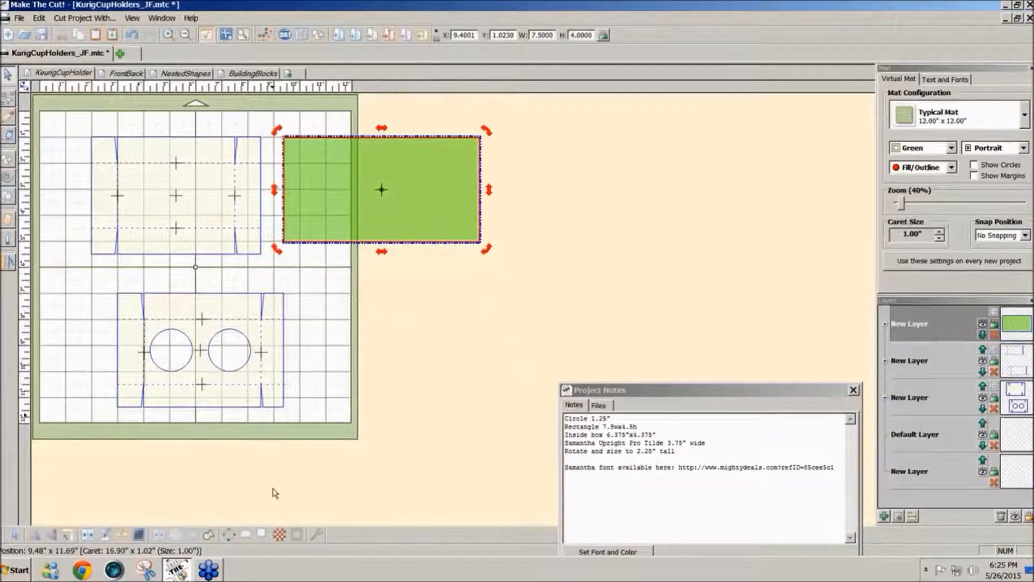
{"action": "left_click", "coordinate": [261, 535]}
{"action": "type", "text": "-.3"}
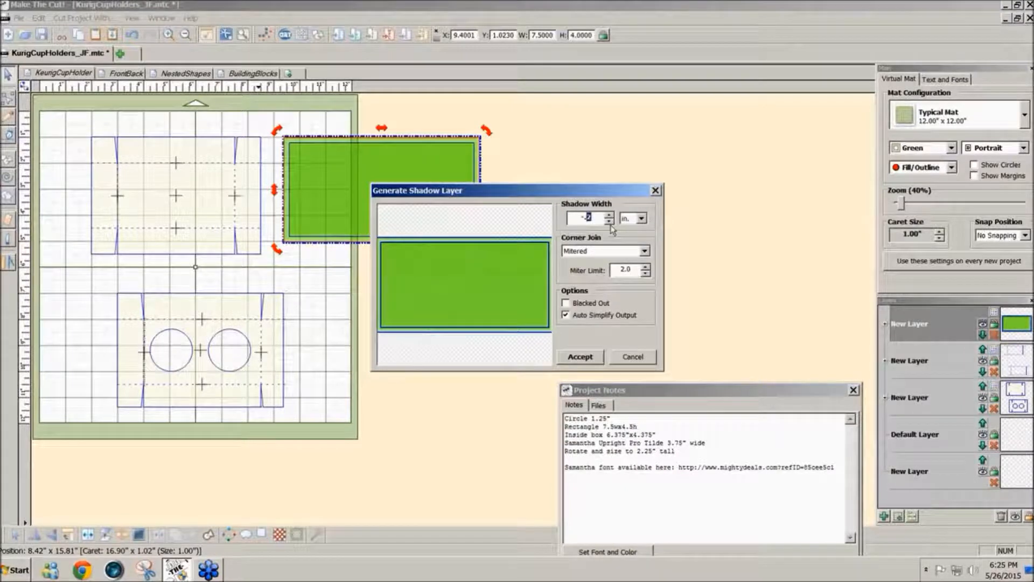
{"action": "type", "text": "1"}
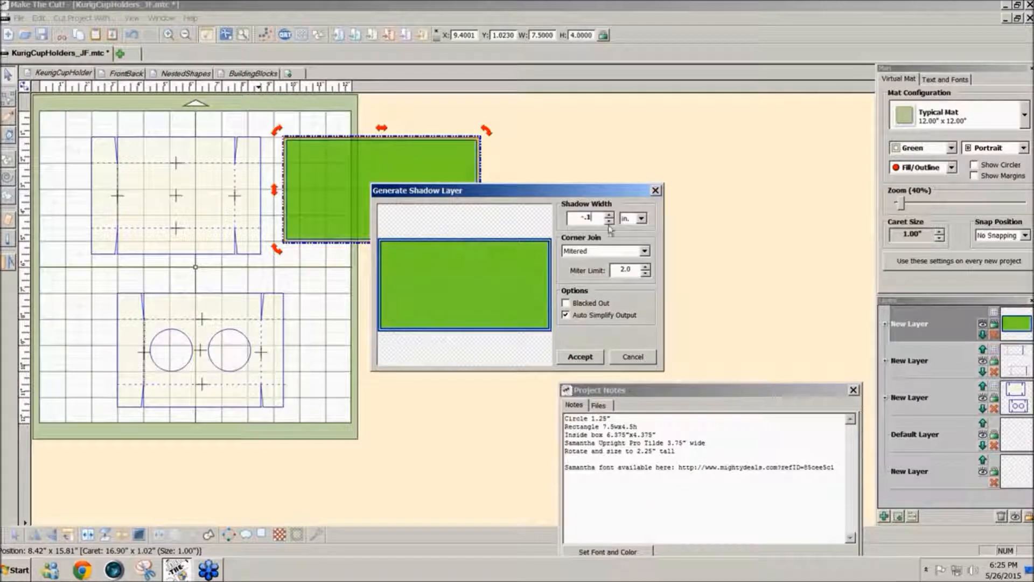
{"action": "type", "text": "5"}
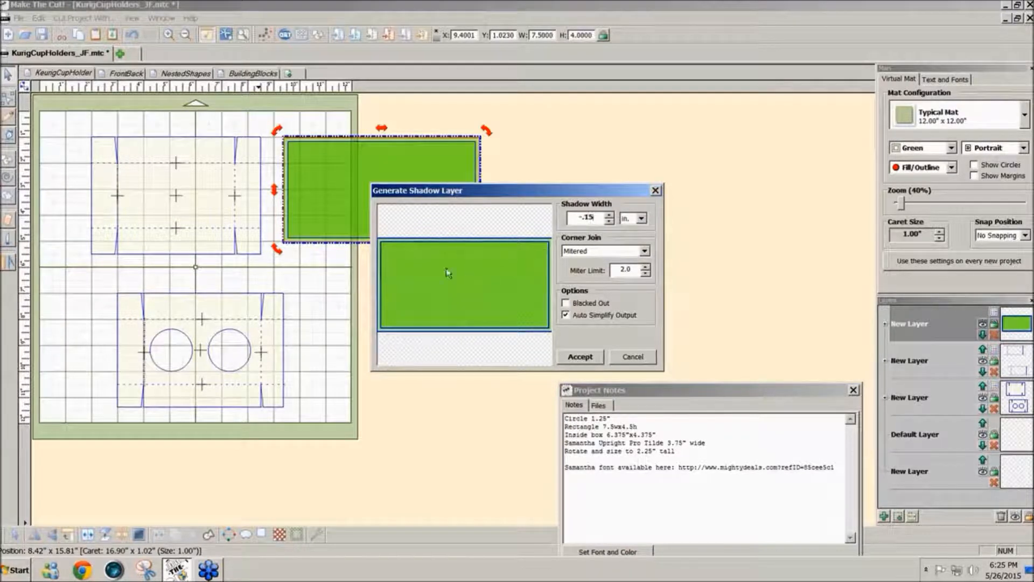
{"action": "left_click", "coordinate": [581, 356]}
{"action": "left_click", "coordinate": [547, 277]}
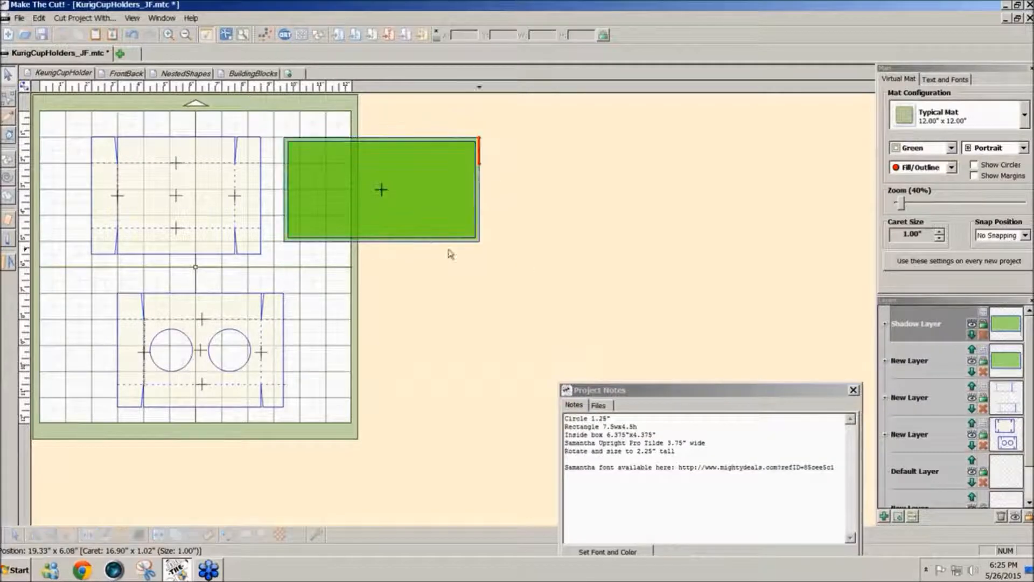
Move the smaller shadow rectangle below the larger green one, and shift the lower box piece left to about X 1.875, Y 6.667
{"action": "left_click", "coordinate": [401, 219]}
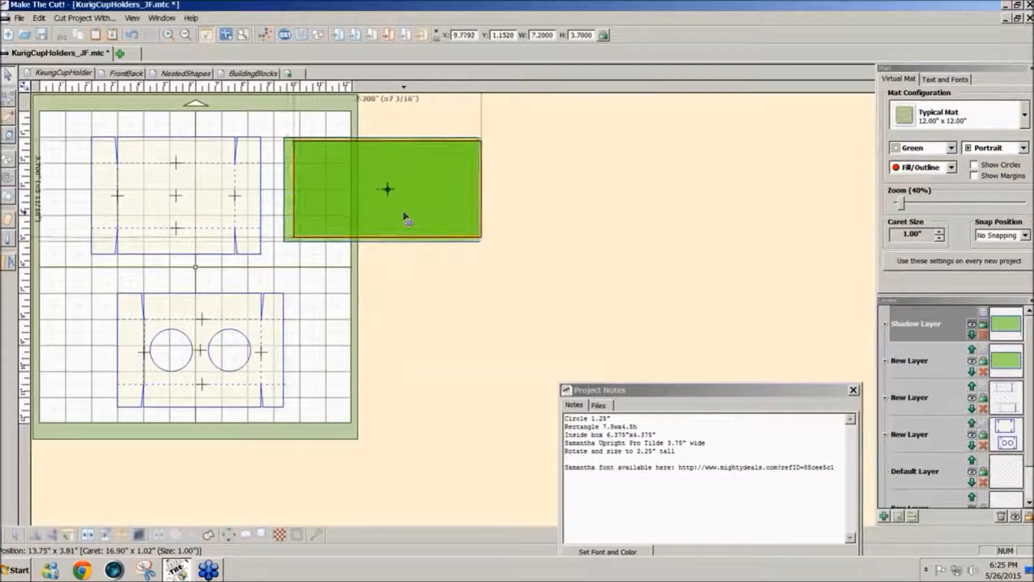
{"action": "left_click_drag", "start_coordinate": [402, 220], "coordinate": [411, 375]}
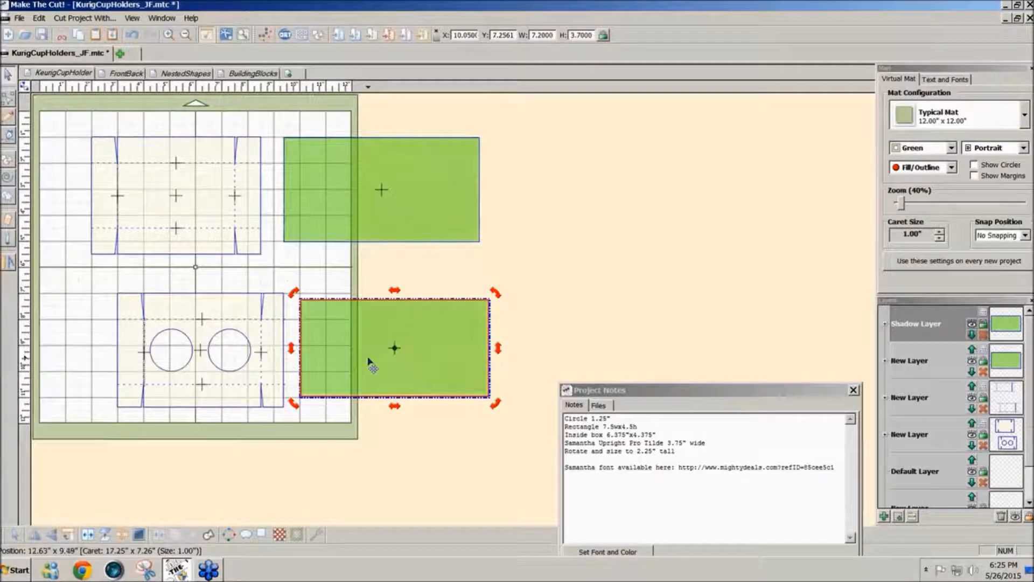
{"action": "left_click_drag", "start_coordinate": [78, 285], "coordinate": [334, 462]}
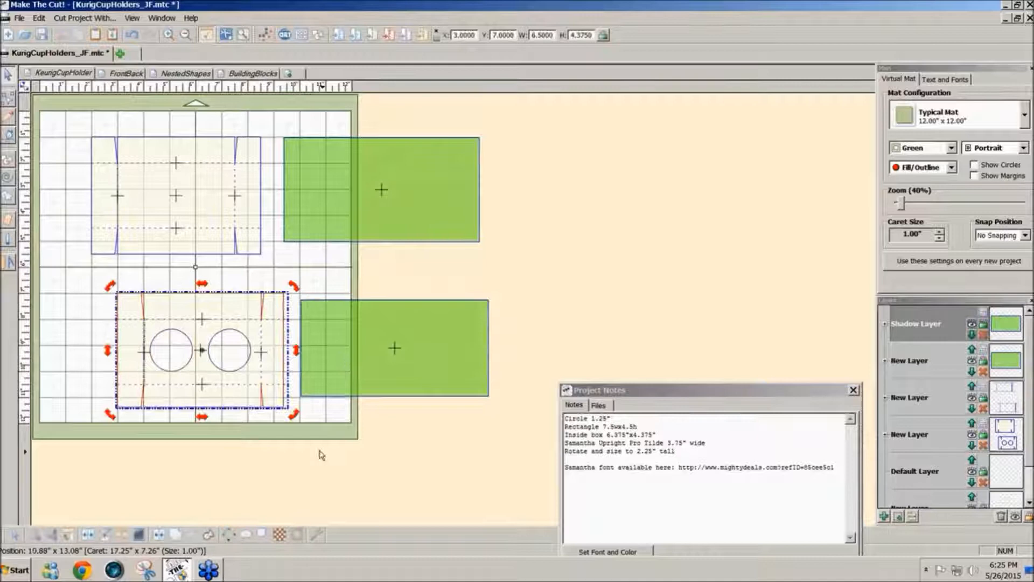
{"action": "left_click_drag", "start_coordinate": [241, 389], "coordinate": [210, 377]}
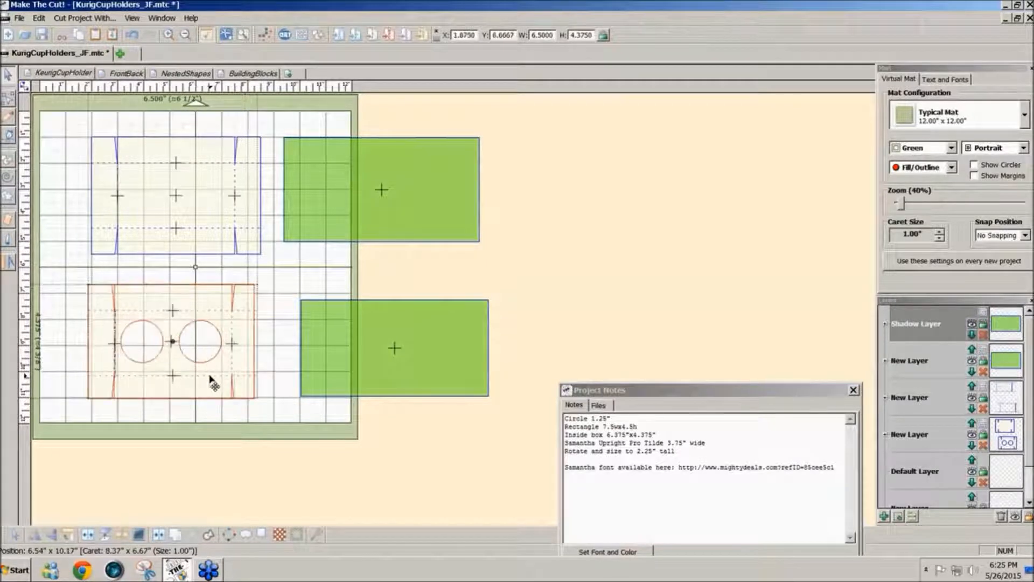
{"action": "left_click_drag", "start_coordinate": [339, 364], "coordinate": [324, 355]}
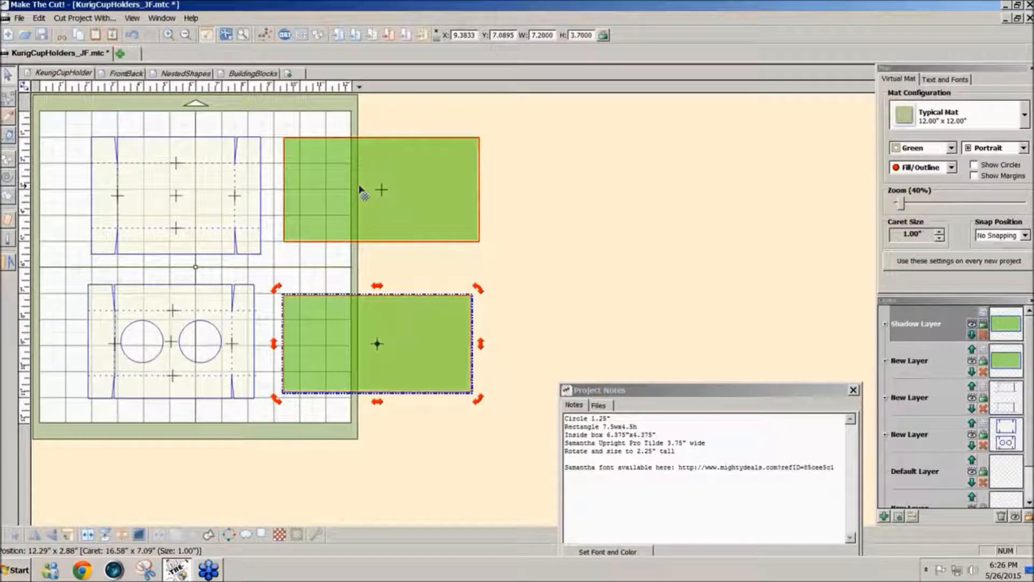
Place the upper green rectangle at X 9, Y 1 using 1 Inch snapping and move it to its own layer beneath a new empty one
{"action": "left_click", "coordinate": [1024, 235]}
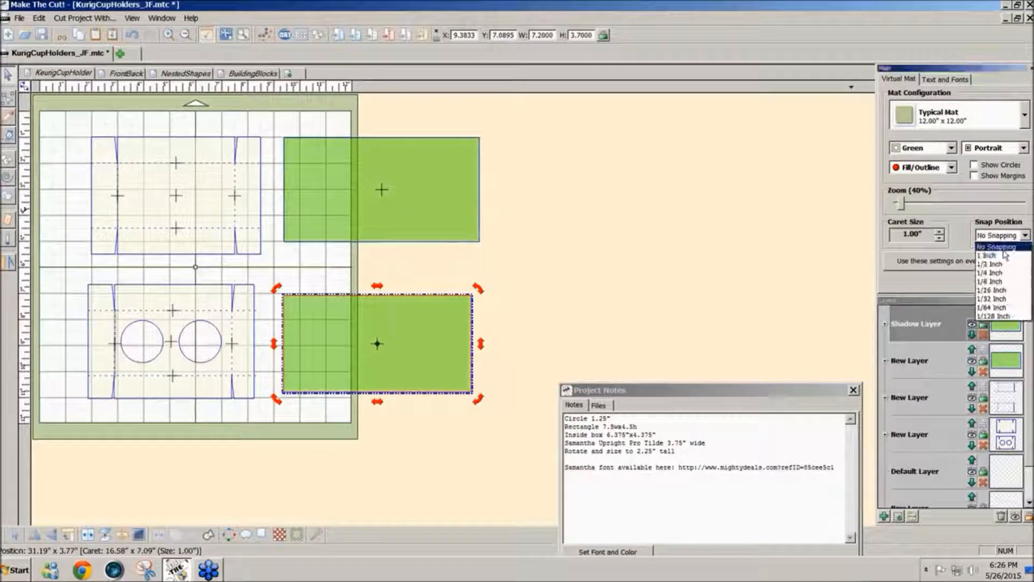
{"action": "left_click", "coordinate": [1001, 256]}
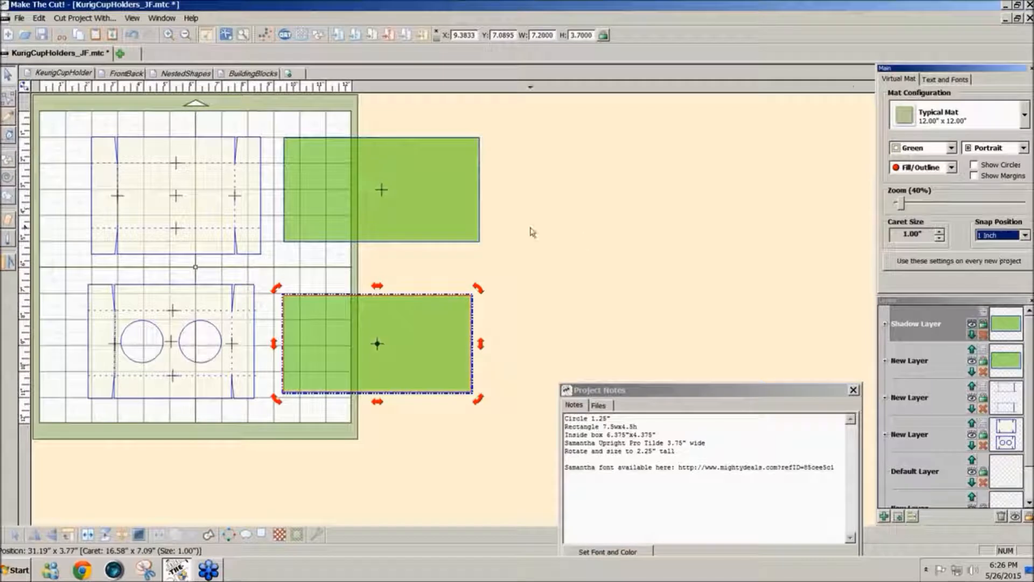
{"action": "left_click_drag", "start_coordinate": [378, 200], "coordinate": [369, 198]}
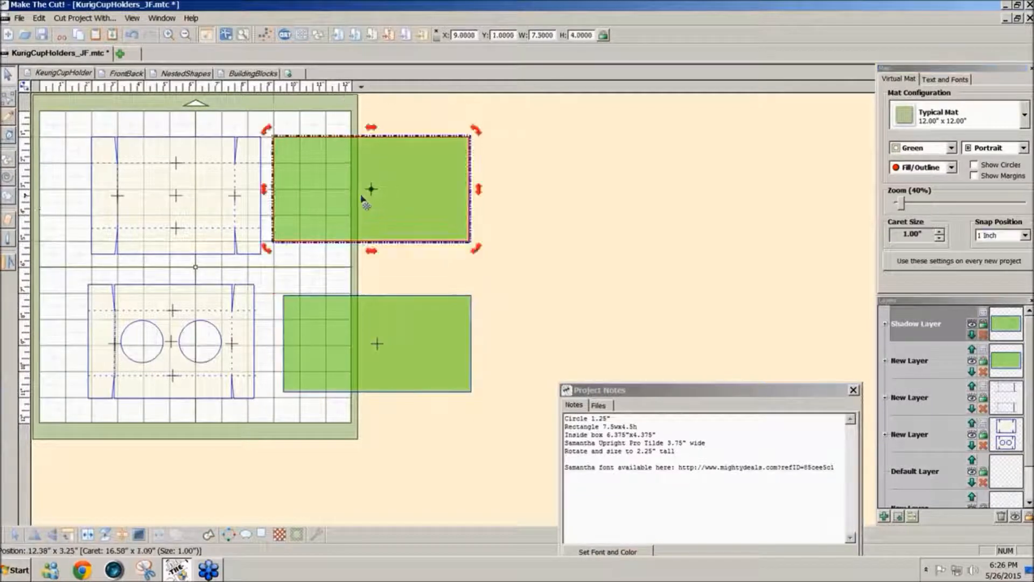
{"action": "left_click", "coordinate": [898, 515]}
{"action": "left_click", "coordinate": [897, 516]}
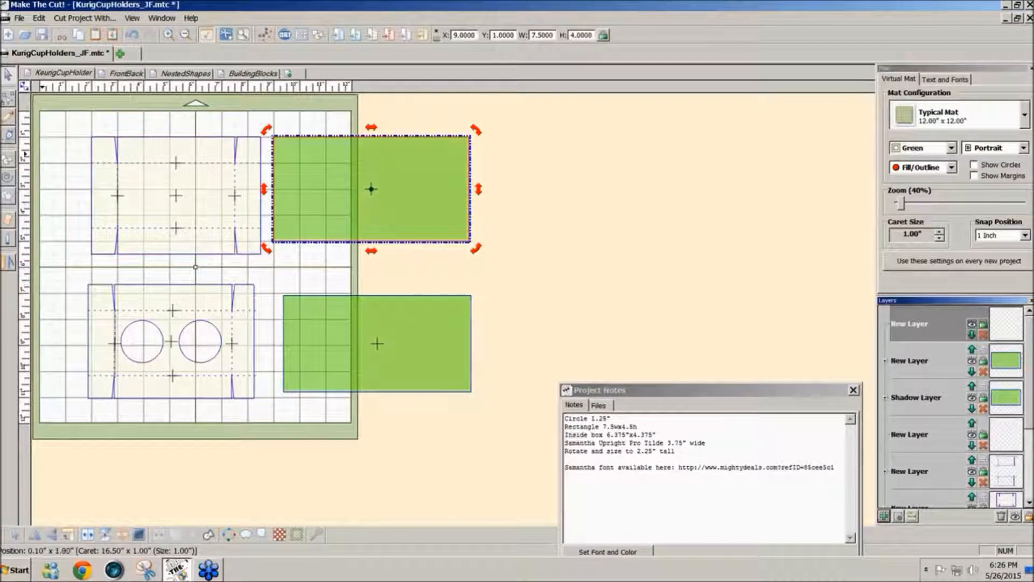
Draw two horizontal 8-inch lines across the upper green rectangle, 1 inch inside its top and bottom edges
{"action": "left_click", "coordinate": [9, 135]}
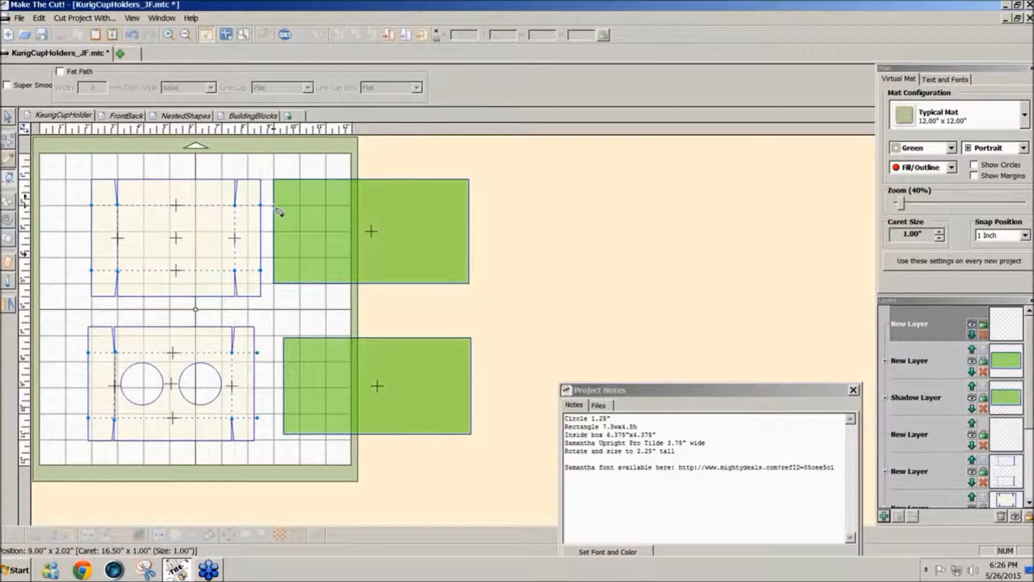
{"action": "left_click", "coordinate": [279, 211]}
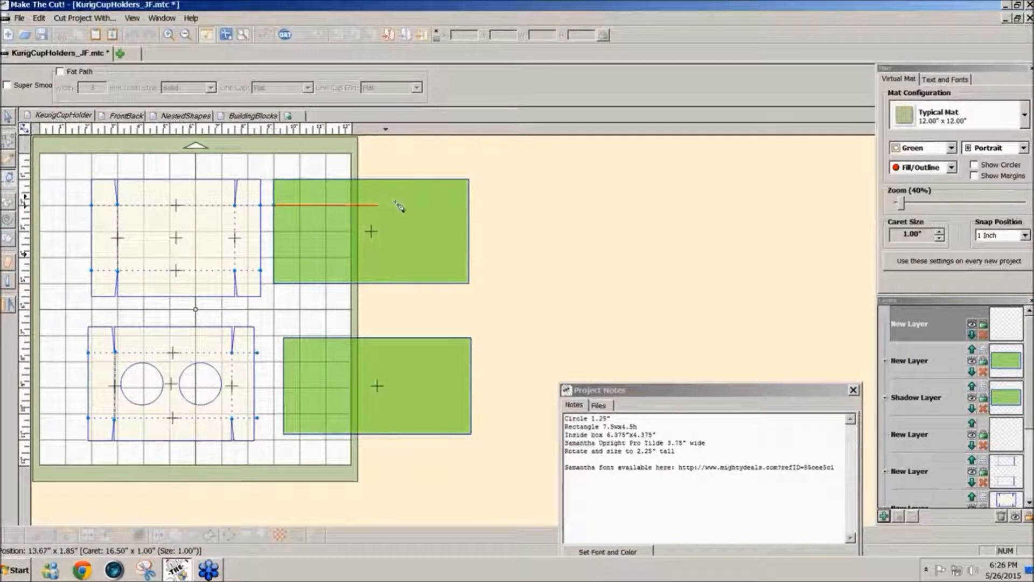
{"action": "double_click", "coordinate": [473, 210]}
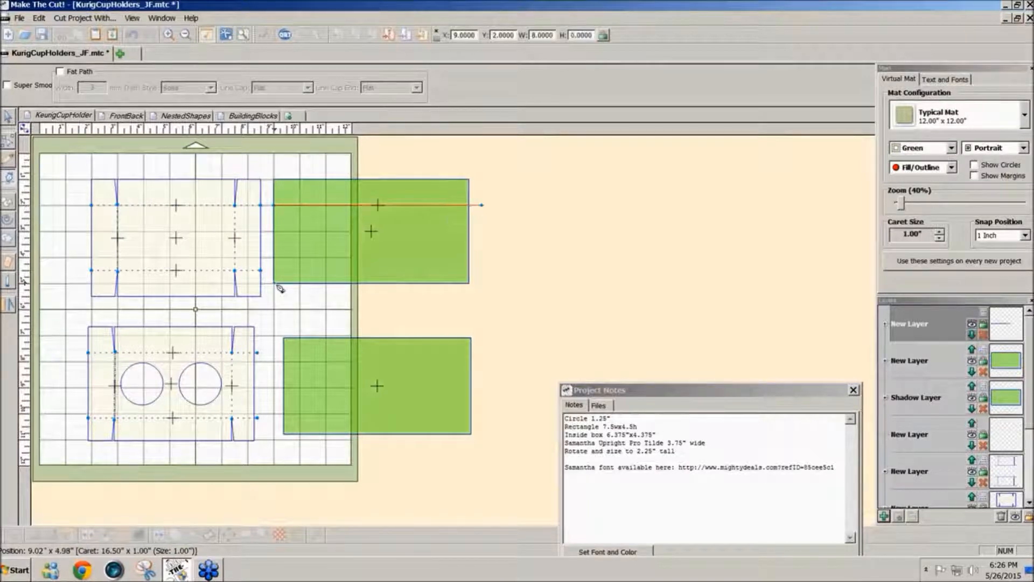
{"action": "left_click", "coordinate": [278, 264]}
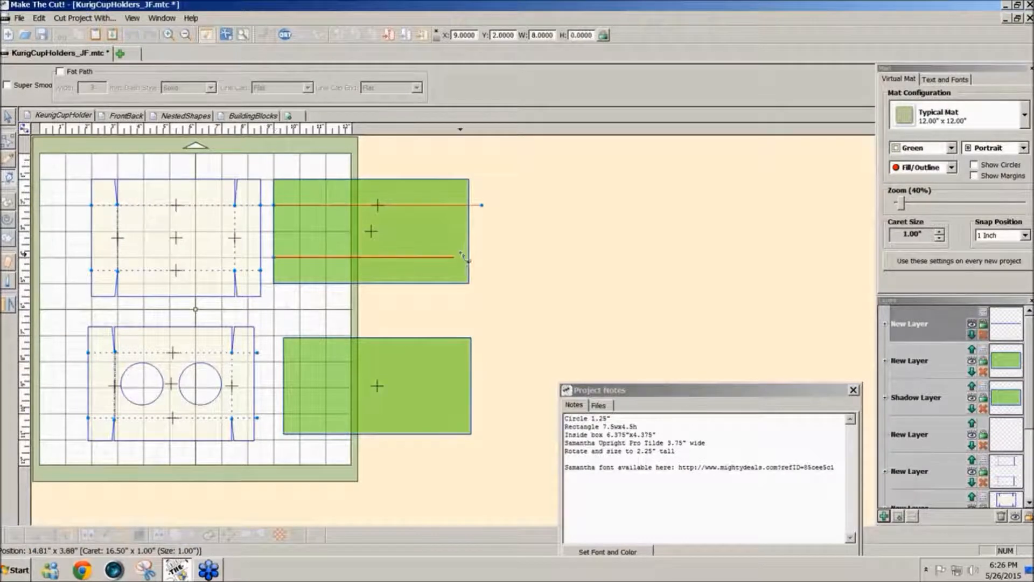
{"action": "double_click", "coordinate": [493, 258]}
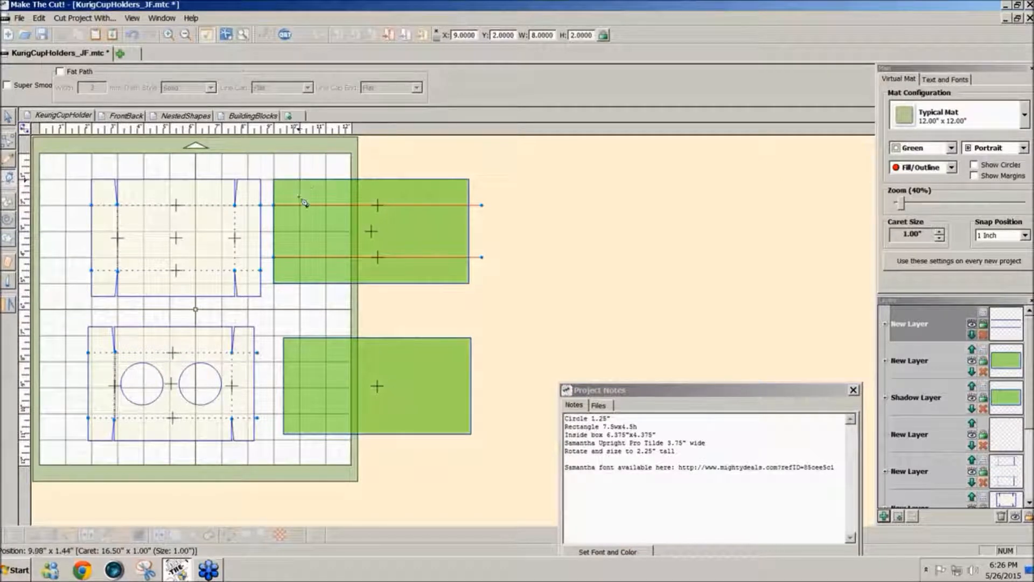
Draw a 2-inch vertical line joining the two horizontal lines, 1 inch inside the upper green rectangle's left edge
{"action": "left_click_drag", "start_coordinate": [301, 207], "coordinate": [301, 259]}
{"action": "double_click", "coordinate": [299, 256]}
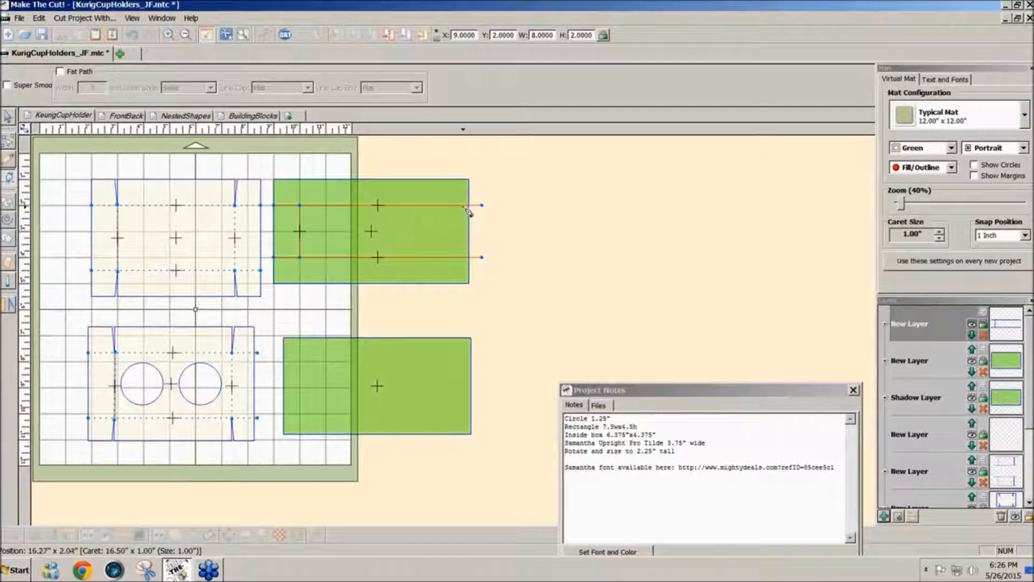
{"action": "left_click", "coordinate": [8, 116]}
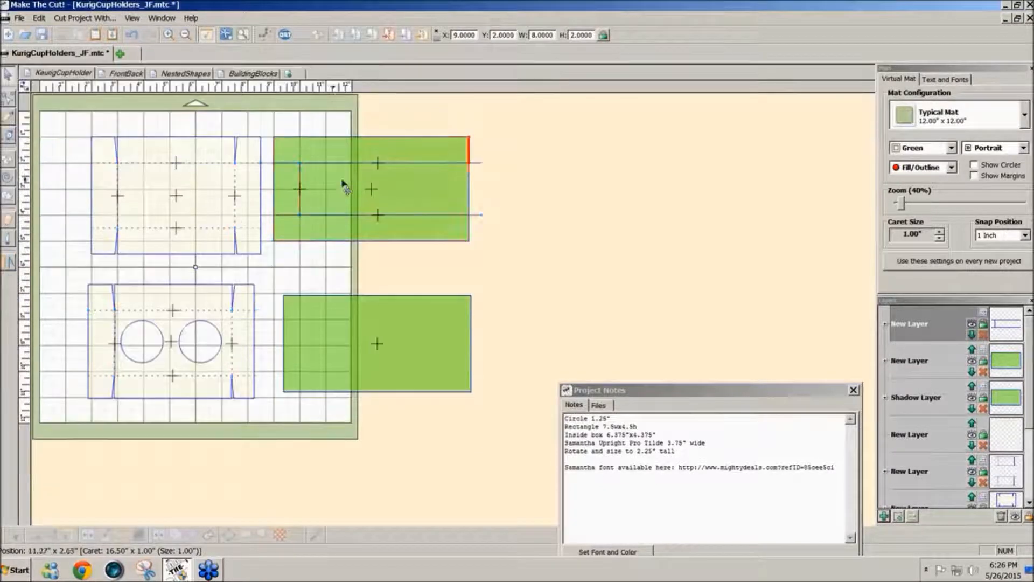
Select both horizontal lines crossing the upper green rectangle, leaving the rectangle and the vertical line out of the selection
{"action": "left_click_drag", "start_coordinate": [261, 123], "coordinate": [552, 304]}
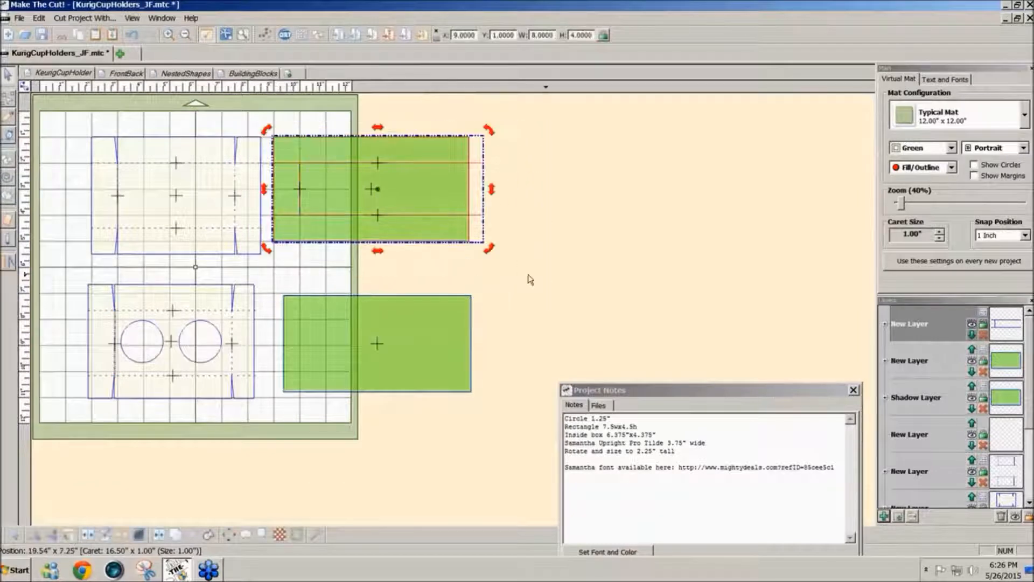
{"action": "left_click", "coordinate": [519, 239]}
{"action": "left_click", "coordinate": [479, 216]}
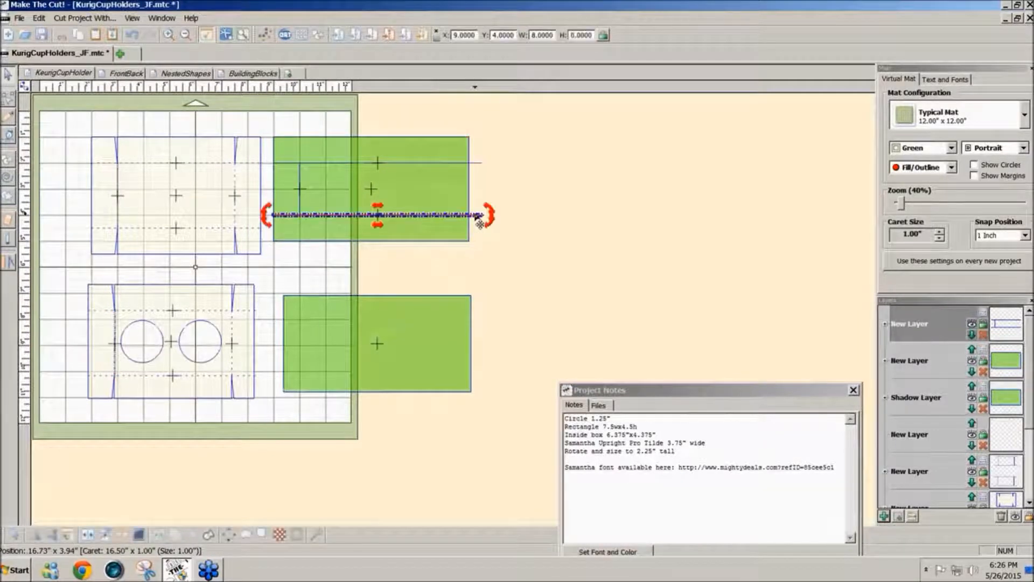
{"action": "left_click", "coordinate": [476, 163], "text": "shift"}
{"action": "left_click", "coordinate": [480, 165]}
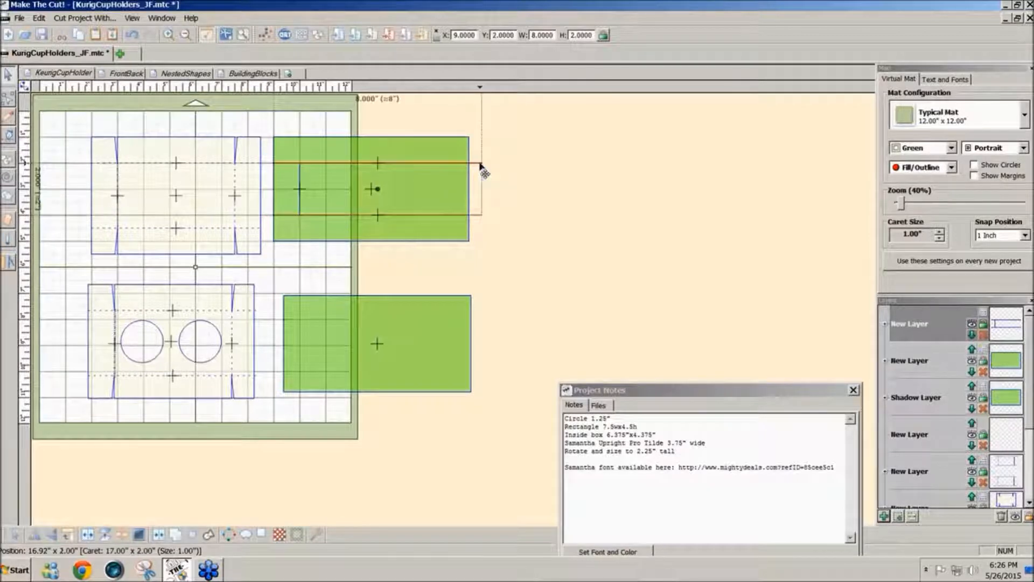
{"action": "left_click_drag", "start_coordinate": [485, 189], "coordinate": [476, 197]}
{"action": "left_click", "coordinate": [1025, 235]}
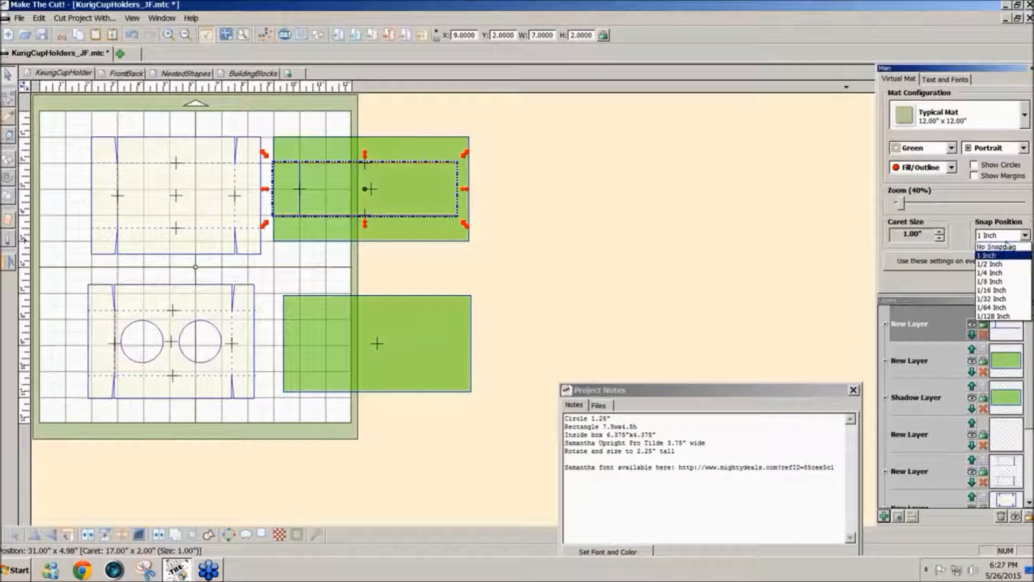
{"action": "left_click", "coordinate": [1005, 259]}
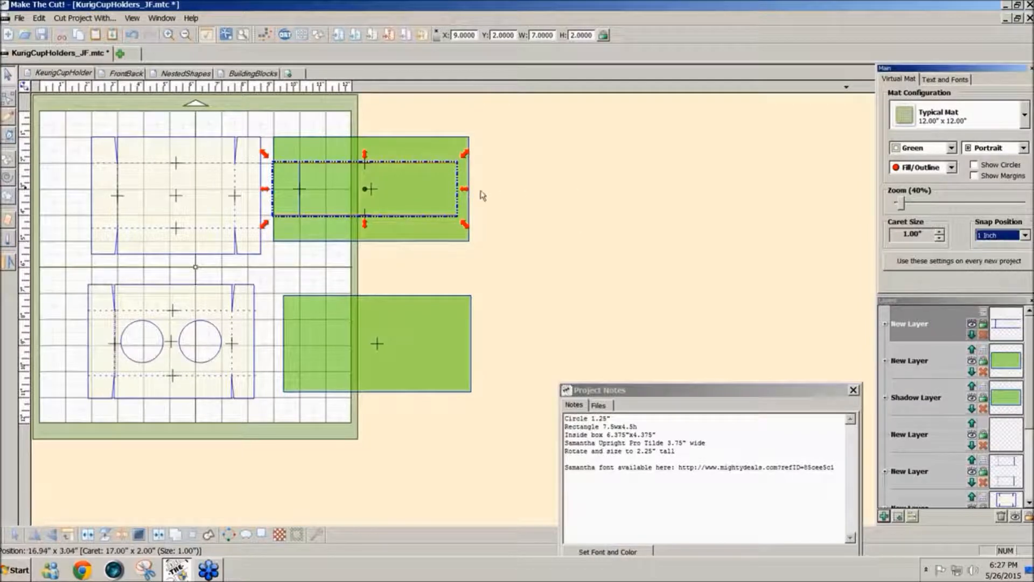
{"action": "left_click_drag", "start_coordinate": [463, 193], "coordinate": [483, 193]}
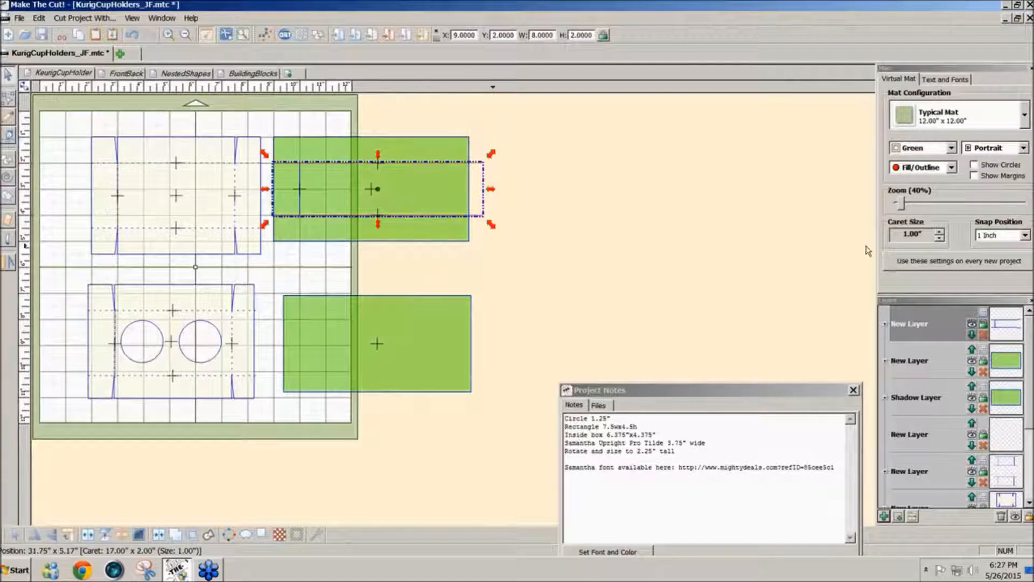
Turn off snapping and shorten the two horizontal lines so they end at the upper green rectangle's right edge
{"action": "left_click", "coordinate": [1024, 235]}
{"action": "left_click", "coordinate": [989, 249]}
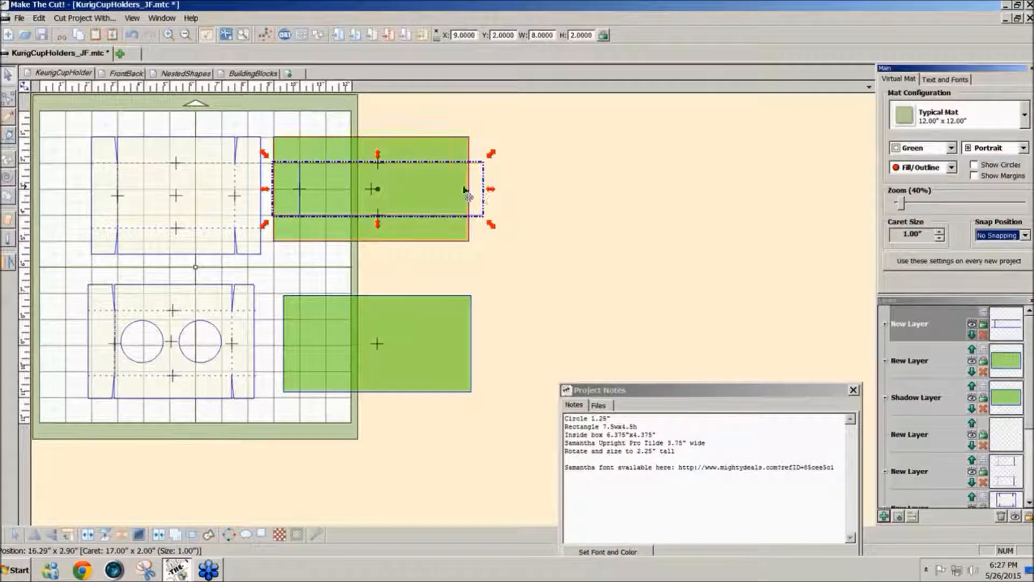
{"action": "left_click_drag", "start_coordinate": [487, 191], "coordinate": [473, 193]}
{"action": "left_click", "coordinate": [513, 220]}
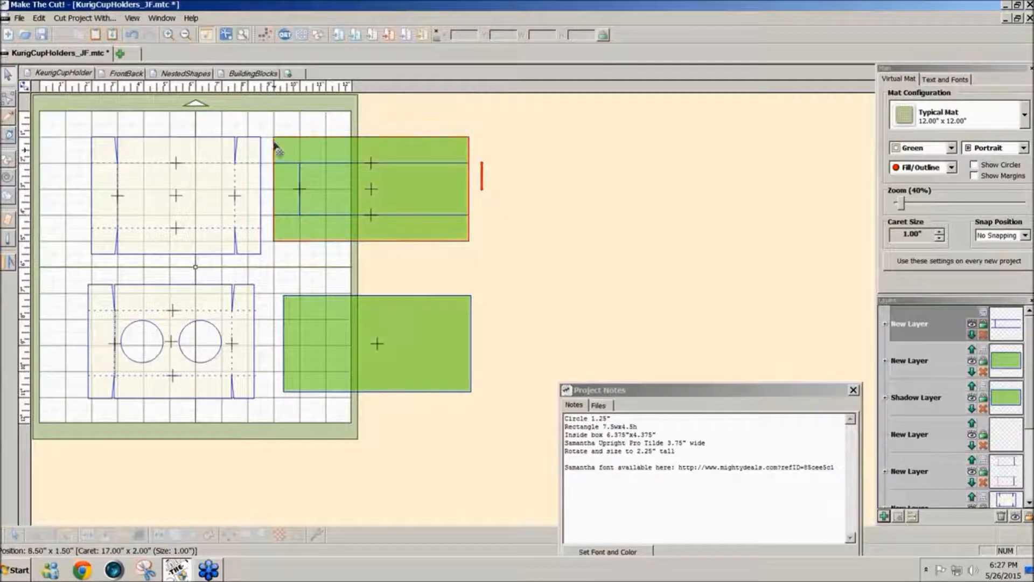
Move the two original box pieces off the mat to the right and place the green rectangles on it at about X 1.54, Y 1
{"action": "left_click_drag", "start_coordinate": [76, 127], "coordinate": [732, 353]}
{"action": "left_click_drag", "start_coordinate": [250, 127], "coordinate": [496, 432]}
{"action": "left_click_drag", "start_coordinate": [437, 371], "coordinate": [231, 372]}
{"action": "left_click_drag", "start_coordinate": [205, 233], "coordinate": [220, 233]}
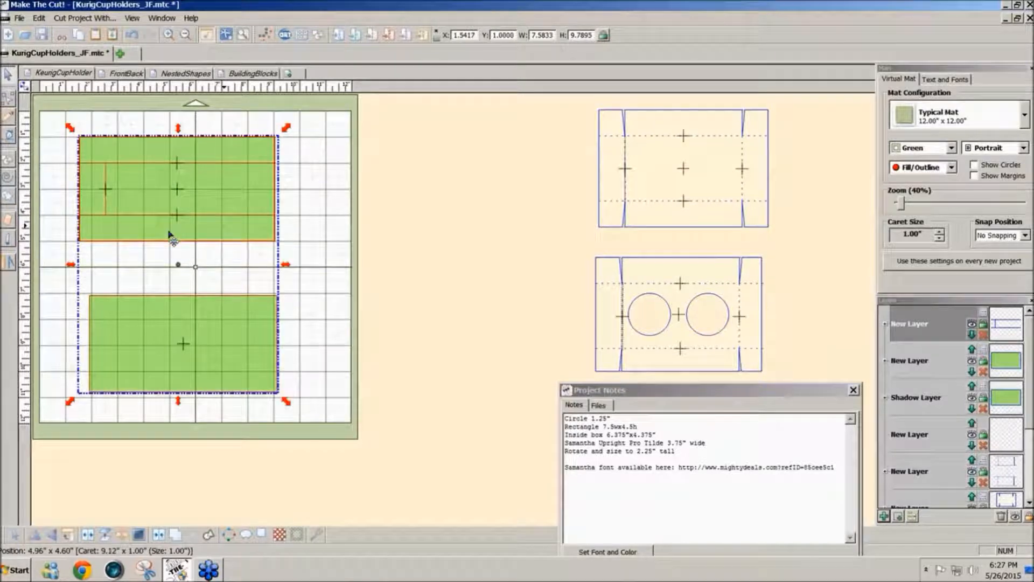
Draw a vertical line about 1.98 inches tall at about X 7.98 between the horizontal lines, and shift the notes window clear of the lower box piece
{"action": "left_click", "coordinate": [7, 137]}
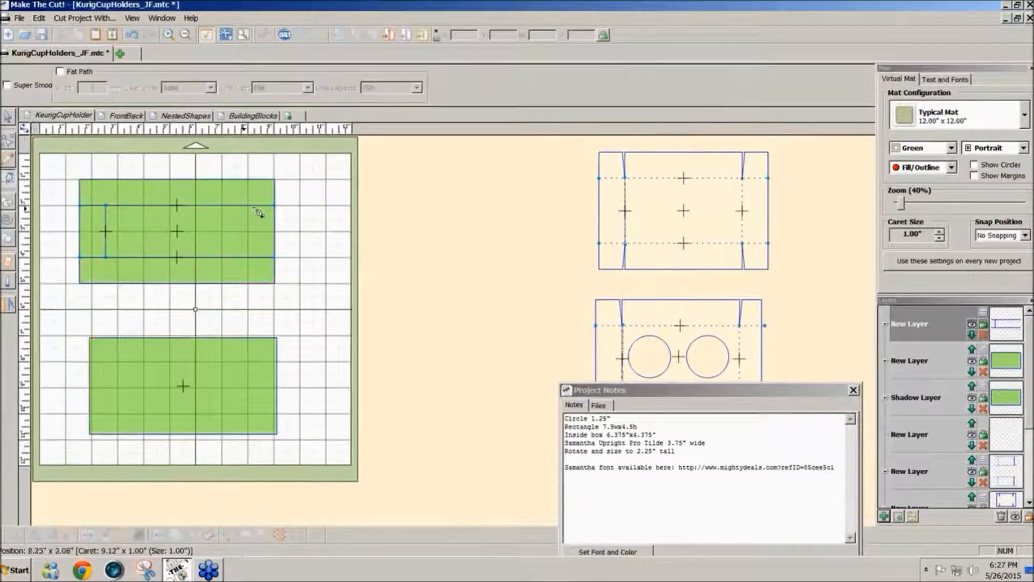
{"action": "left_click_drag", "start_coordinate": [247, 207], "coordinate": [247, 258]}
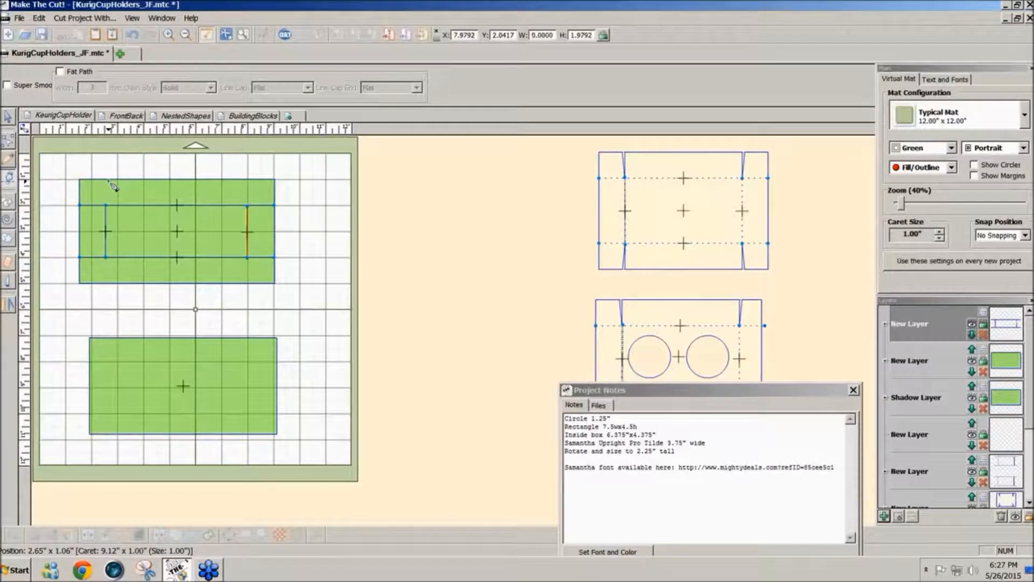
{"action": "left_click_drag", "start_coordinate": [575, 392], "coordinate": [562, 439]}
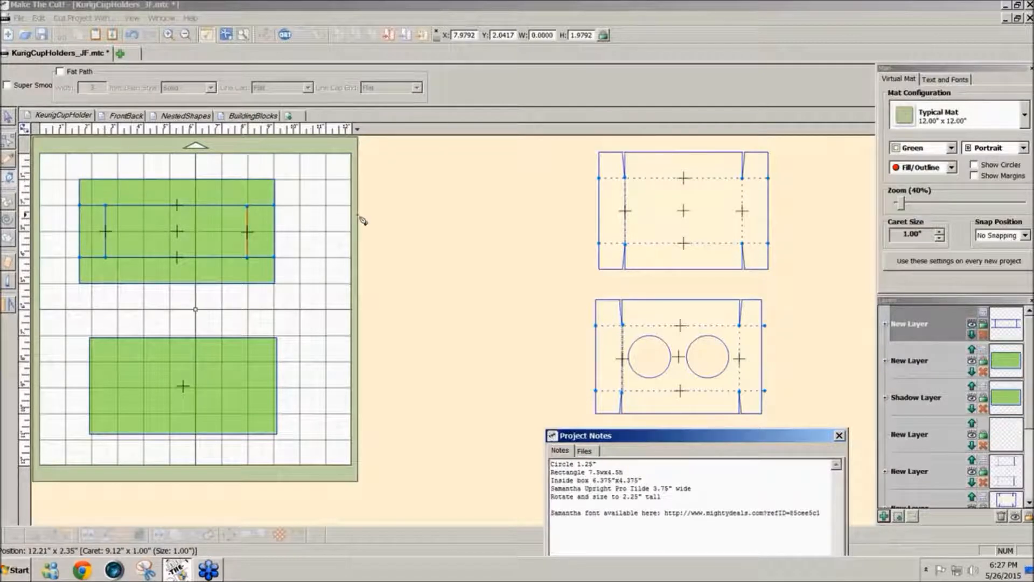
Give the four fold lines on the upper green rectangle a new dashed line style with 0.06" dash and 0.06" space
{"action": "left_click", "coordinate": [8, 120]}
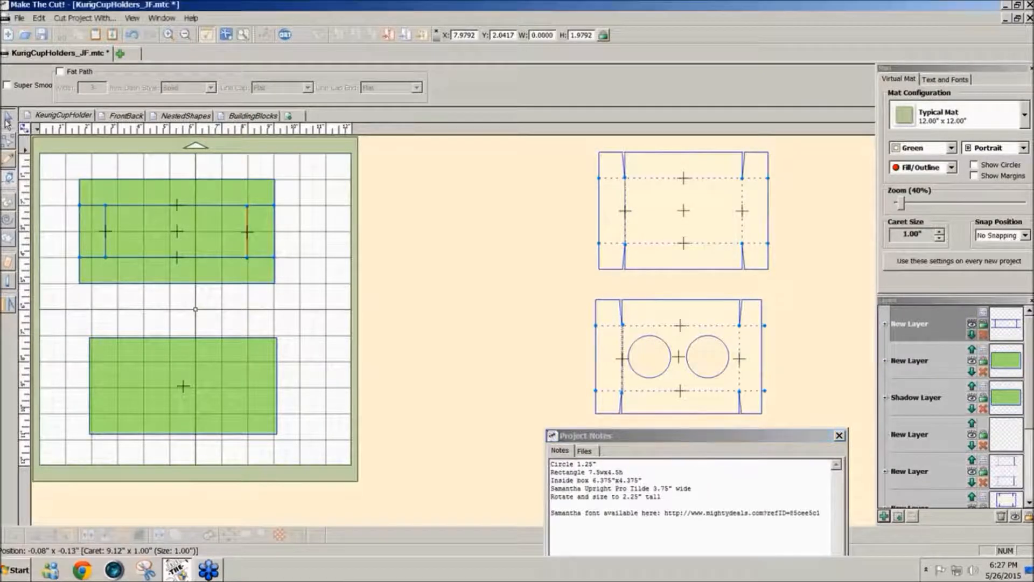
{"action": "left_click_drag", "start_coordinate": [59, 157], "coordinate": [373, 248]}
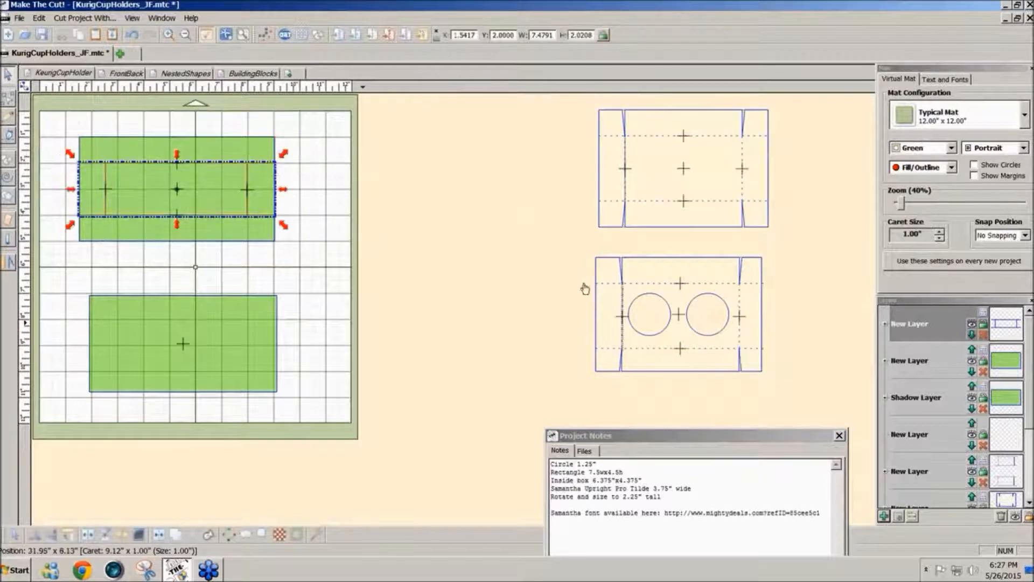
{"action": "left_click", "coordinate": [984, 319]}
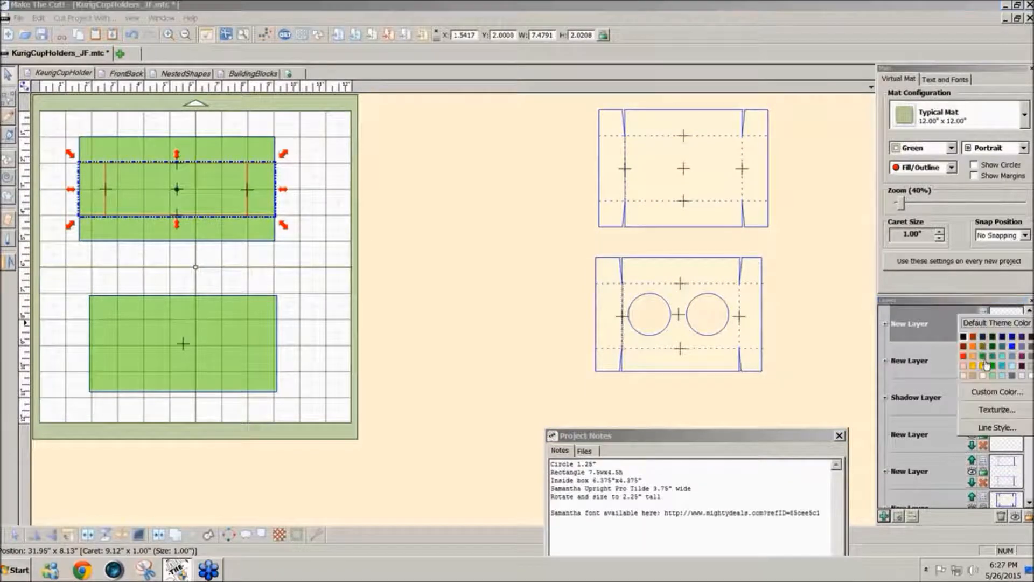
{"action": "left_click", "coordinate": [992, 428]}
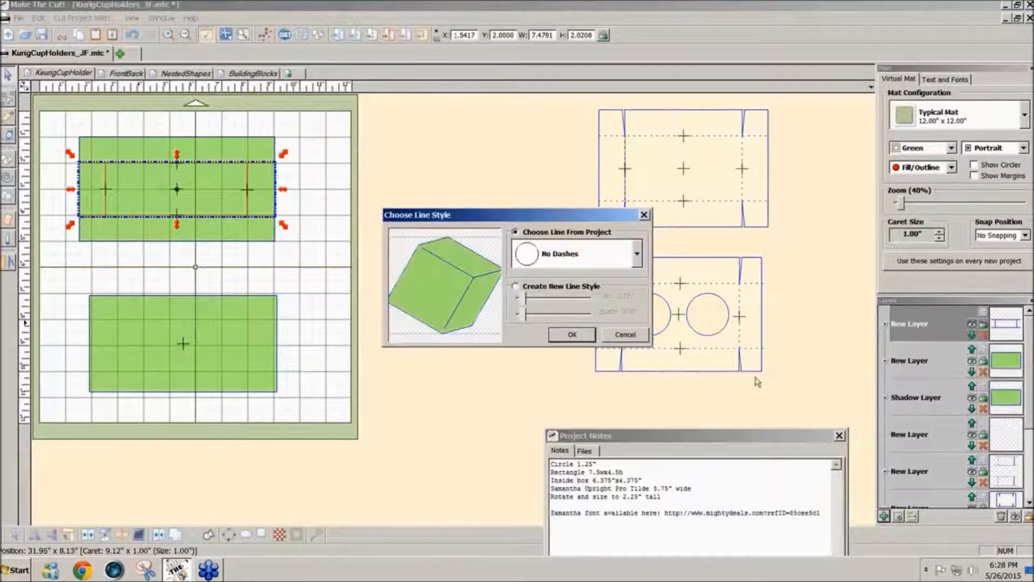
{"action": "left_click", "coordinate": [516, 287]}
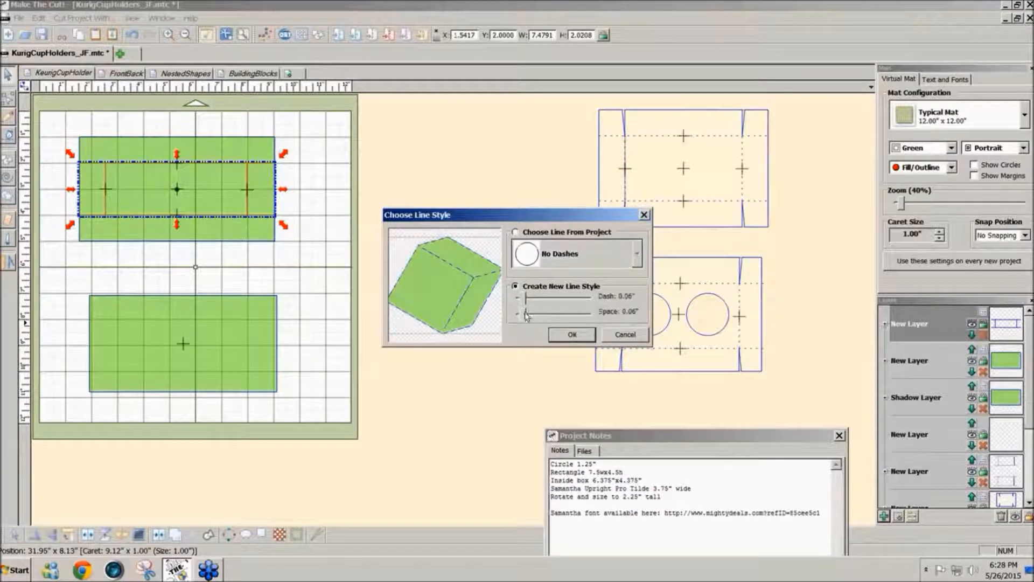
{"action": "left_click", "coordinate": [572, 335]}
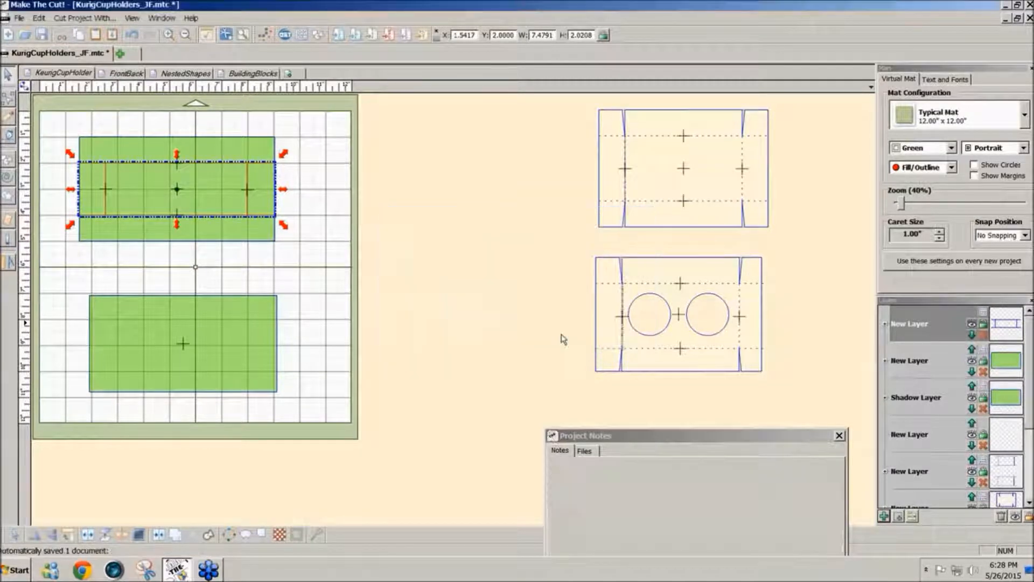
{"action": "left_click", "coordinate": [251, 261]}
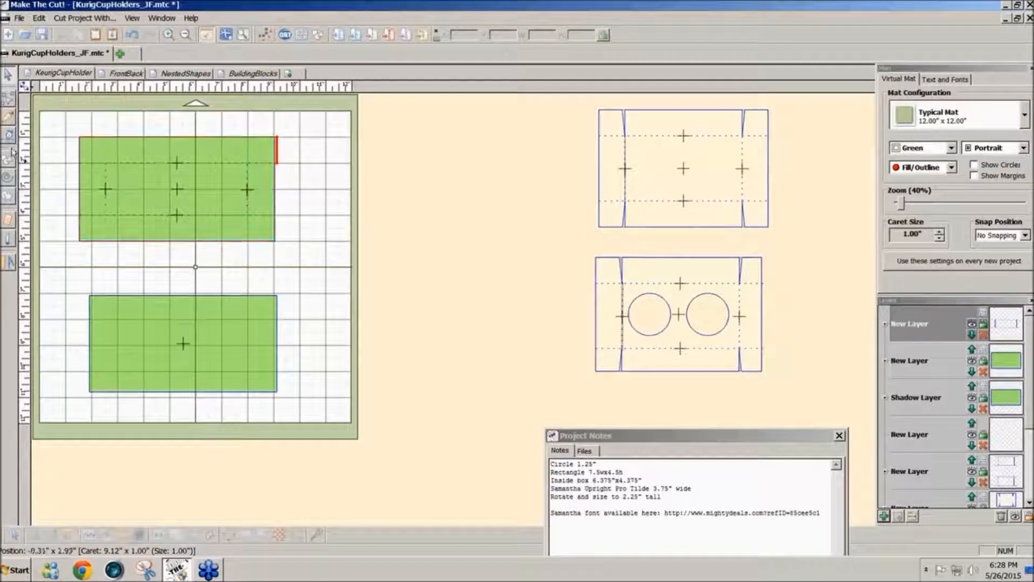
Add a new empty layer above the dashed fold lines, and hide and show the fold-line layer again
{"action": "left_click", "coordinate": [884, 515]}
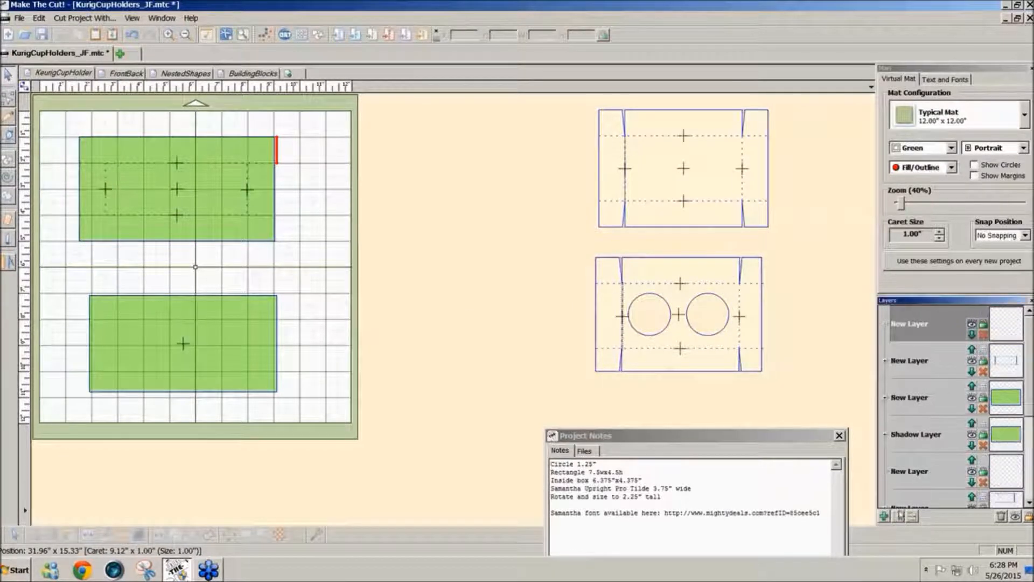
{"action": "left_click", "coordinate": [972, 362]}
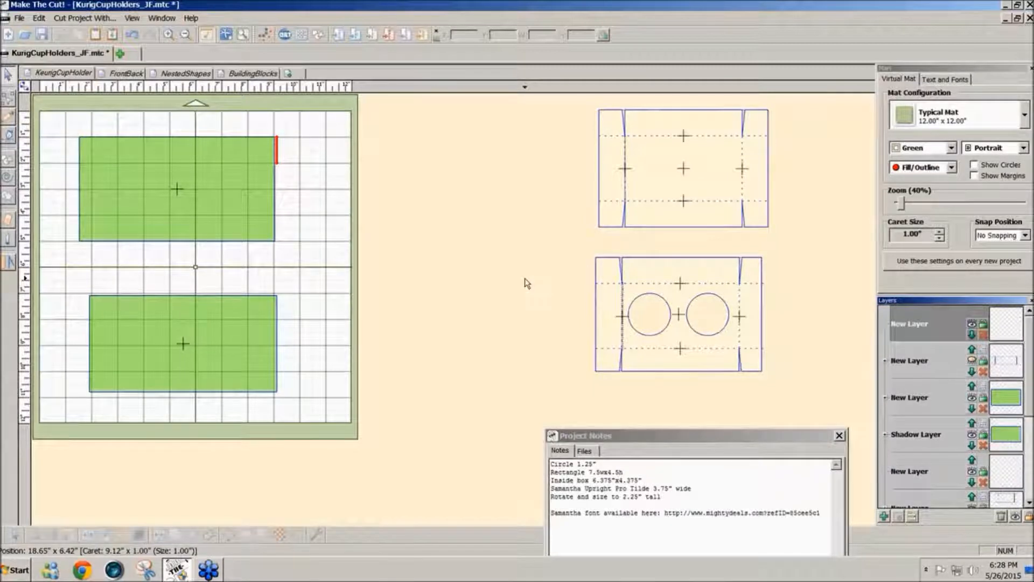
{"action": "left_click", "coordinate": [971, 361]}
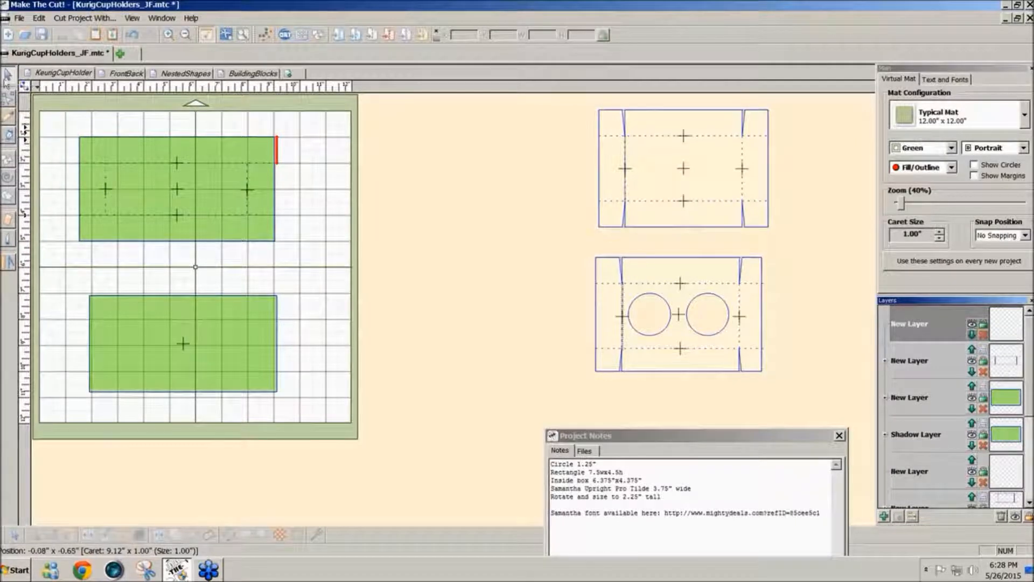
Search the basic shapes for "tr" and insert a Right Triangle on the new layer
{"action": "left_click", "coordinate": [6, 76]}
{"action": "left_click", "coordinate": [318, 36]}
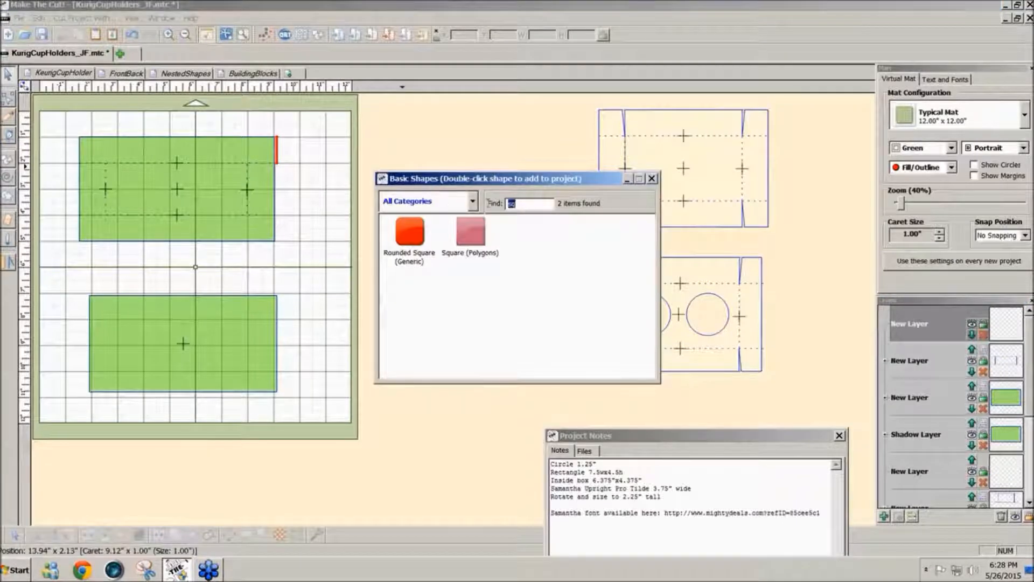
{"action": "type", "text": "tr"}
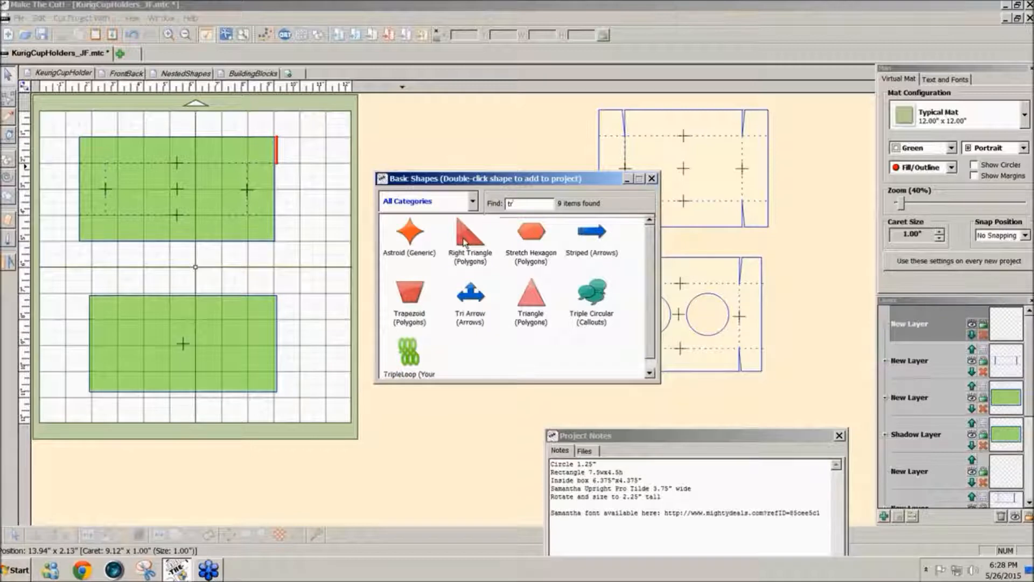
{"action": "double_click", "coordinate": [466, 242]}
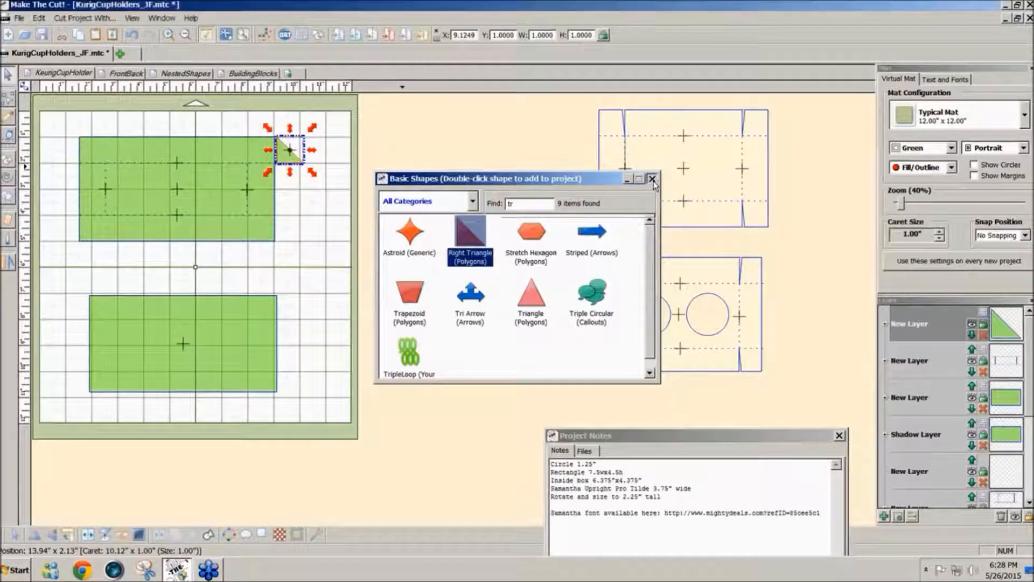
{"action": "left_click", "coordinate": [651, 178]}
Narrow the triangle to about 0.104 inch, flip it vertically and place it above the right fold line at about X 8.02, Y 0.96
{"action": "left_click", "coordinate": [311, 154]}
{"action": "left_click_drag", "start_coordinate": [307, 154], "coordinate": [290, 158]}
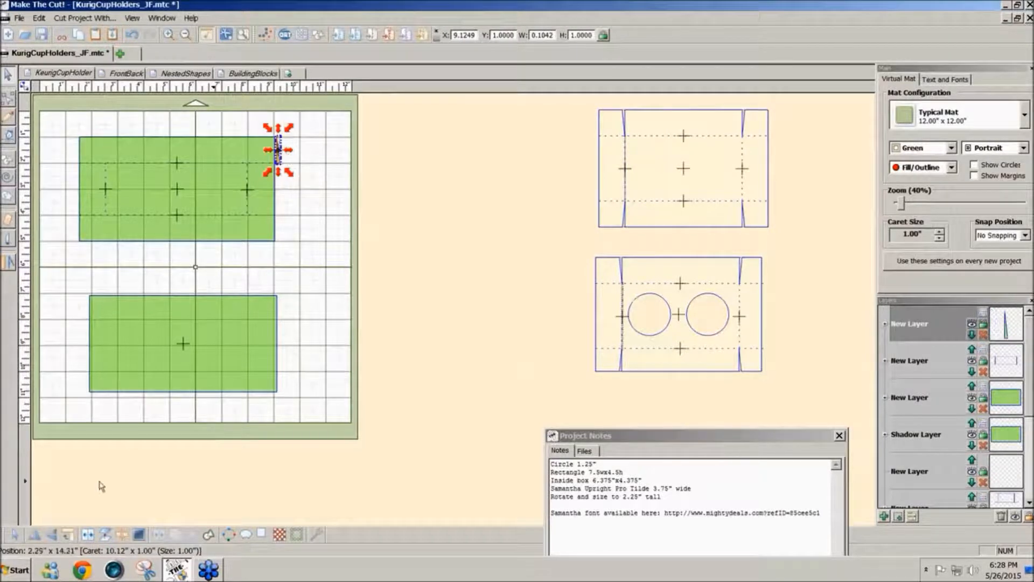
{"action": "left_click", "coordinate": [54, 537]}
{"action": "left_click_drag", "start_coordinate": [280, 151], "coordinate": [251, 154]}
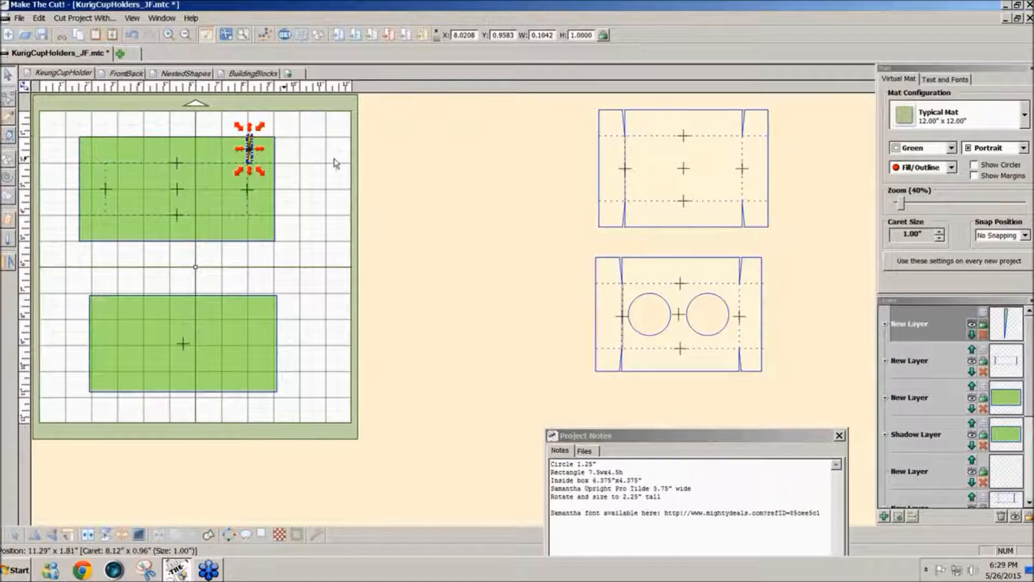
{"action": "left_click", "coordinate": [385, 185]}
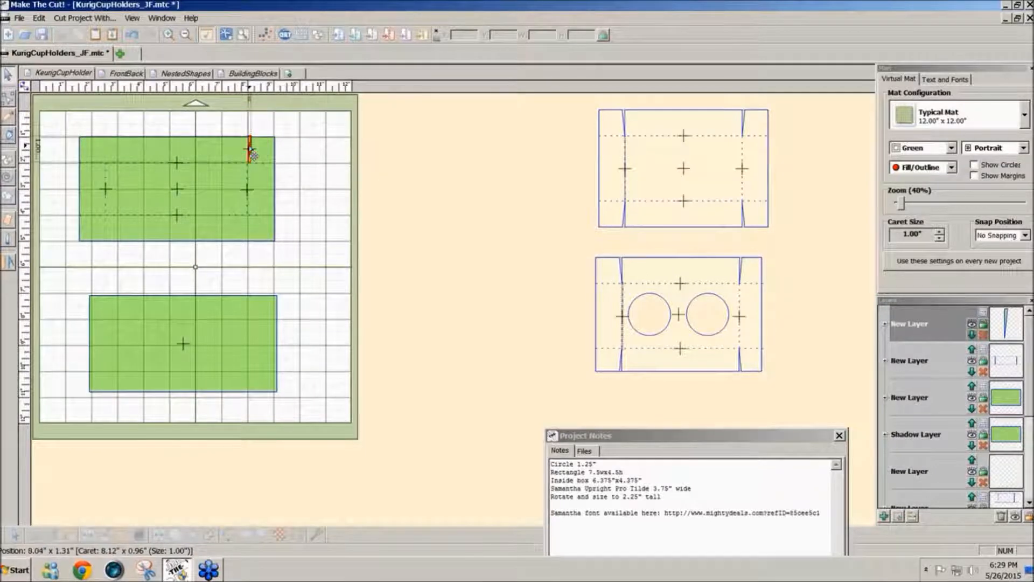
Copy the narrow triangle above the left fold line, mirror it horizontally and nudge it left to about X 2.458, Y 0.979
{"action": "left_click", "coordinate": [251, 155]}
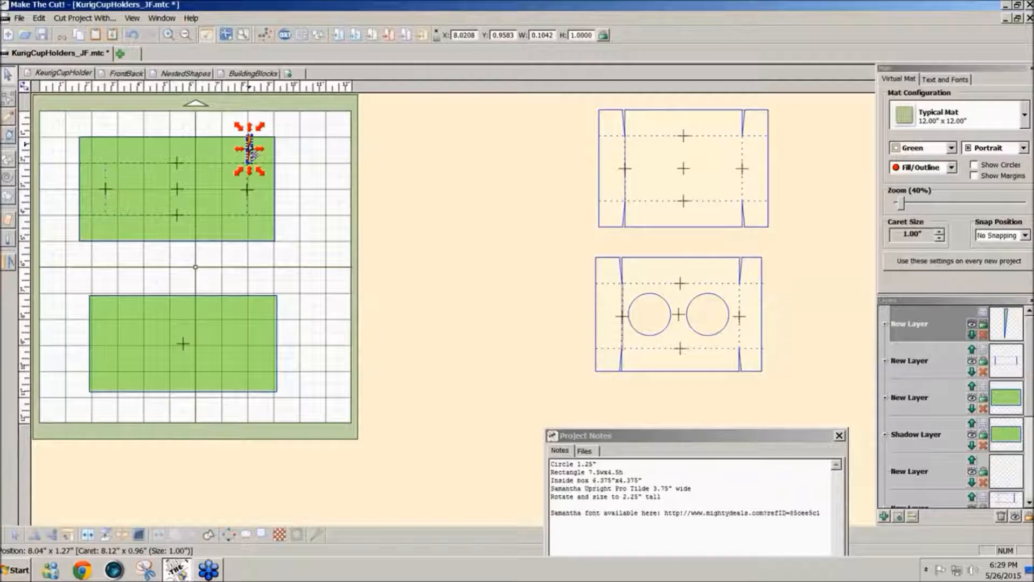
{"action": "left_click_drag", "start_coordinate": [252, 154], "coordinate": [106, 154]}
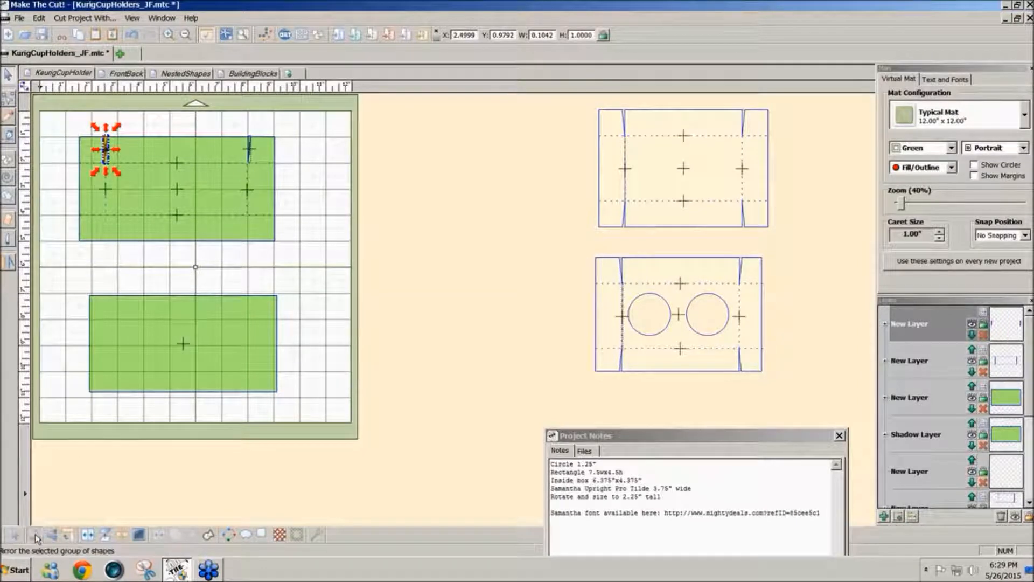
{"action": "left_click", "coordinate": [138, 128]}
{"action": "left_click_drag", "start_coordinate": [95, 115], "coordinate": [121, 175]}
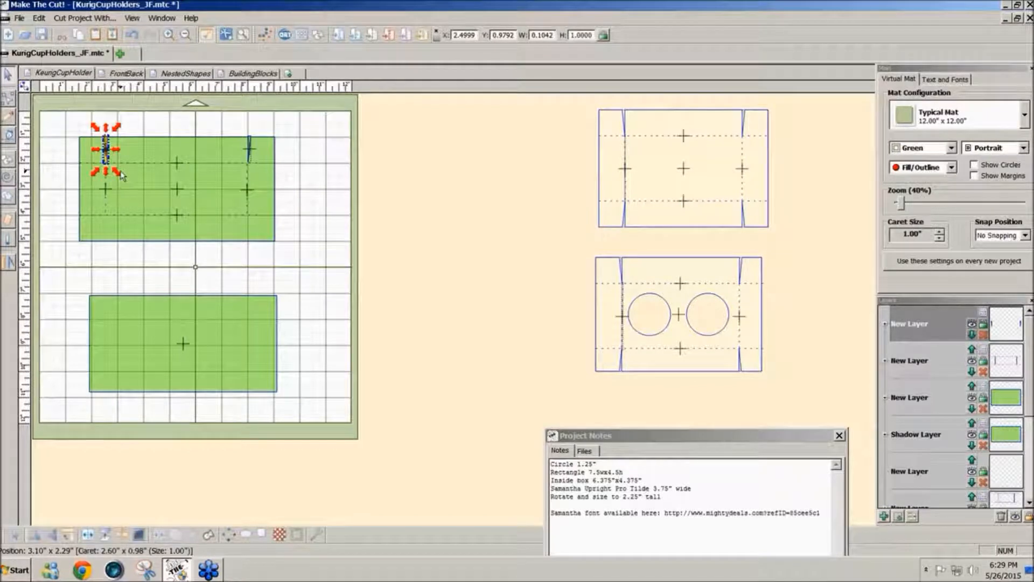
{"action": "key", "text": "Left"}
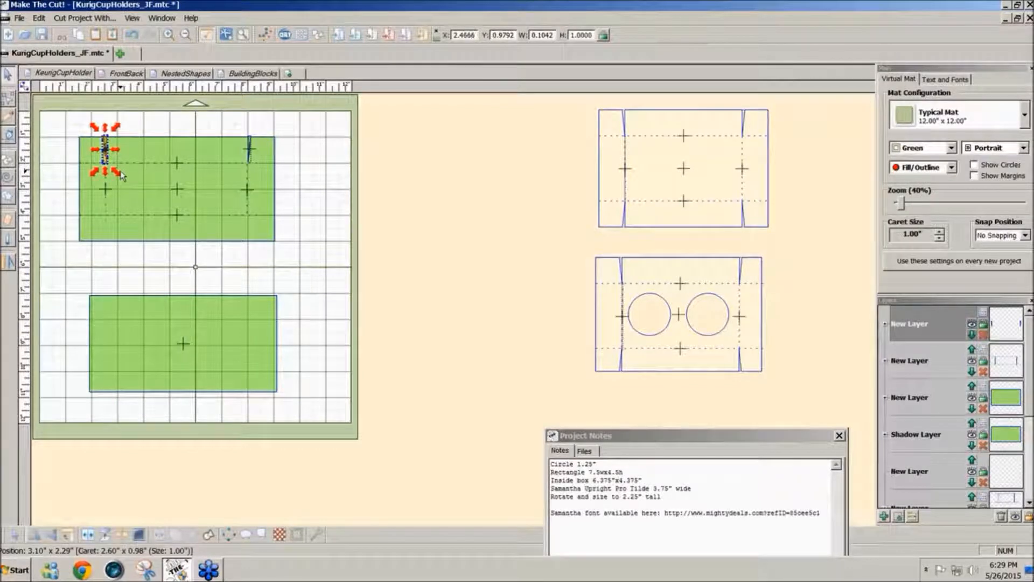
{"action": "left_click", "coordinate": [358, 165]}
{"action": "left_click", "coordinate": [124, 129]}
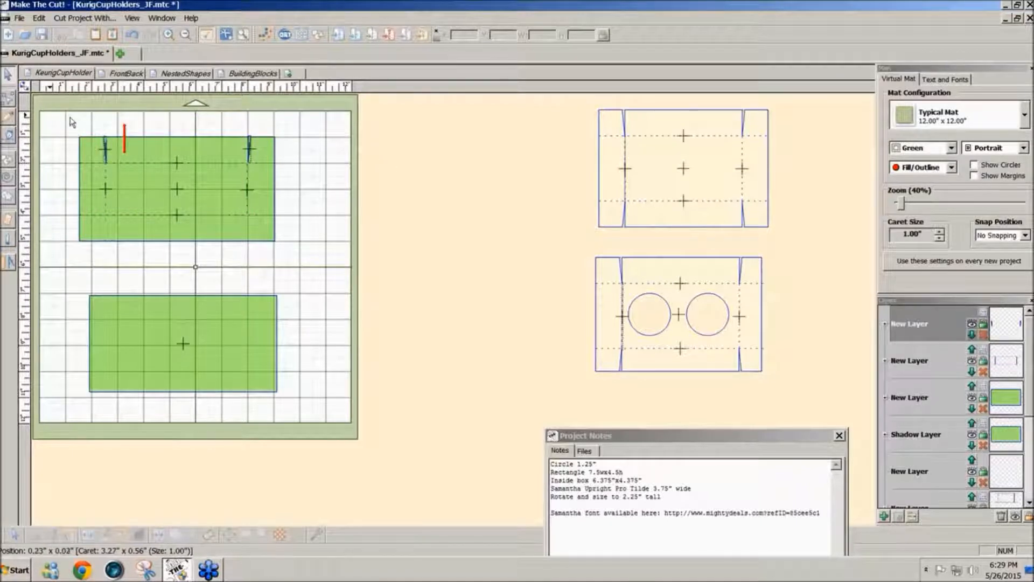
{"action": "left_click_drag", "start_coordinate": [98, 126], "coordinate": [116, 172]}
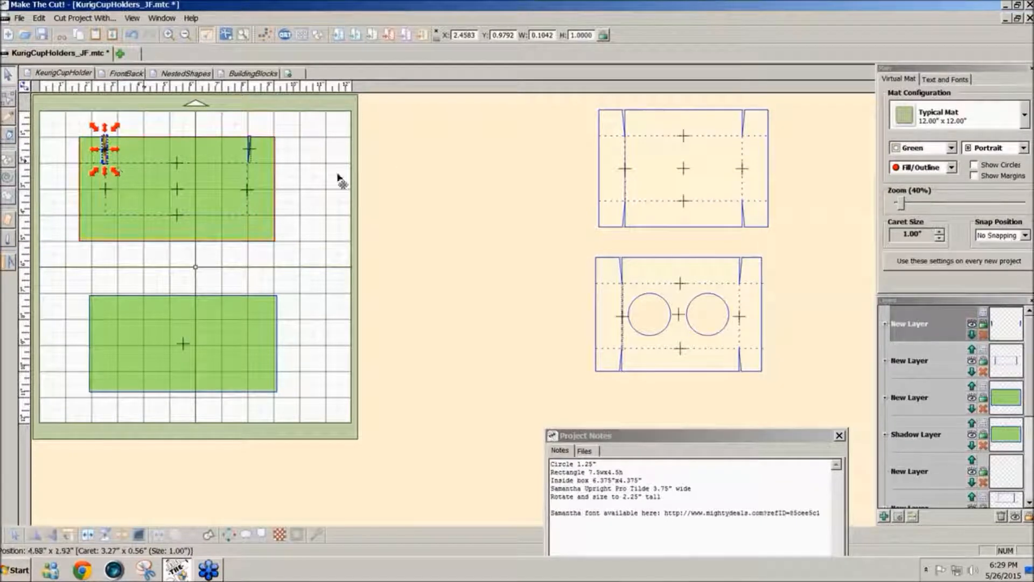
{"action": "left_click", "coordinate": [342, 181]}
{"action": "left_click_drag", "start_coordinate": [96, 121], "coordinate": [283, 173]}
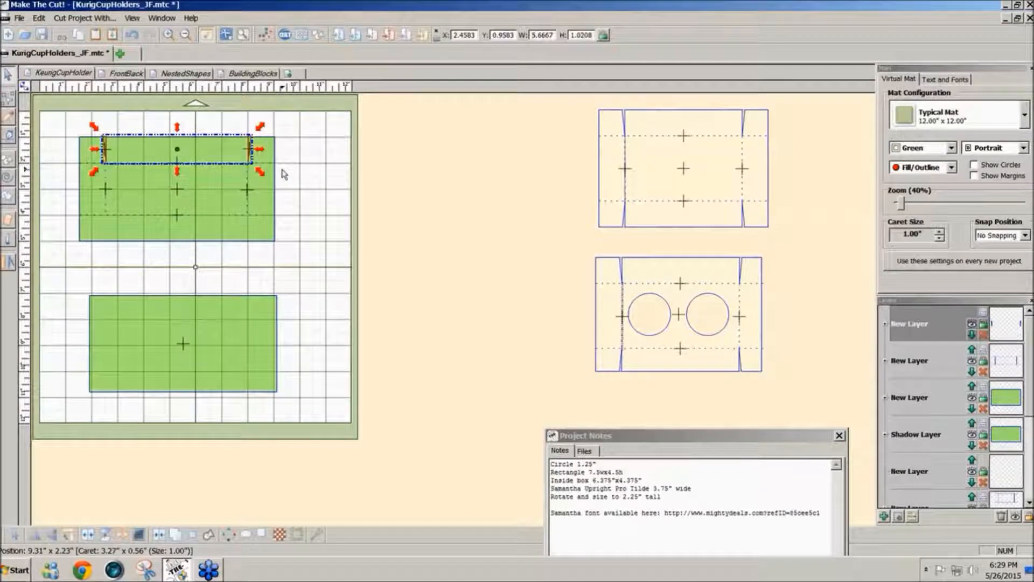
{"action": "left_click", "coordinate": [252, 160], "text": "shift"}
{"action": "left_click_drag", "start_coordinate": [263, 190], "coordinate": [515, 209]}
{"action": "key", "text": "Delete"}
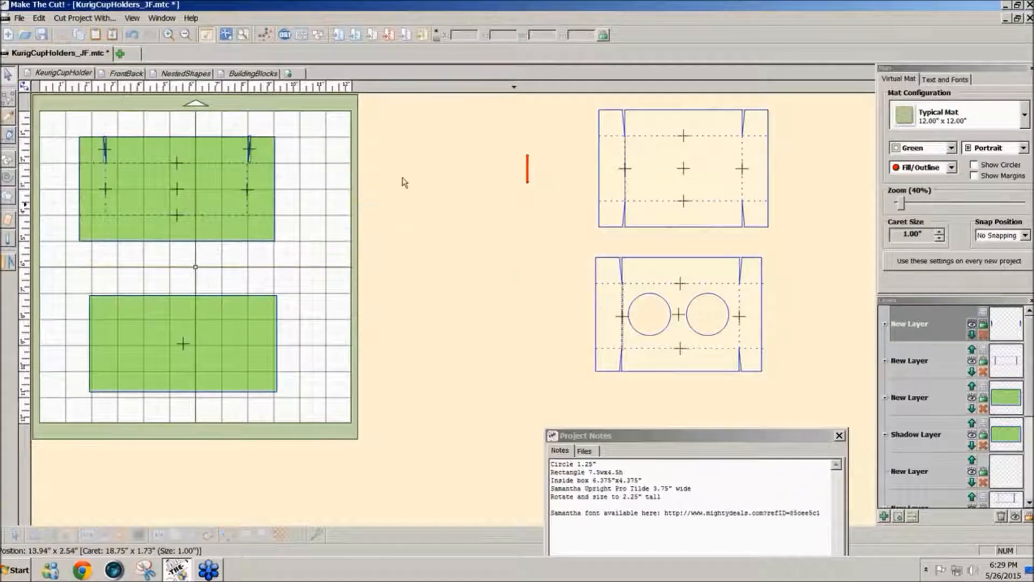
Hide the upper green rectangle's layer, then copy both narrow triangles straight down to its lower edge at about Y 4.09, flipped vertically
{"action": "left_click", "coordinate": [971, 397]}
{"action": "left_click_drag", "start_coordinate": [93, 125], "coordinate": [258, 170]}
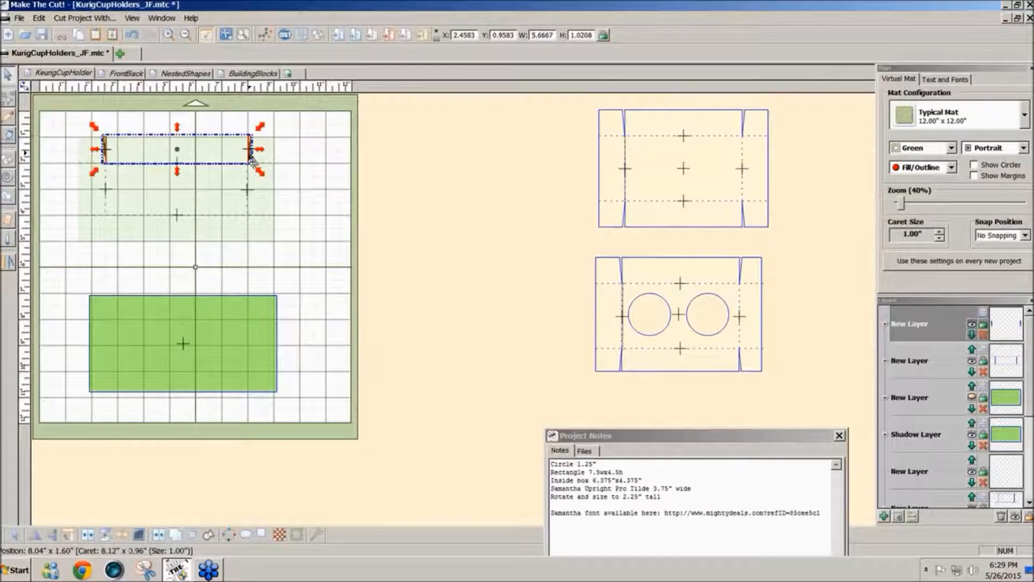
{"action": "key", "text": "Down"}
{"action": "key", "text": "Down"}
{"action": "key", "text": "Down"}
{"action": "key", "text": "Down"}
{"action": "key", "text": "Down"}
{"action": "key", "text": "Down"}
{"action": "key", "text": "Down"}
{"action": "key", "text": "Down"}
{"action": "key", "text": "Down"}
{"action": "key", "text": "Down"}
{"action": "key", "text": "Down"}
{"action": "key", "text": "Down"}
{"action": "key", "text": "Down"}
{"action": "key", "text": "Down"}
{"action": "key", "text": "Down"}
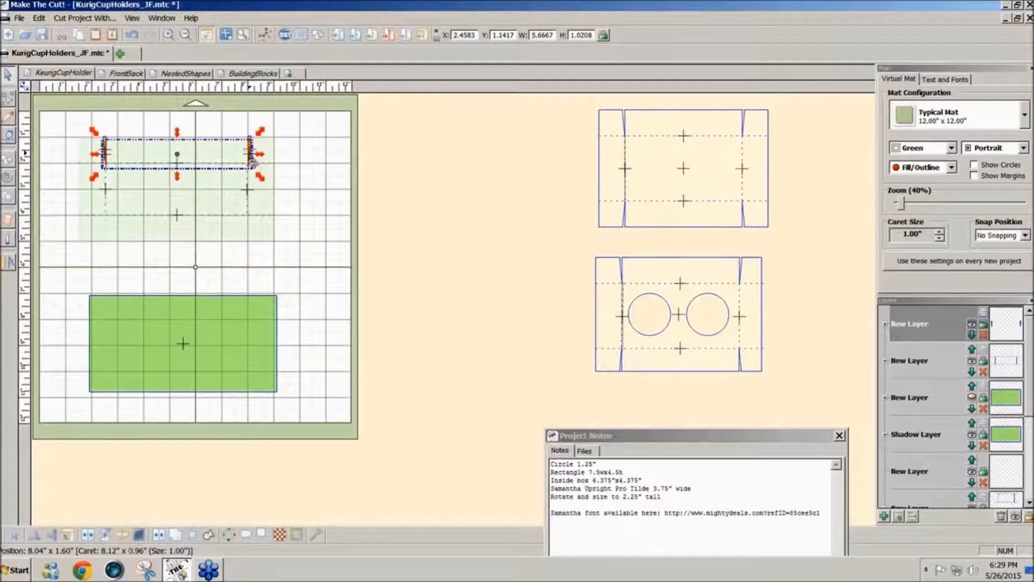
{"action": "key", "text": "Down"}
{"action": "key", "text": "Down"}
{"action": "key", "text": "Down"}
{"action": "key", "text": "Down"}
{"action": "key", "text": "Down"}
{"action": "key", "text": "Down"}
{"action": "key", "text": "Down"}
{"action": "key", "text": "Down"}
{"action": "key", "text": "Down"}
{"action": "key", "text": "Down"}
{"action": "key", "text": "Down"}
{"action": "key", "text": "Down"}
{"action": "key", "text": "Down"}
{"action": "key", "text": "Down"}
{"action": "key", "text": "Down"}
{"action": "key", "text": "Down"}
{"action": "key", "text": "Down"}
{"action": "key", "text": "Down"}
{"action": "key", "text": "Down"}
{"action": "key", "text": "Down"}
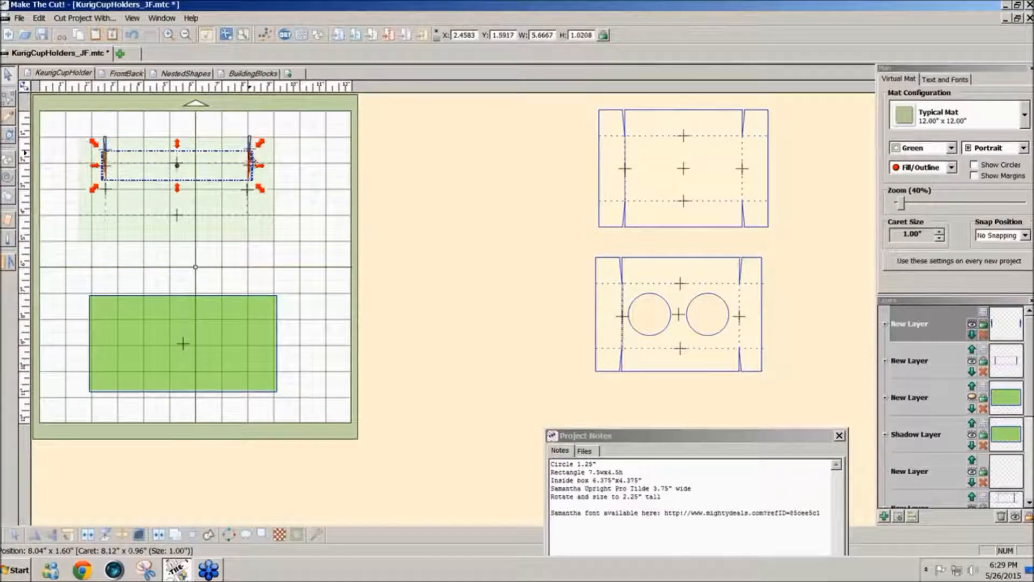
{"action": "key", "text": "Down"}
{"action": "key", "text": "Down"}
{"action": "key", "text": "Down"}
{"action": "key", "text": "Down"}
{"action": "key", "text": "Down"}
{"action": "key", "text": "Down"}
{"action": "key", "text": "Down"}
{"action": "key", "text": "Down"}
{"action": "key", "text": "Down"}
{"action": "key", "text": "Down"}
{"action": "key", "text": "Down"}
{"action": "key", "text": "Down"}
{"action": "key", "text": "Down"}
{"action": "key", "text": "Down"}
{"action": "key", "text": "Down"}
{"action": "key", "text": "Down"}
{"action": "key", "text": "Down"}
{"action": "key", "text": "Down"}
{"action": "key", "text": "Down"}
{"action": "key", "text": "Down"}
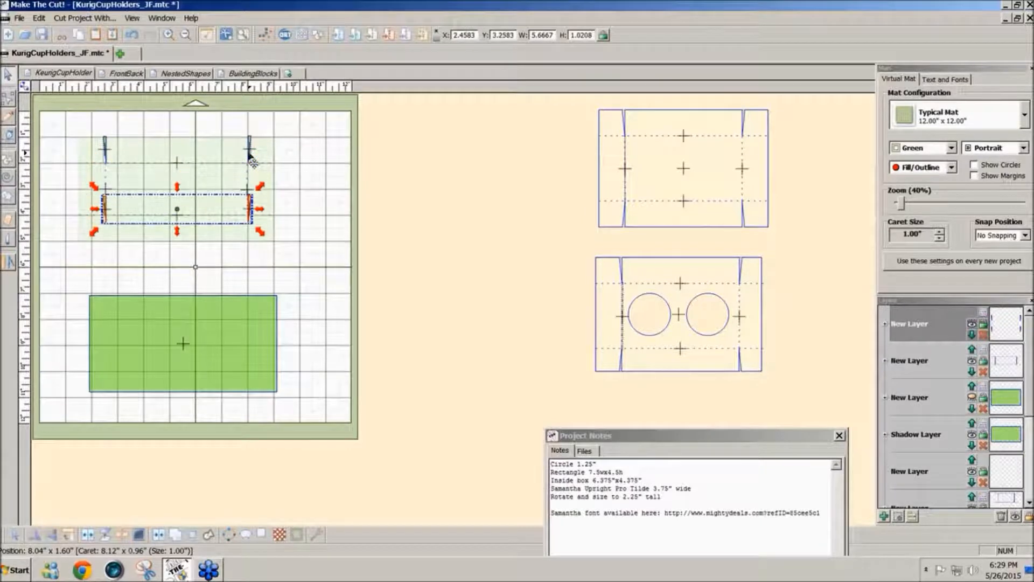
{"action": "key", "text": "Down"}
{"action": "key", "text": "Down"}
{"action": "key", "text": "Down"}
{"action": "key", "text": "Down"}
{"action": "key", "text": "Down"}
{"action": "key", "text": "Down"}
{"action": "key", "text": "Down"}
{"action": "key", "text": "Down"}
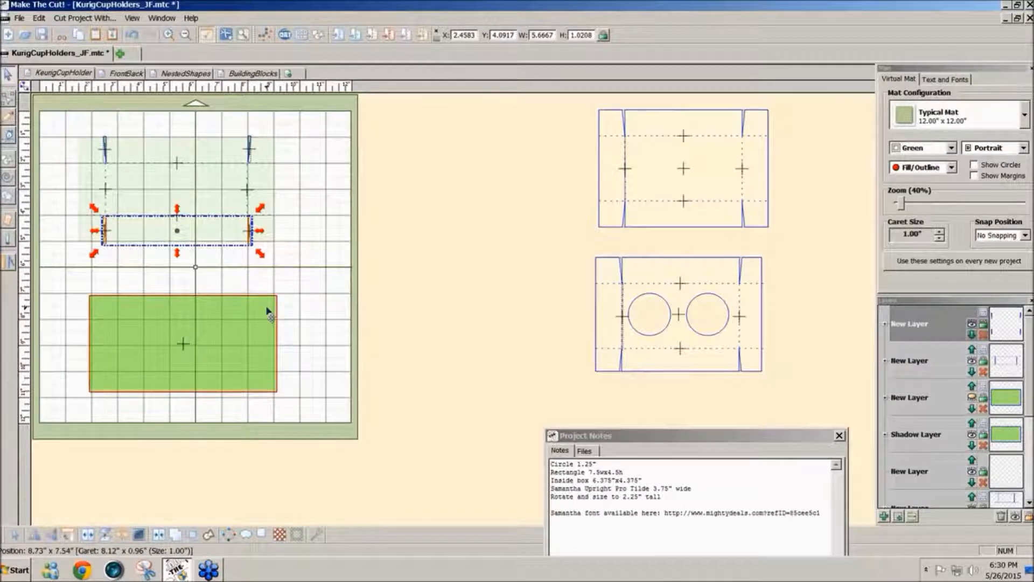
Nudge the lower pair of triangles up to about Y 4.06
{"action": "left_click", "coordinate": [293, 272]}
{"action": "left_click_drag", "start_coordinate": [273, 263], "coordinate": [86, 218]}
{"action": "key", "text": "Up"}
{"action": "key", "text": "Up"}
{"action": "key", "text": "Up"}
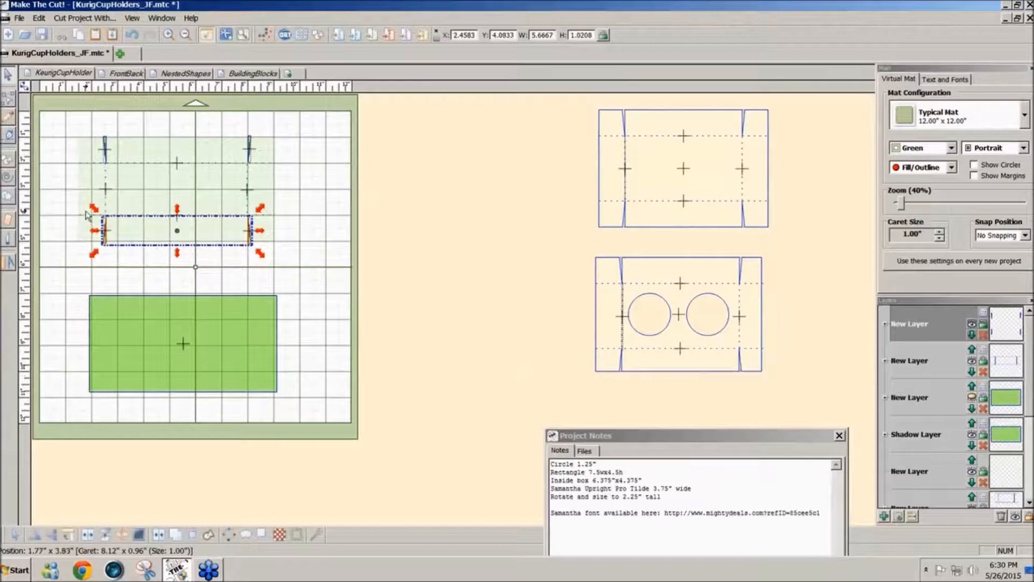
{"action": "left_click", "coordinate": [381, 277]}
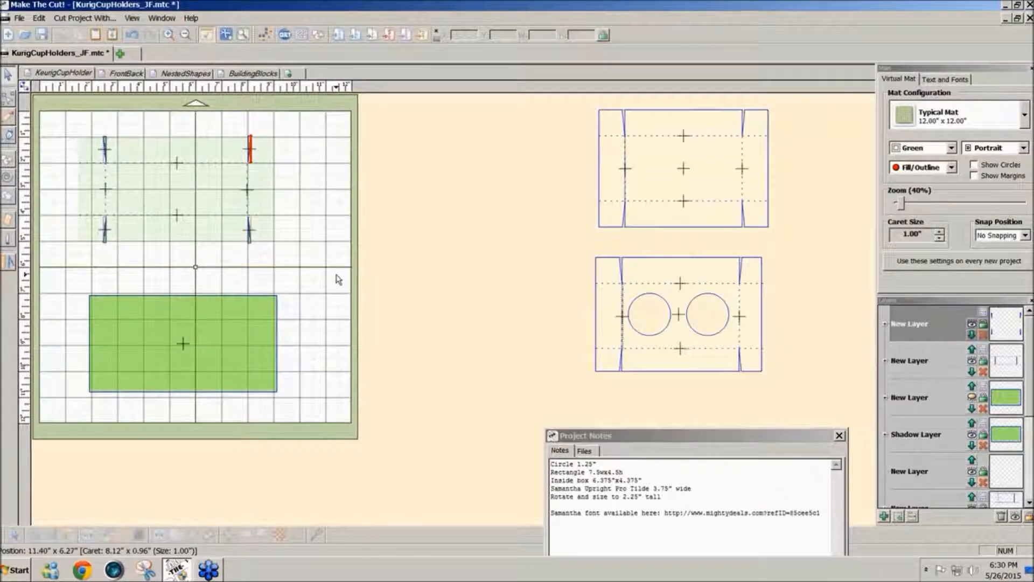
Nudge the upper and lower left triangles individually until both meet the left fold line at about X 2.425
{"action": "left_click", "coordinate": [105, 242]}
{"action": "left_click", "coordinate": [105, 242]}
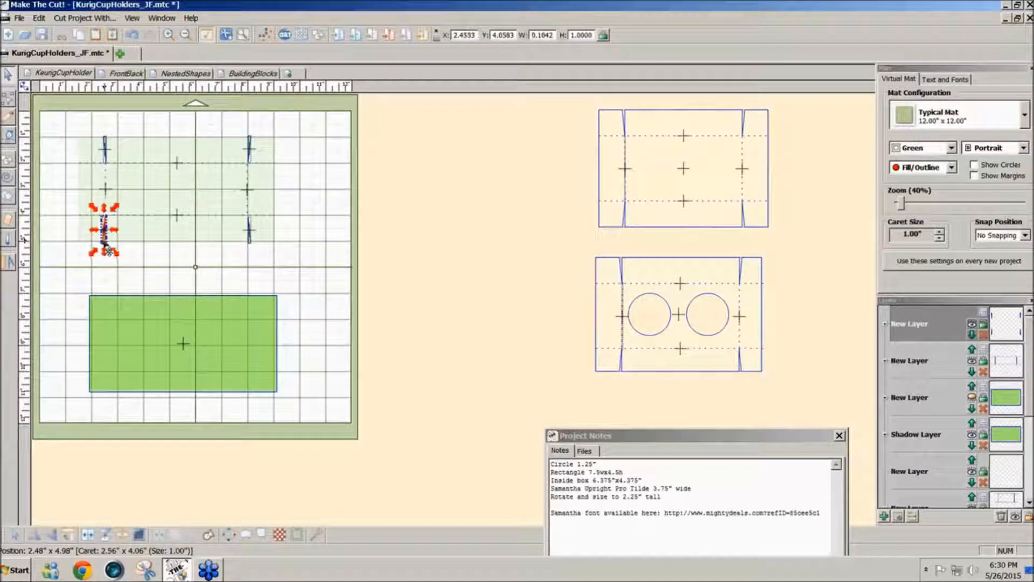
{"action": "left_click", "coordinate": [126, 263]}
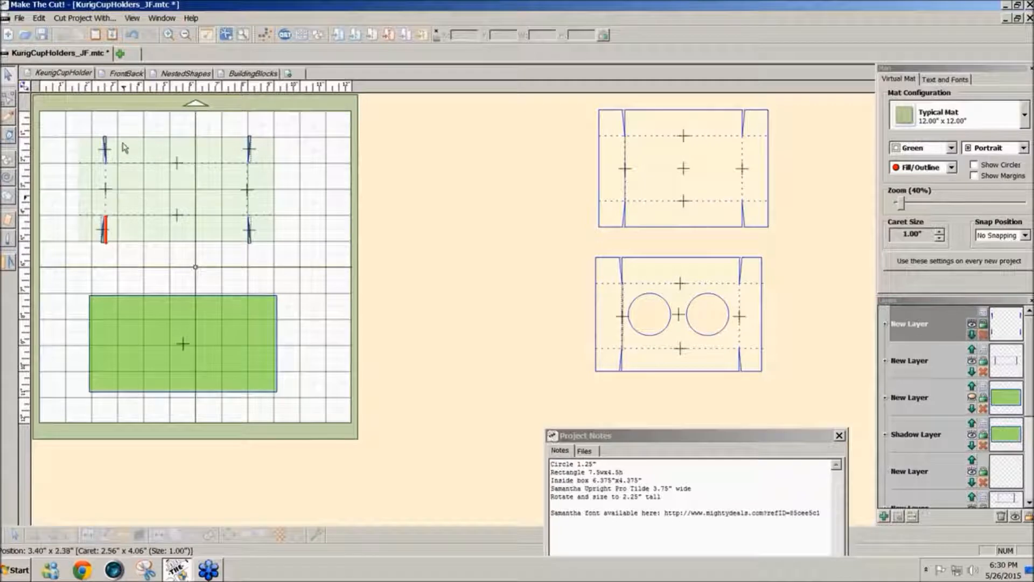
{"action": "left_click", "coordinate": [106, 147]}
{"action": "key", "text": "Left"}
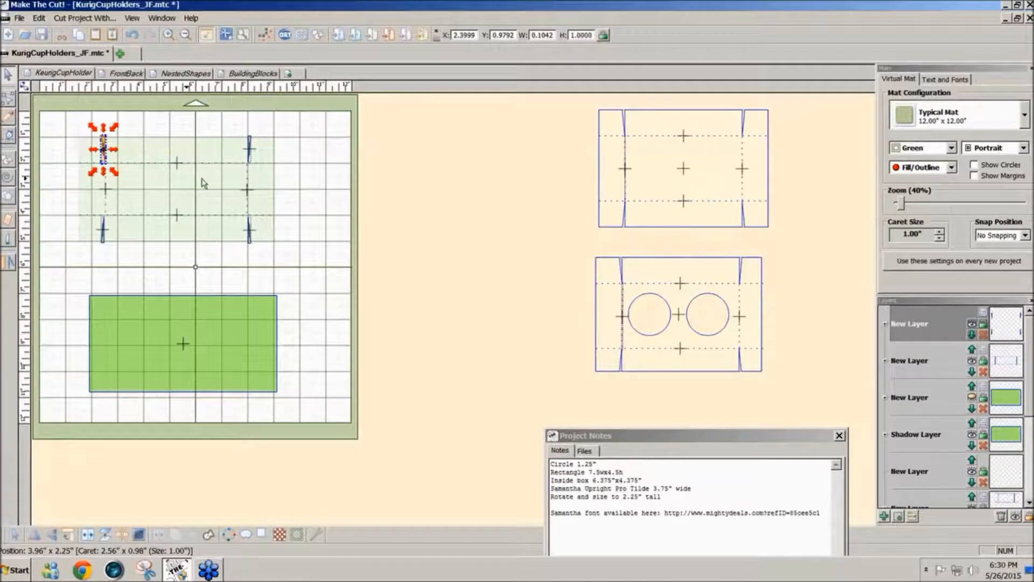
{"action": "left_click", "coordinate": [435, 261]}
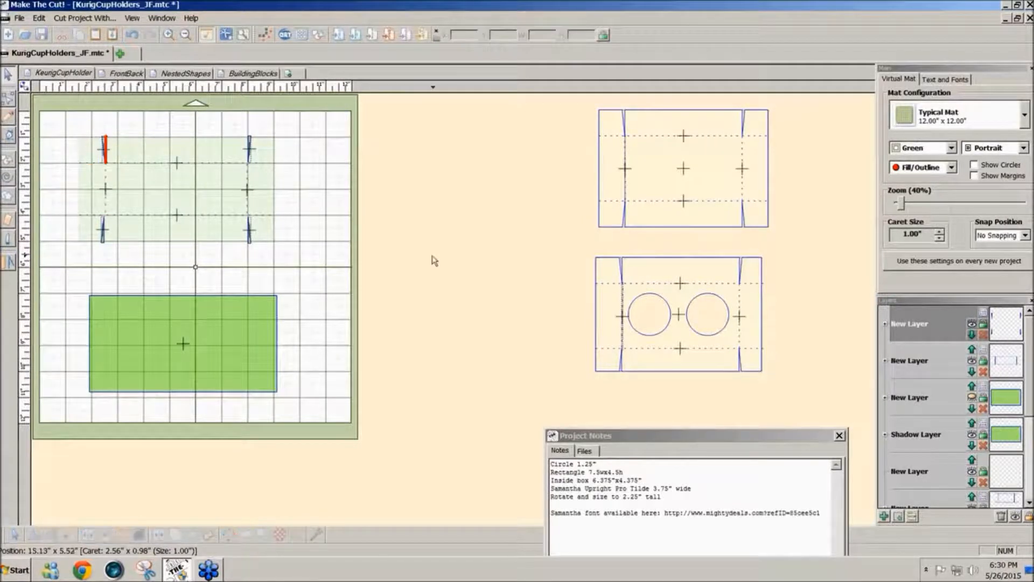
{"action": "left_click", "coordinate": [102, 243]}
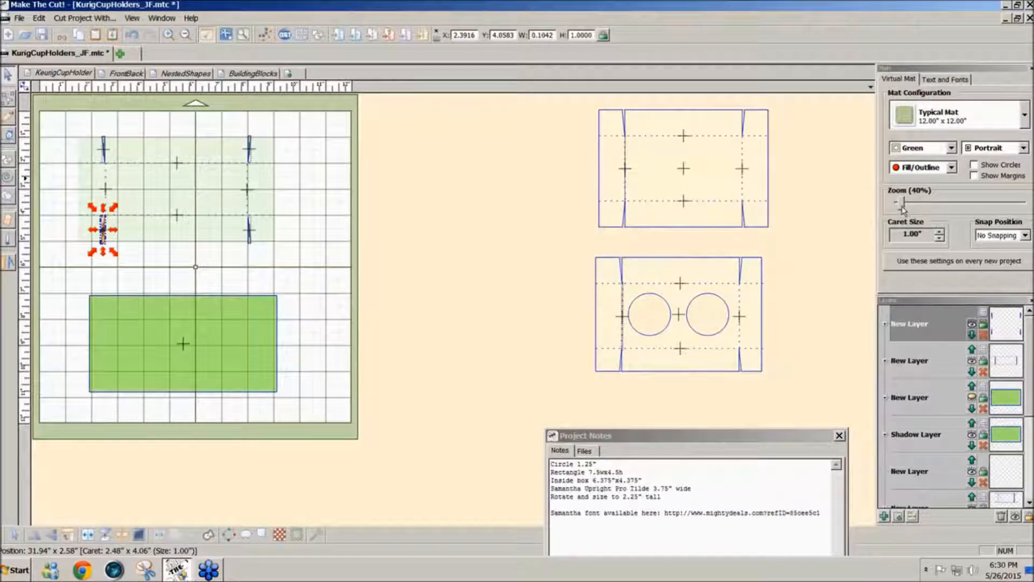
{"action": "left_click_drag", "start_coordinate": [902, 206], "coordinate": [910, 210]}
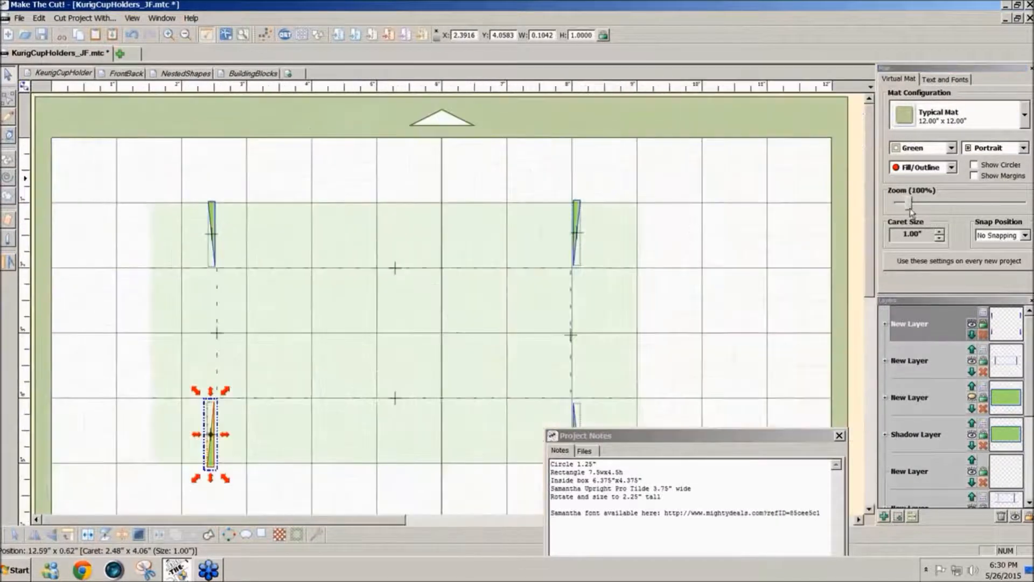
{"action": "left_click", "coordinate": [215, 233]}
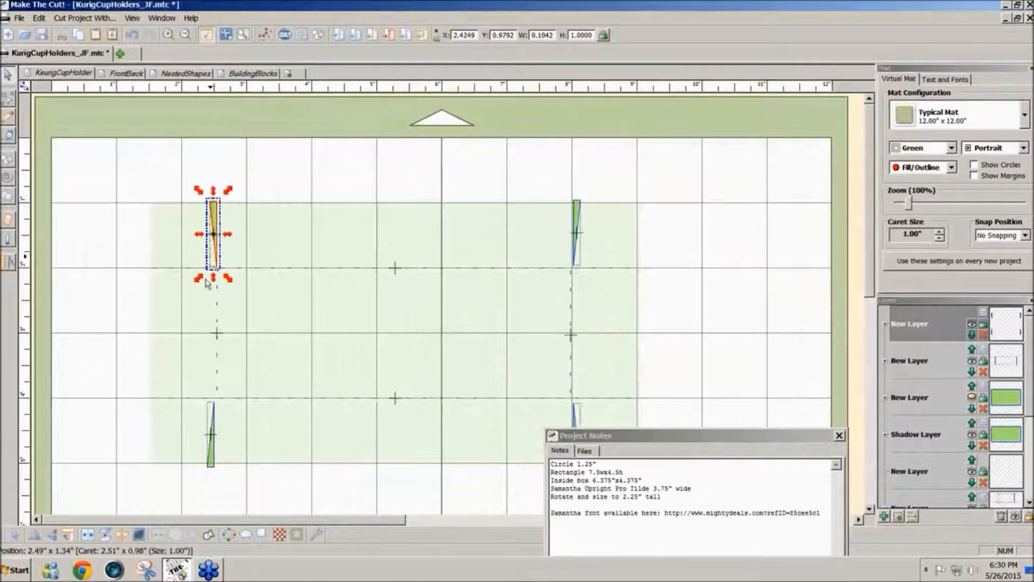
{"action": "left_click", "coordinate": [212, 459]}
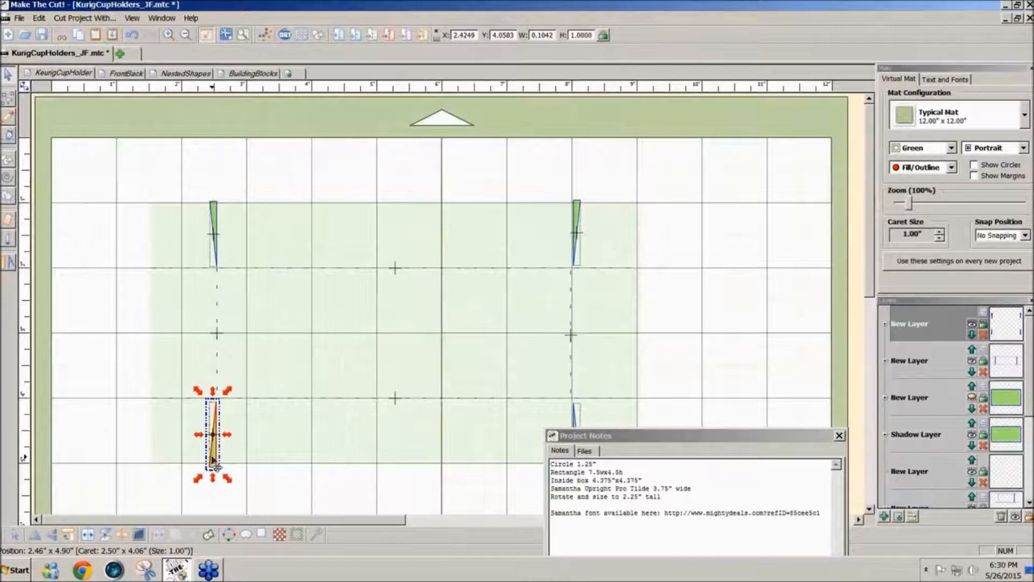
Nudge the upper and lower right triangles left onto the right fold line at about X 7.996
{"action": "left_click", "coordinate": [577, 243]}
{"action": "key", "text": "Left"}
{"action": "key", "text": "Left"}
{"action": "key", "text": "Left"}
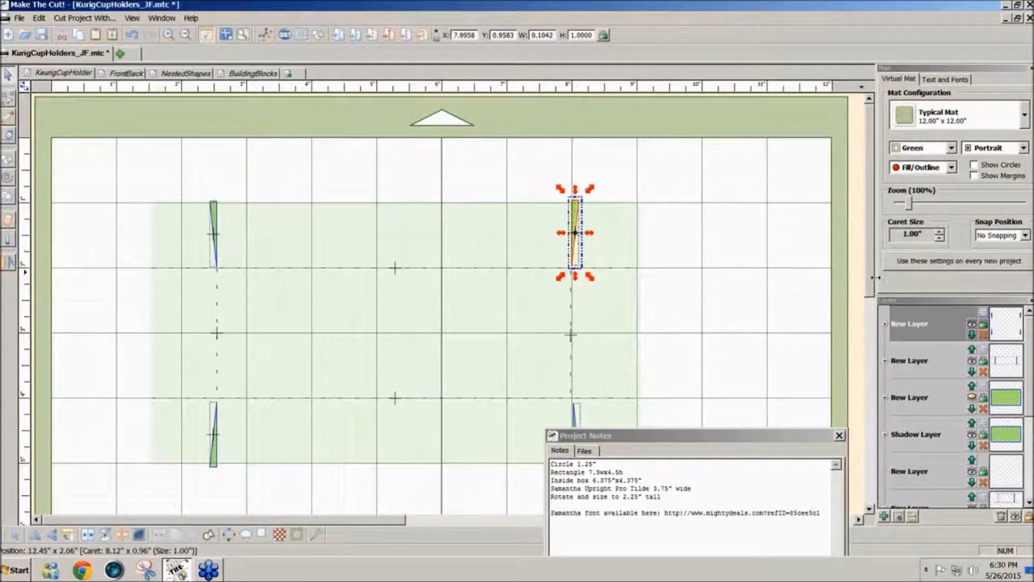
{"action": "left_click_drag", "start_coordinate": [870, 286], "coordinate": [870, 327]}
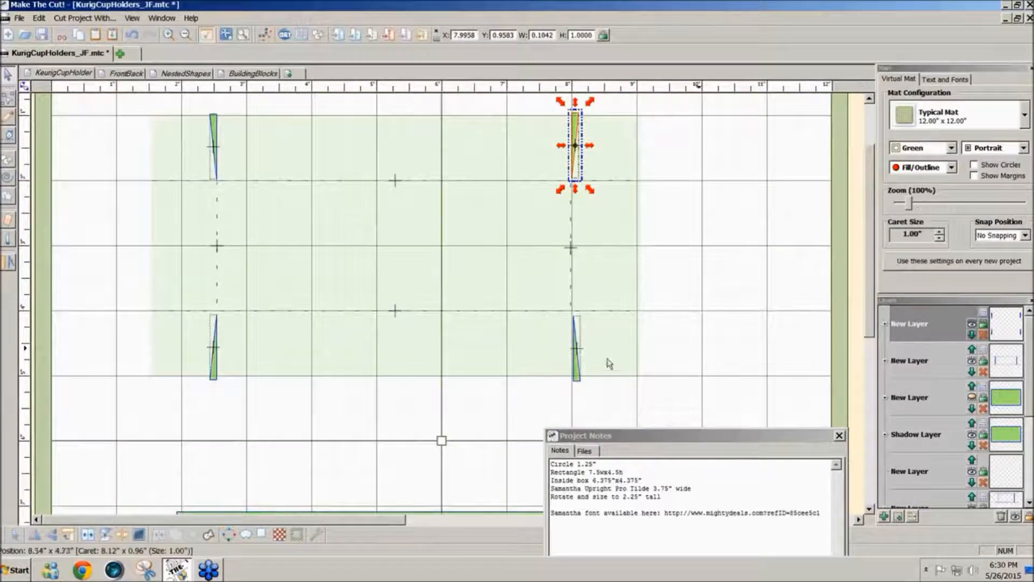
{"action": "left_click", "coordinate": [577, 380]}
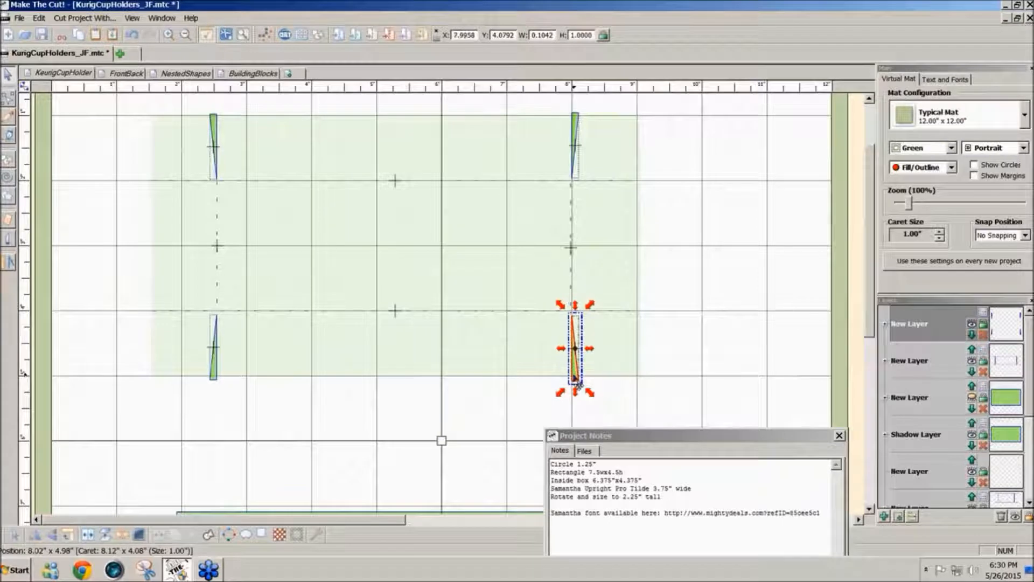
Raise the lower right triangle to about X 7.987, Y 4.01 and the lower left one to about X 2.433, Y 4.02
{"action": "key", "text": "Up"}
{"action": "key", "text": "Up"}
{"action": "key", "text": "Up"}
{"action": "key", "text": "Up"}
{"action": "key", "text": "Up"}
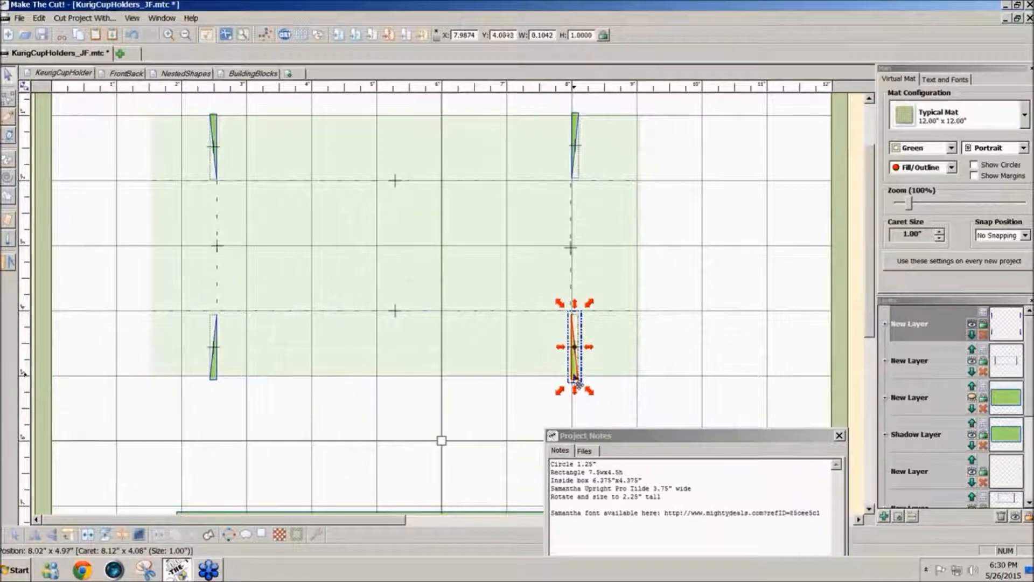
{"action": "key", "text": "Up"}
{"action": "key", "text": "Up"}
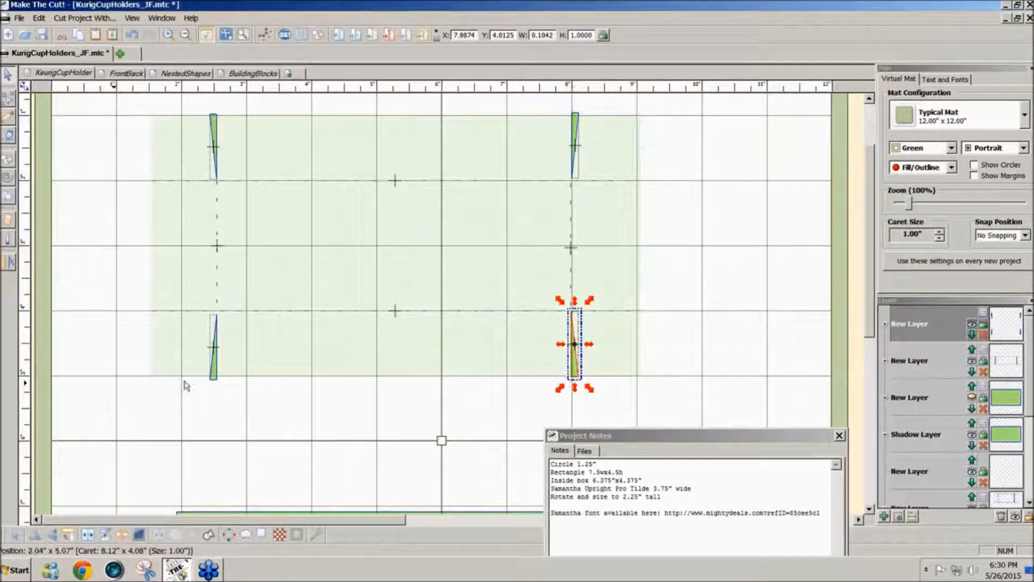
{"action": "left_click", "coordinate": [213, 379]}
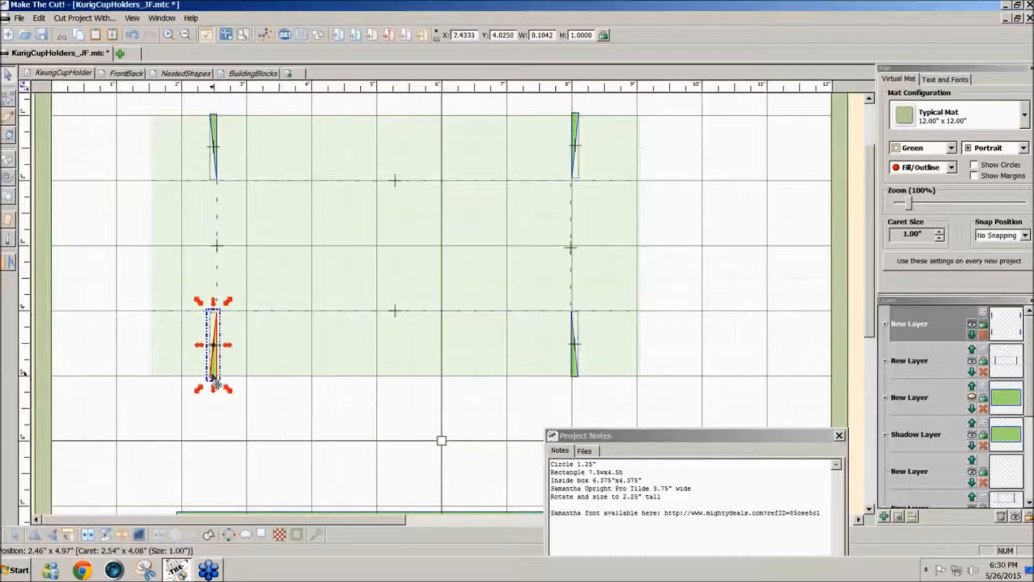
Show the upper green rectangle's layer again and cut the four triangles out of the rectangle with a B-A Difference Boolean Join
{"action": "left_click", "coordinate": [577, 372], "text": "shift"}
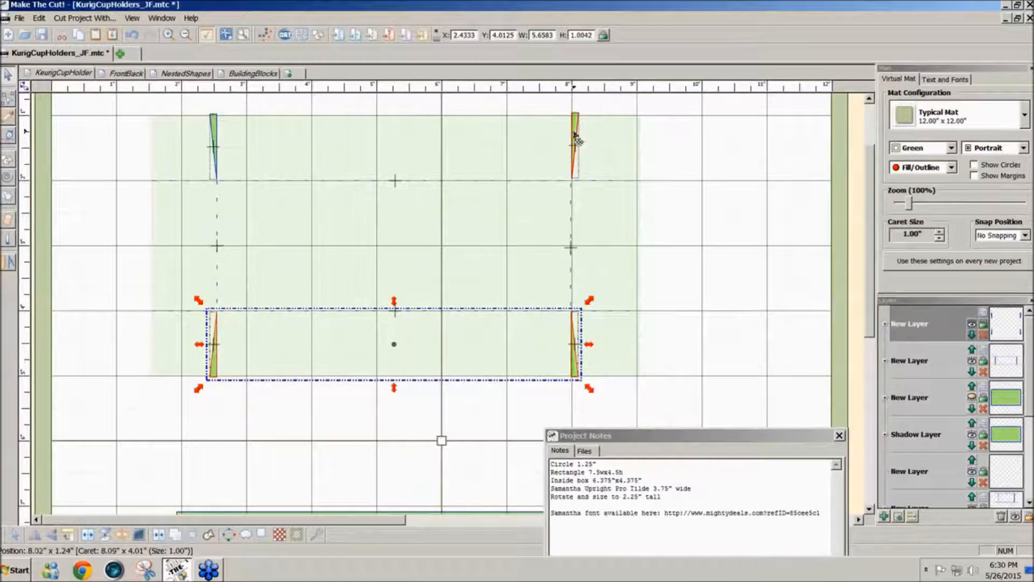
{"action": "left_click", "coordinate": [574, 137], "text": "shift"}
{"action": "left_click", "coordinate": [212, 152], "text": "shift"}
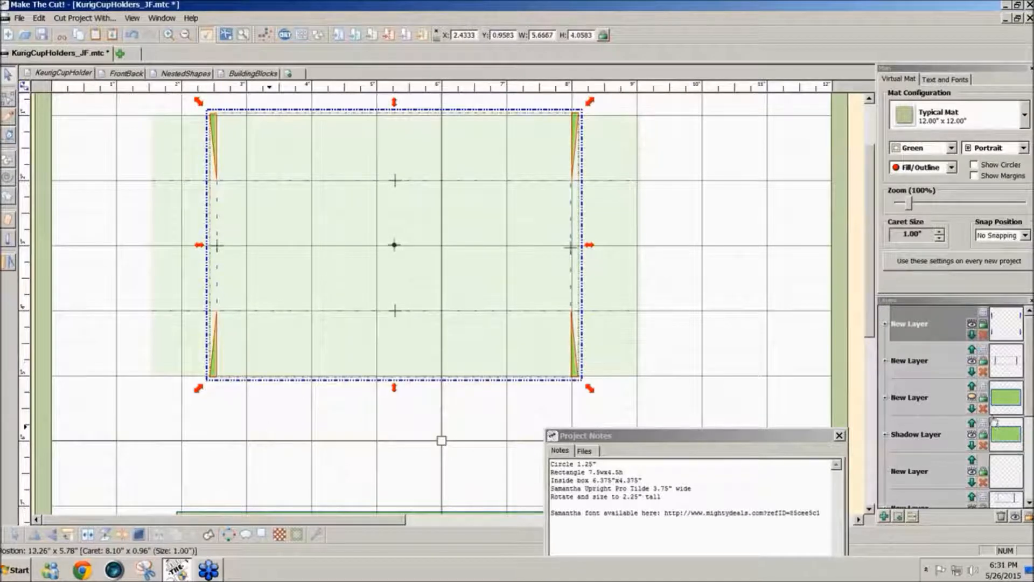
{"action": "left_click", "coordinate": [972, 398]}
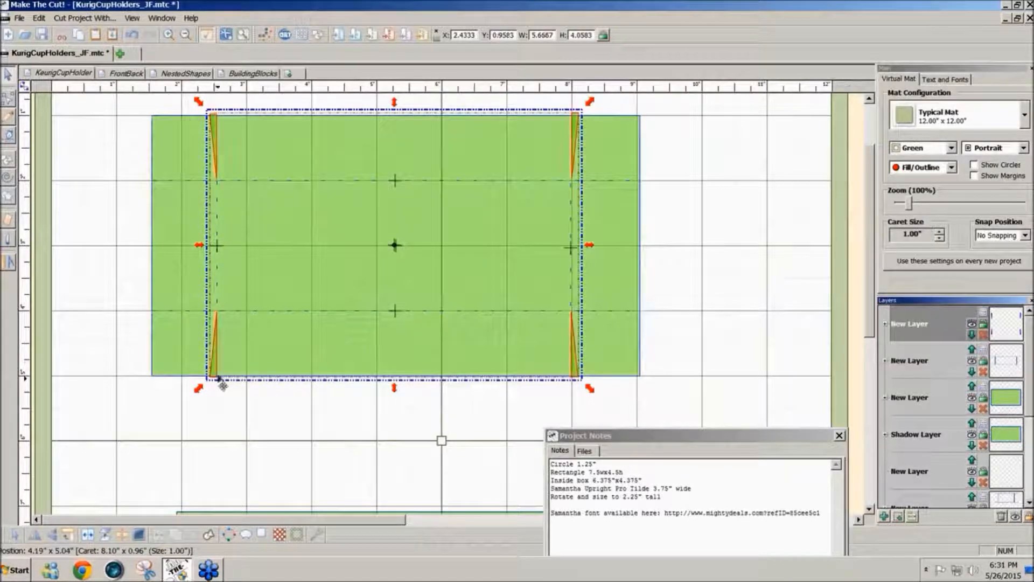
{"action": "left_click", "coordinate": [167, 365]}
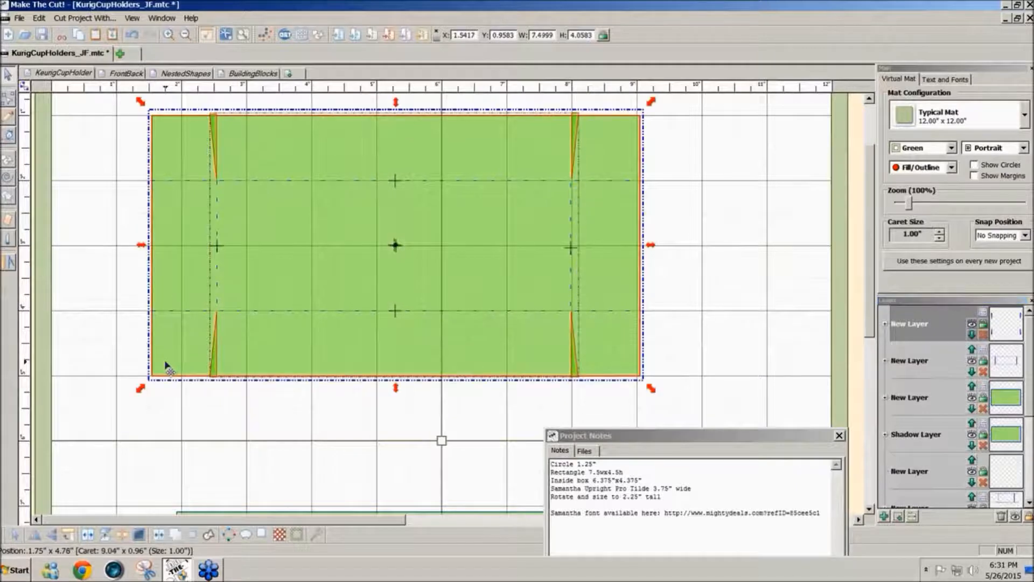
{"action": "left_click", "coordinate": [193, 534]}
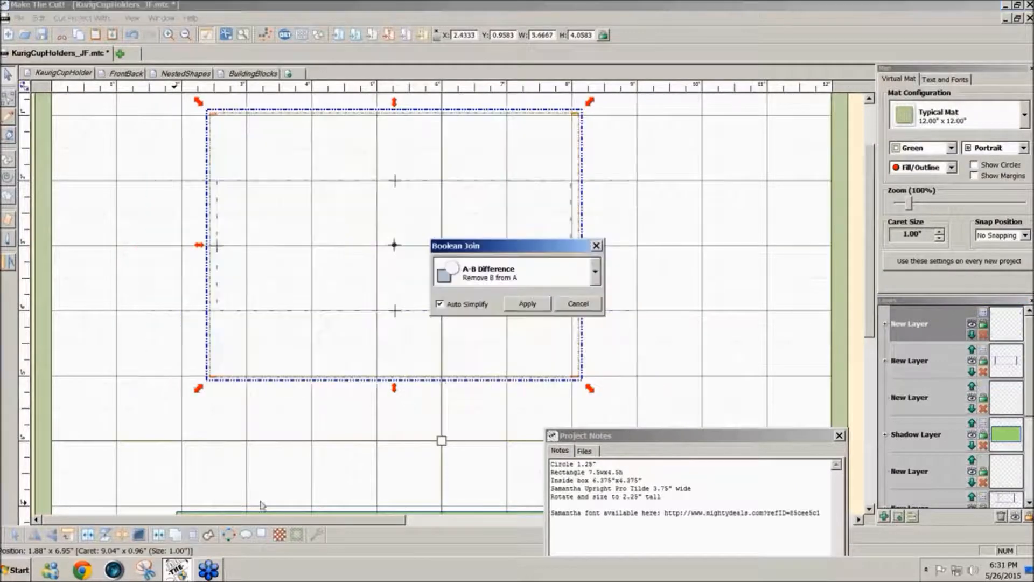
{"action": "left_click", "coordinate": [594, 272]}
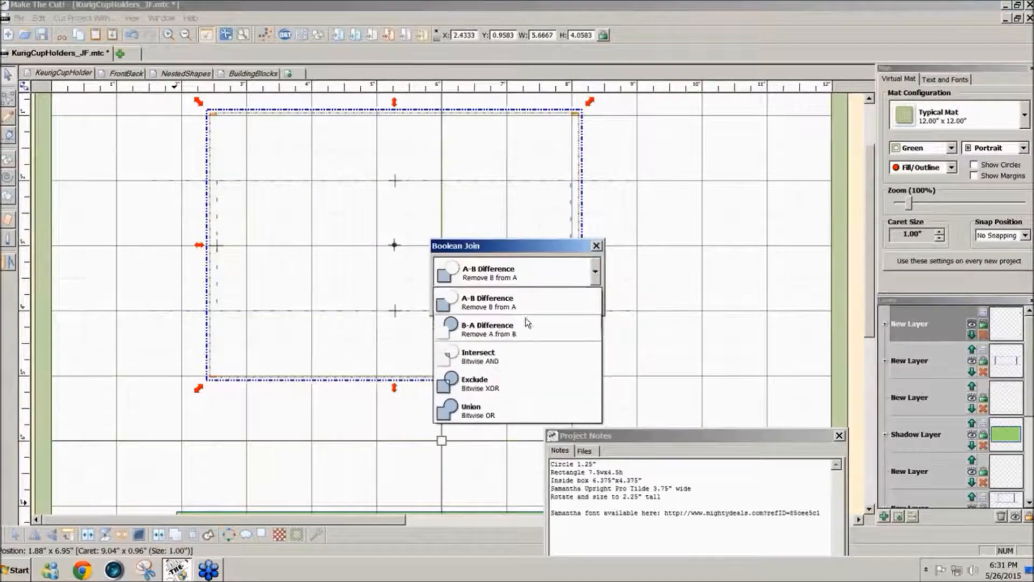
{"action": "left_click", "coordinate": [522, 329]}
{"action": "left_click", "coordinate": [525, 304]}
{"action": "left_click", "coordinate": [703, 300]}
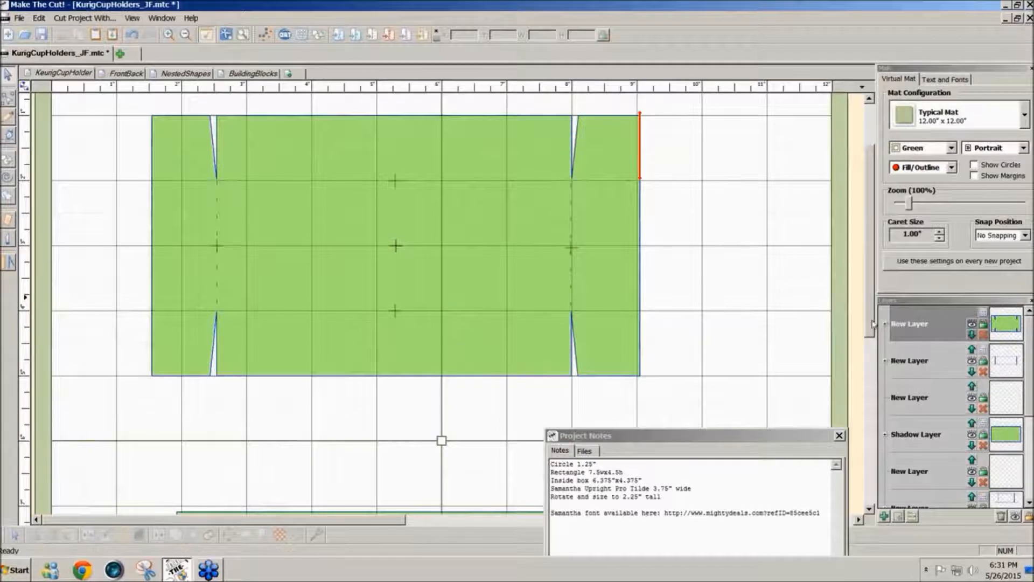
Move the dashed fold-line layer above the layer of the notched green piece
{"action": "left_click_drag", "start_coordinate": [871, 325], "coordinate": [857, 409]}
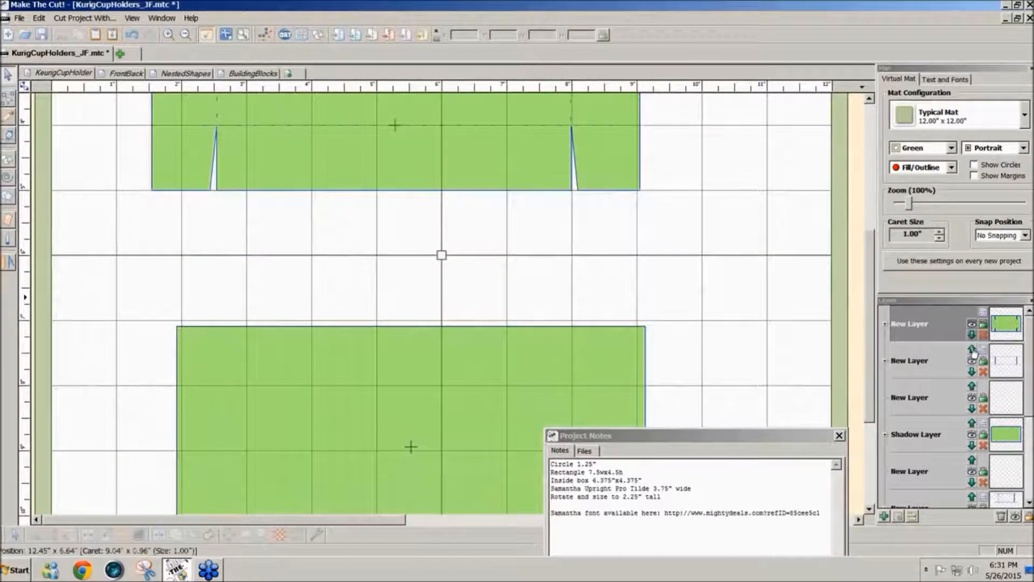
{"action": "left_click", "coordinate": [972, 350]}
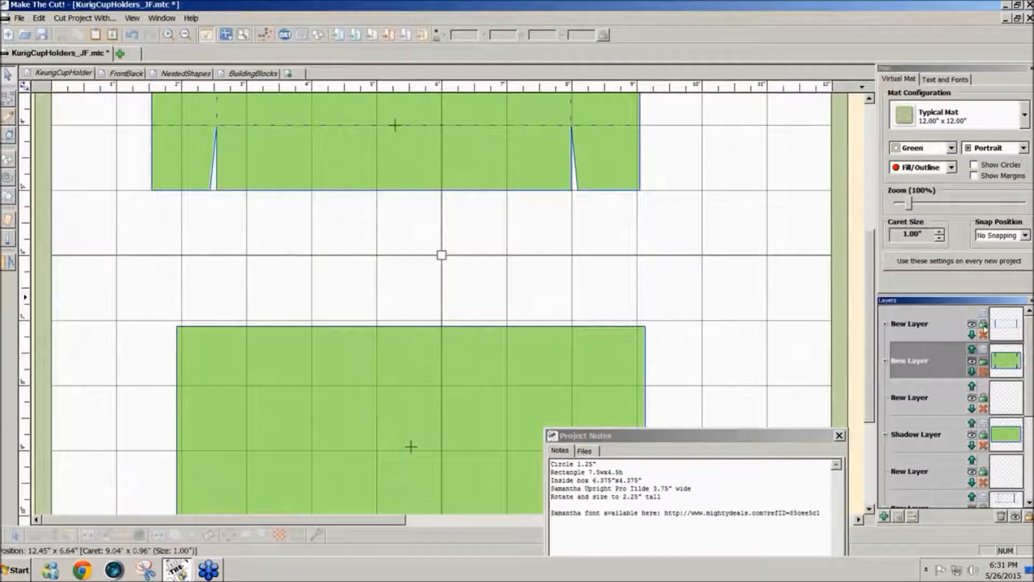
{"action": "left_click_drag", "start_coordinate": [871, 374], "coordinate": [881, 334]}
{"action": "left_click_drag", "start_coordinate": [910, 206], "coordinate": [903, 209]}
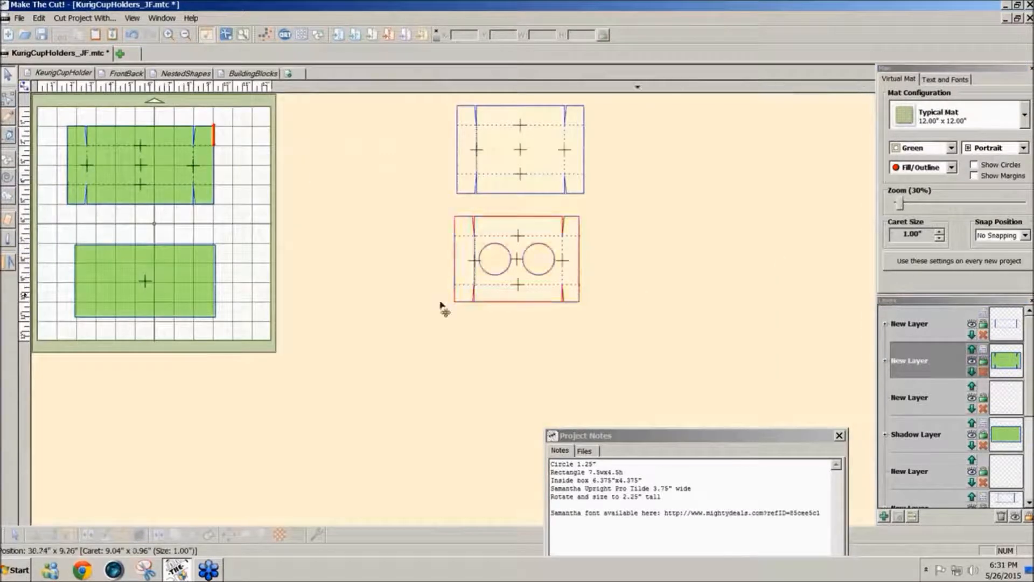
Move the lower plain rectangle off to the mat's right edge and copy the notched piece with its fold lines to about X 1.486, Y 5.806
{"action": "left_click", "coordinate": [153, 284]}
{"action": "left_click_drag", "start_coordinate": [55, 232], "coordinate": [362, 307]}
{"action": "left_click_drag", "start_coordinate": [54, 112], "coordinate": [252, 230]}
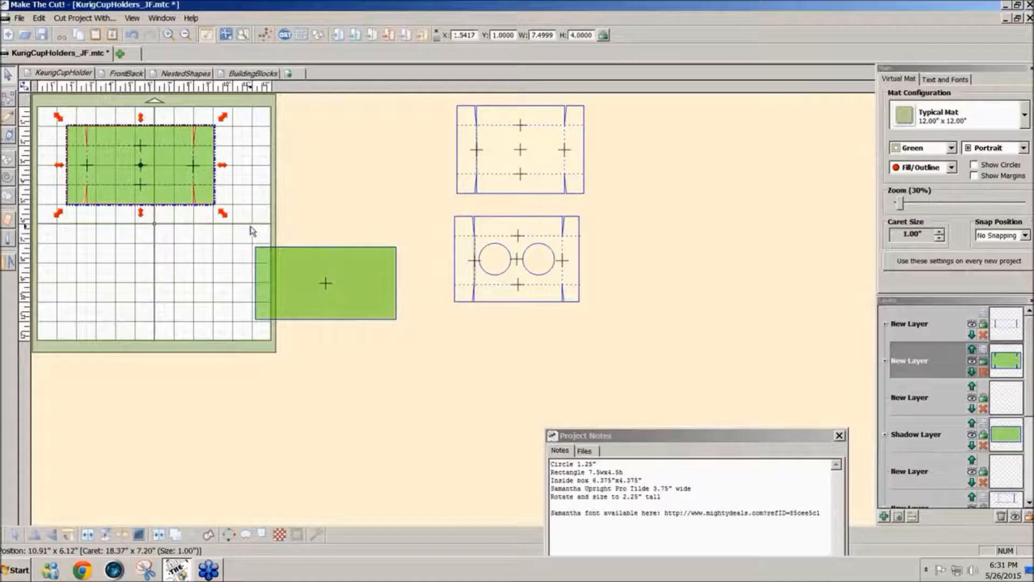
{"action": "left_click_drag", "start_coordinate": [167, 178], "coordinate": [169, 267]}
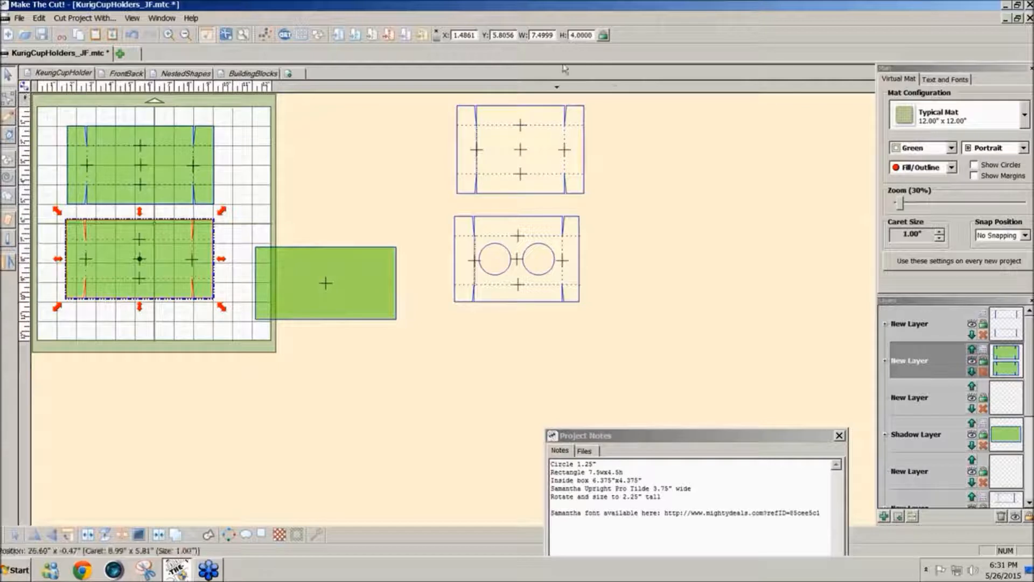
Delete the plain green rectangle at the mat's right edge
{"action": "left_click", "coordinate": [315, 284]}
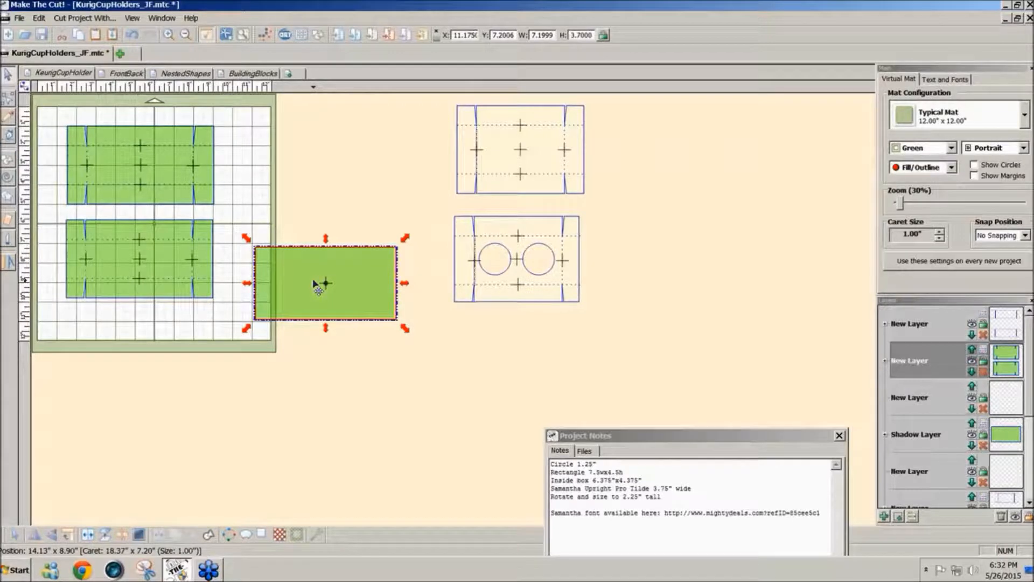
{"action": "key", "text": "Delete"}
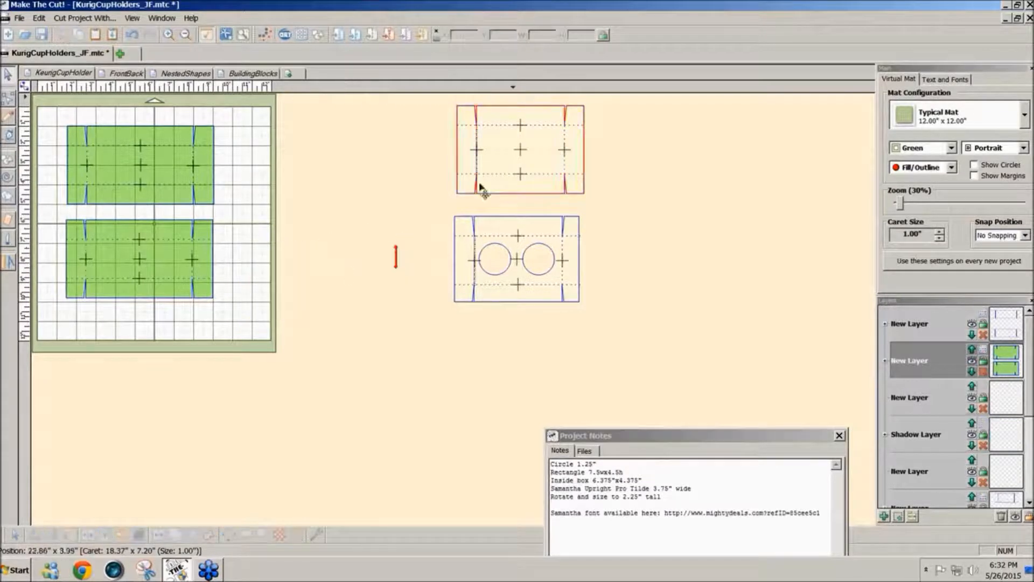
Scale the lower notched piece with its fold lines proportionally to a width of 7.2 and move it to about X 1.708, Y 5.833
{"action": "left_click_drag", "start_coordinate": [56, 216], "coordinate": [329, 358]}
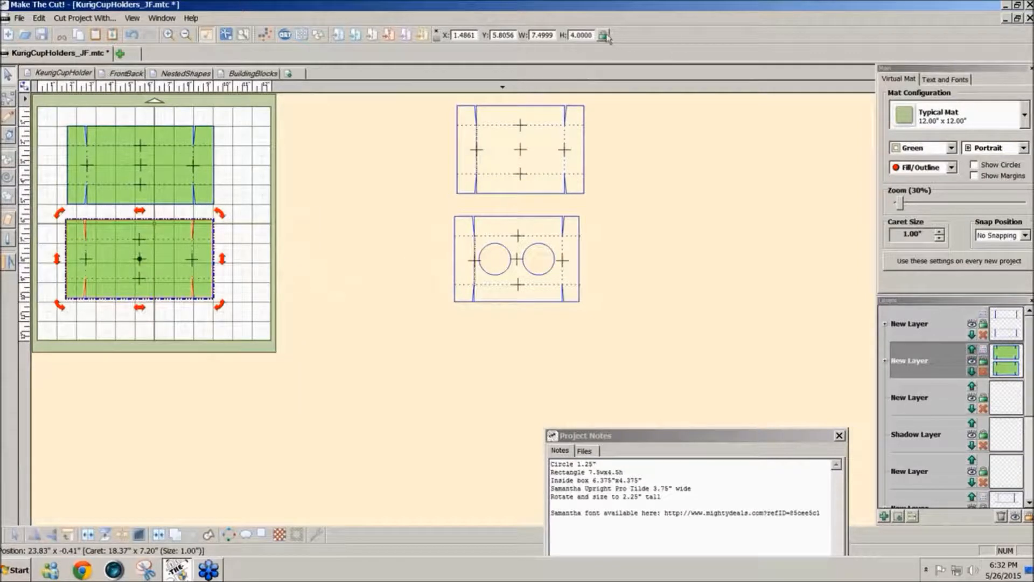
{"action": "left_click_drag", "start_coordinate": [554, 35], "coordinate": [493, 35]}
{"action": "type", "text": "7.2"}
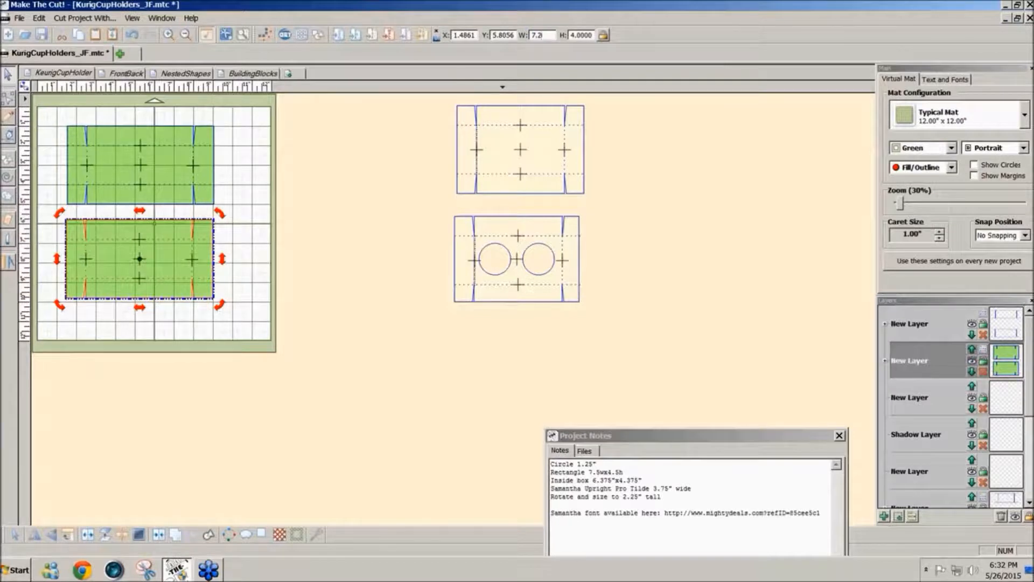
{"action": "key", "text": "Return"}
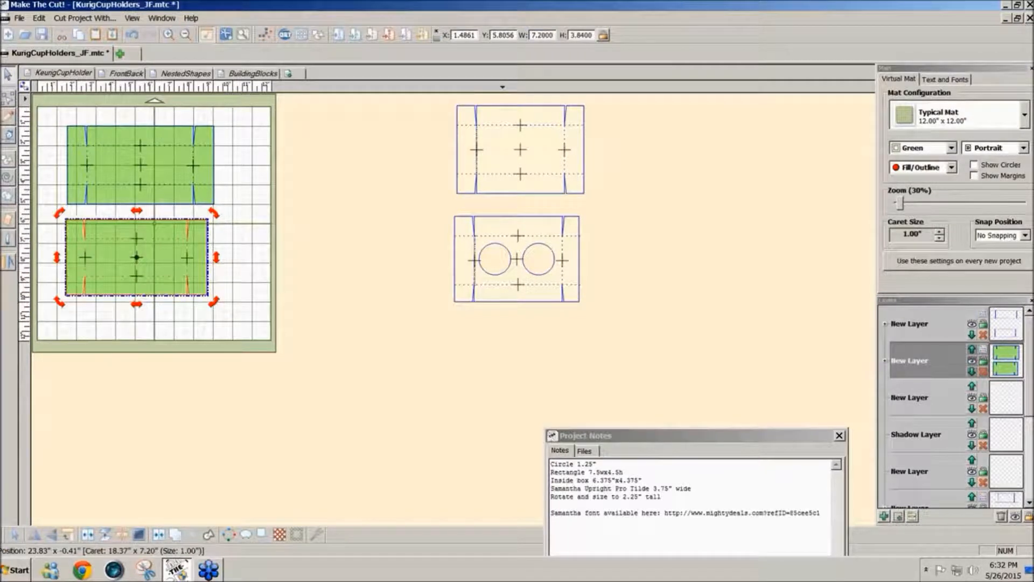
{"action": "left_click_drag", "start_coordinate": [243, 304], "coordinate": [39, 214]}
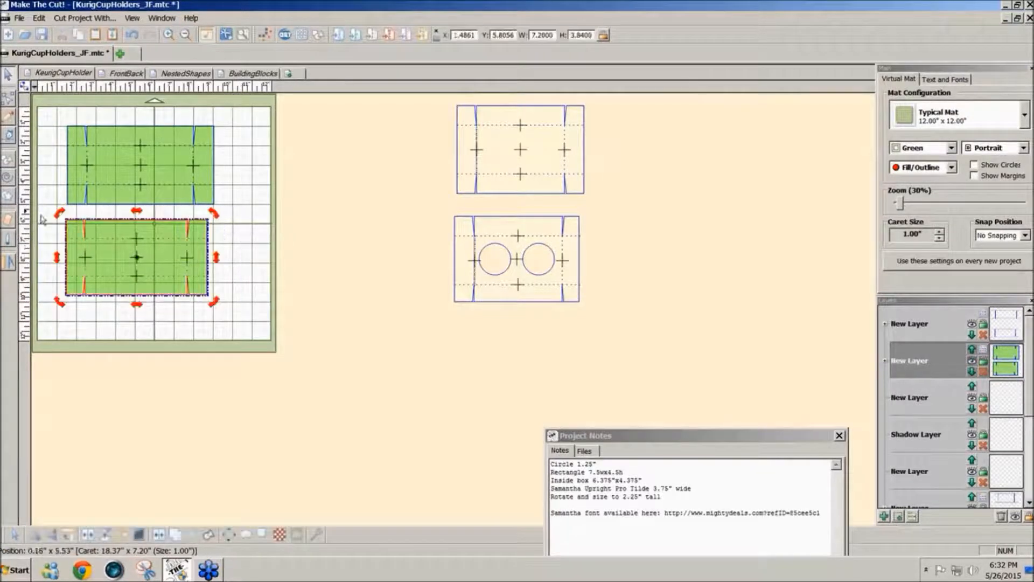
{"action": "left_click_drag", "start_coordinate": [116, 254], "coordinate": [121, 255]}
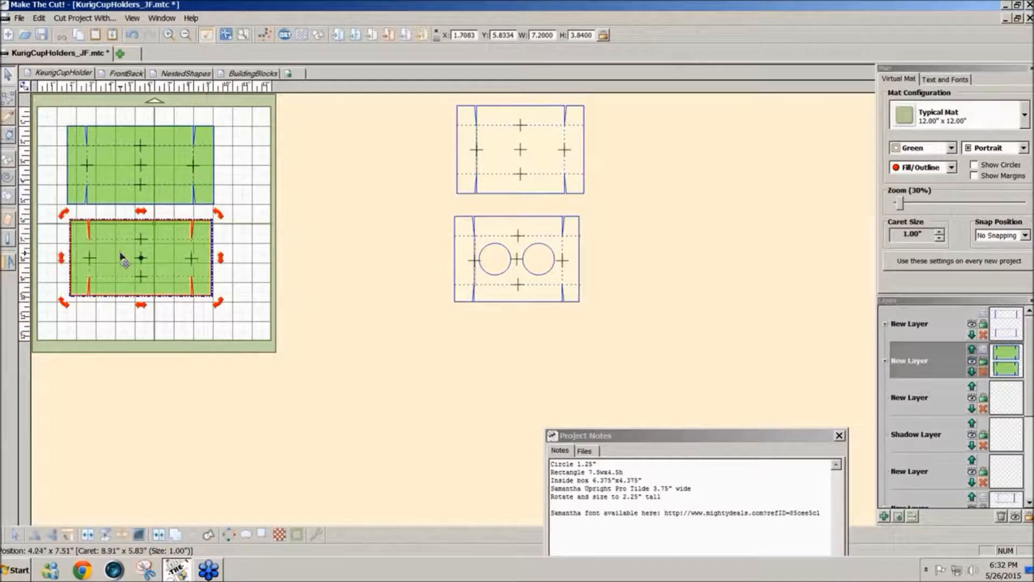
{"action": "left_click", "coordinate": [279, 246]}
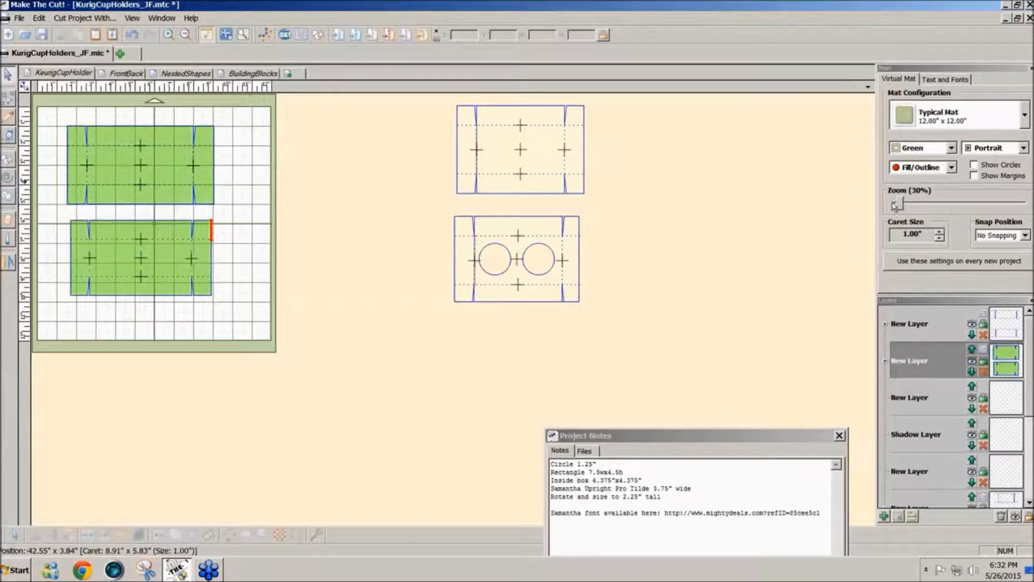
Add a generic circle from the basic shapes and set its height to 1.25 with proportions locked
{"action": "left_click_drag", "start_coordinate": [899, 209], "coordinate": [902, 208]}
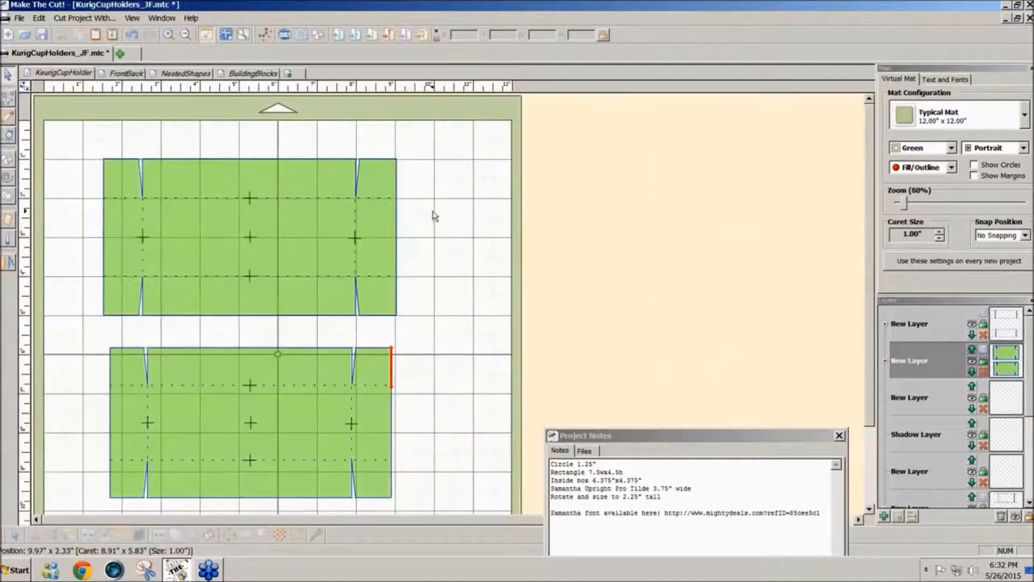
{"action": "left_click", "coordinate": [318, 35]}
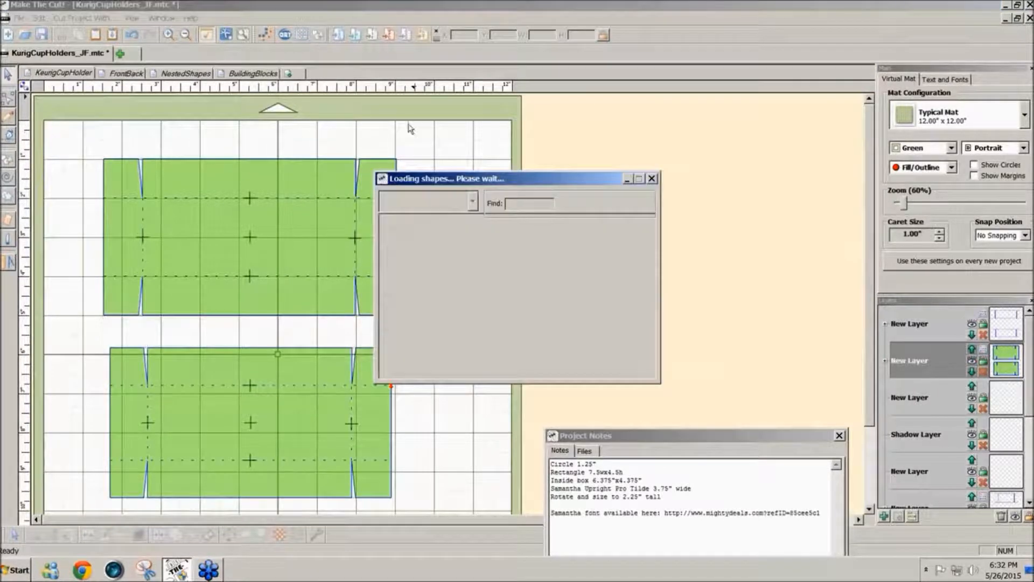
{"action": "type", "text": "ci"}
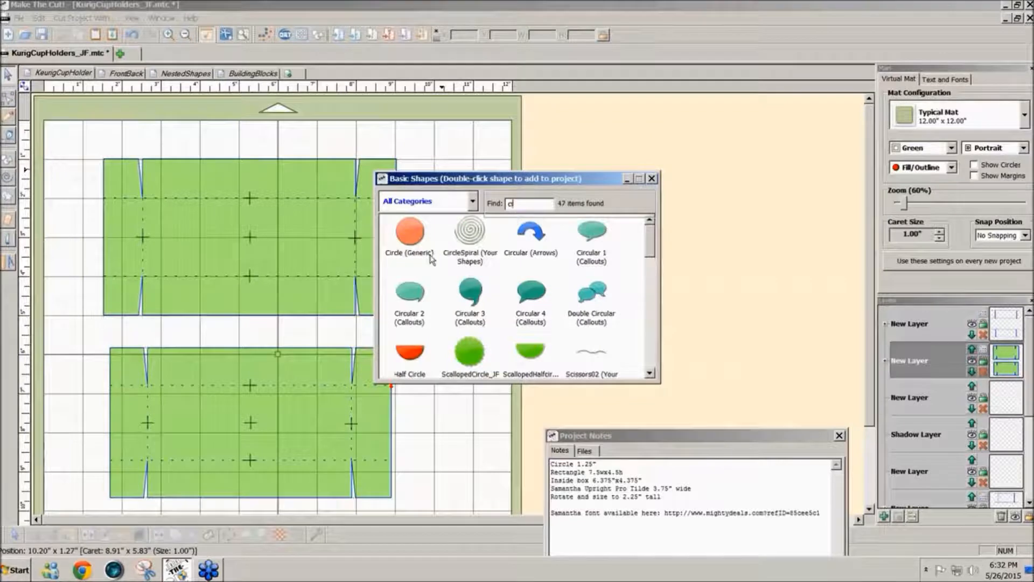
{"action": "double_click", "coordinate": [408, 235]}
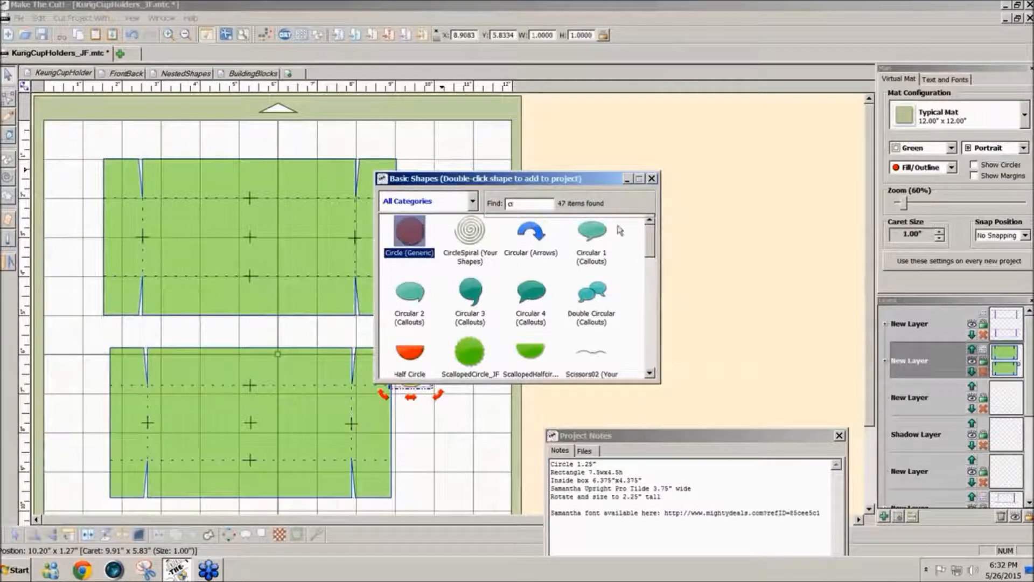
{"action": "left_click", "coordinate": [651, 178]}
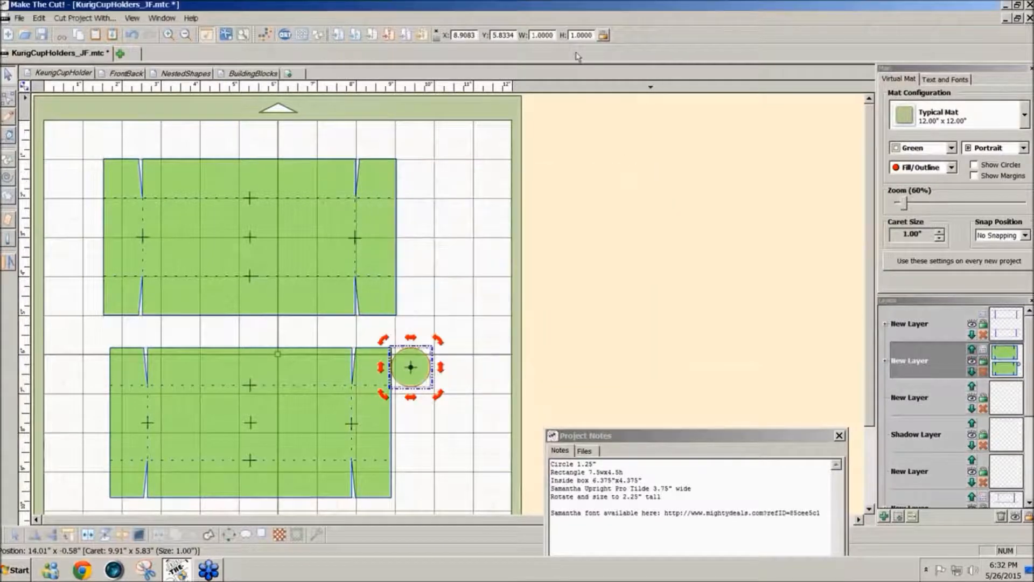
{"action": "double_click", "coordinate": [571, 35]}
{"action": "type", "text": "1"}
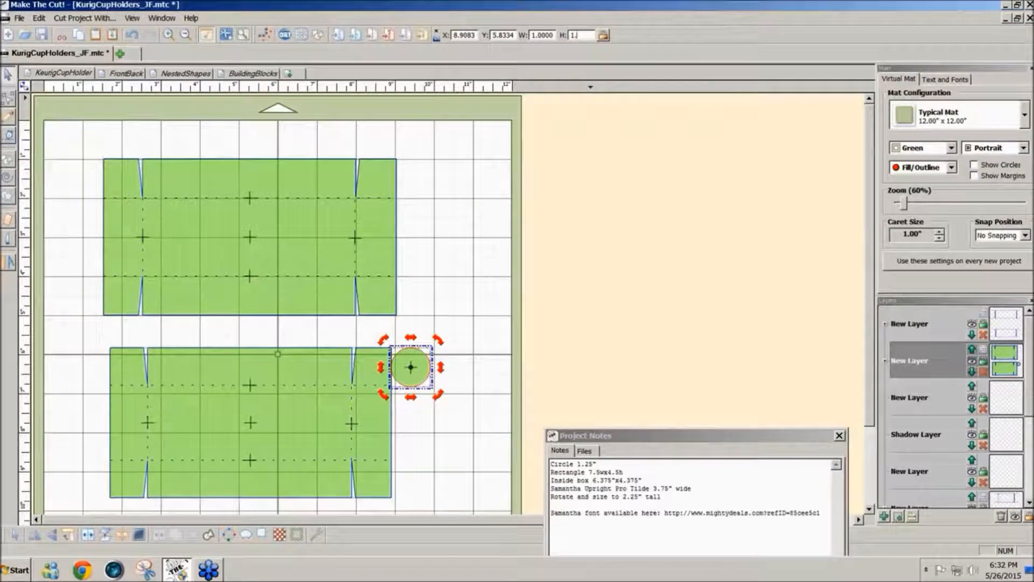
{"action": "type", "text": ".25"}
{"action": "key", "text": "Return"}
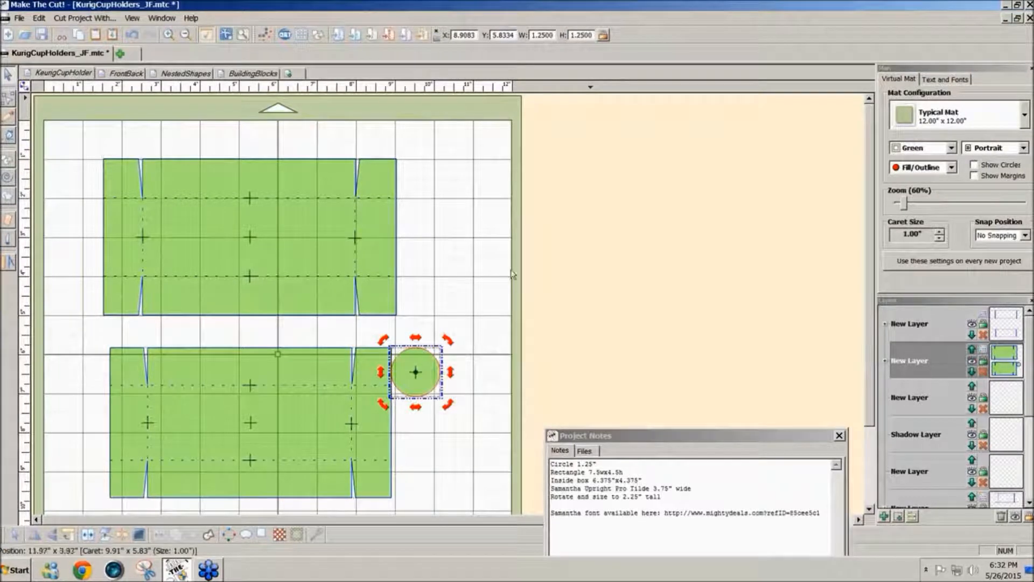
Shift the lower notched piece with its fold lines to about X 2.389, Y 5.903 and park the circle near X 10.950, Y 5.570
{"action": "left_click_drag", "start_coordinate": [404, 381], "coordinate": [534, 416]}
{"action": "left_click_drag", "start_coordinate": [79, 334], "coordinate": [443, 515]}
{"action": "left_click_drag", "start_coordinate": [277, 479], "coordinate": [304, 486]}
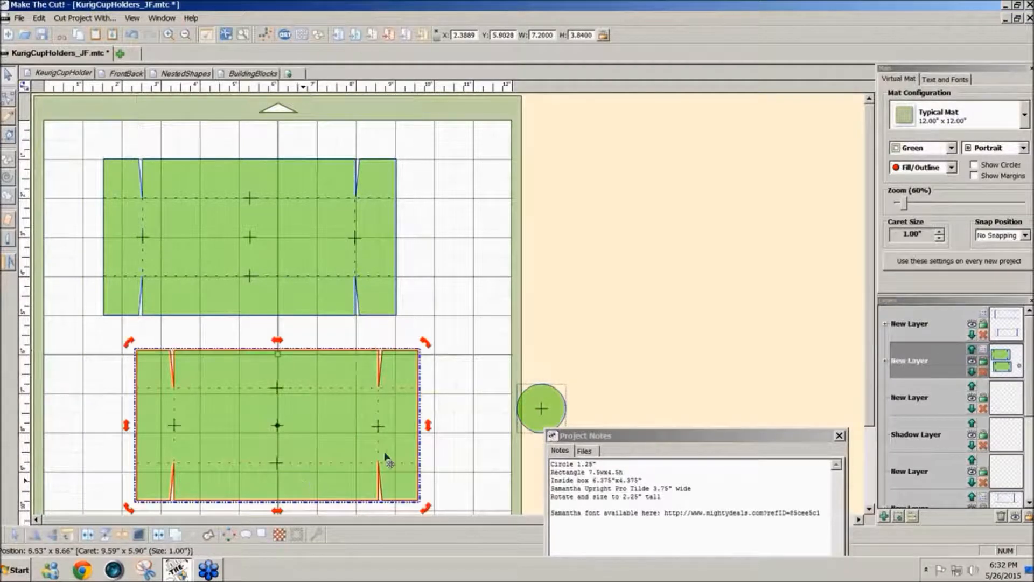
{"action": "left_click_drag", "start_coordinate": [537, 405], "coordinate": [506, 428]}
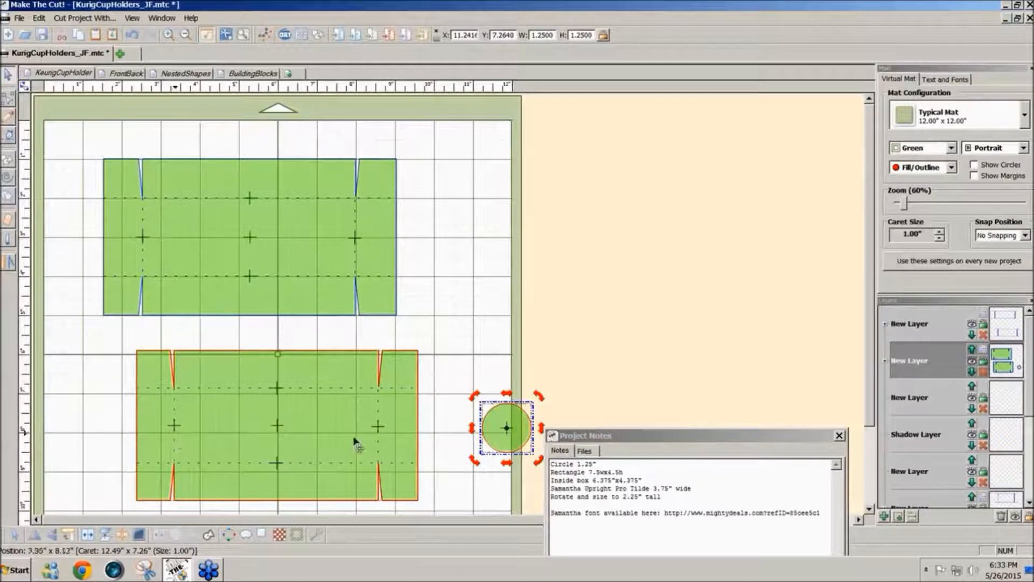
{"action": "left_click_drag", "start_coordinate": [503, 435], "coordinate": [496, 376]}
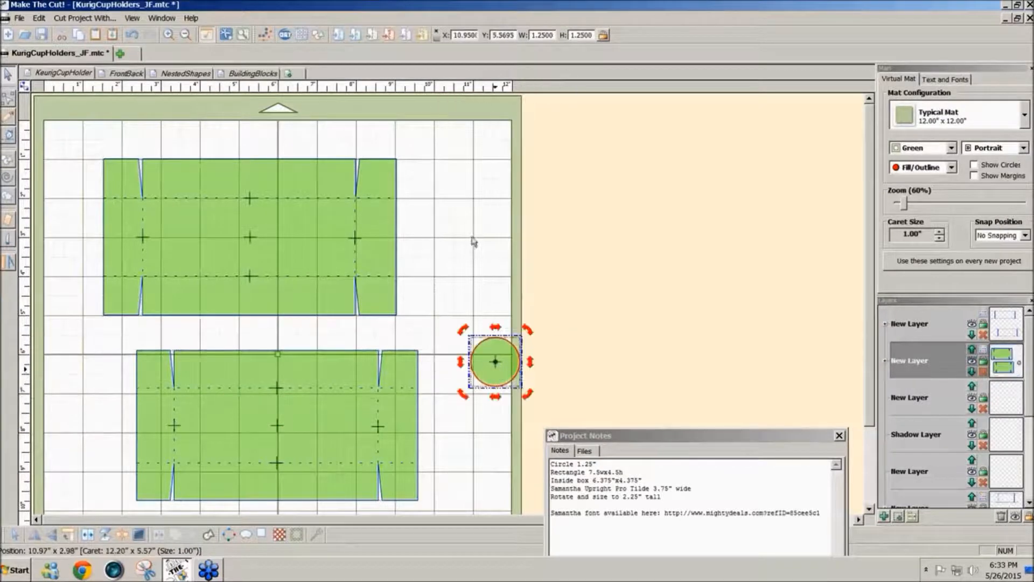
{"action": "left_click", "coordinate": [473, 242]}
Add a square and stretch it to about 2.639 by 1.889 over the left half of the lower piece's central fold panel
{"action": "left_click", "coordinate": [318, 38]}
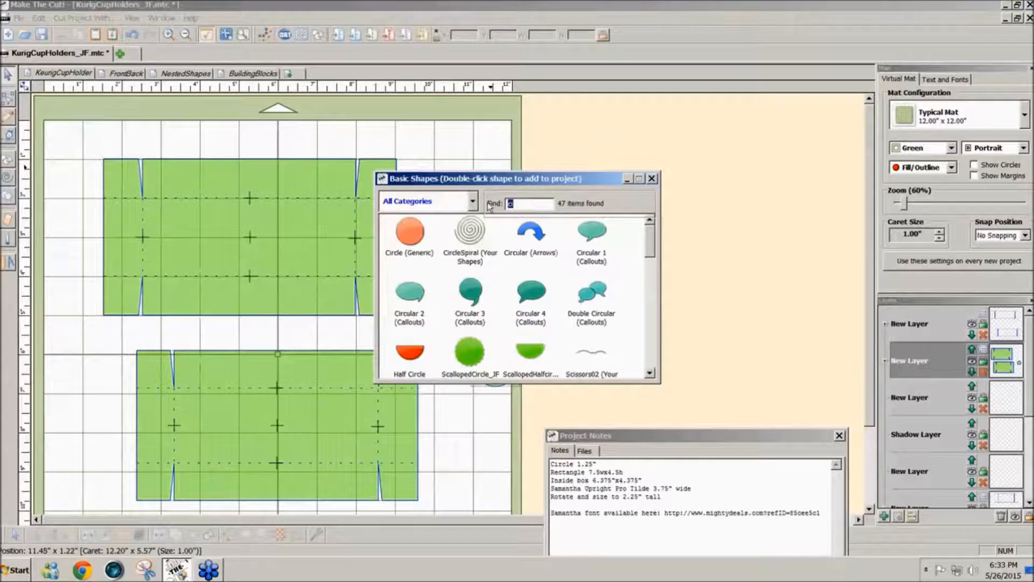
{"action": "type", "text": "so"}
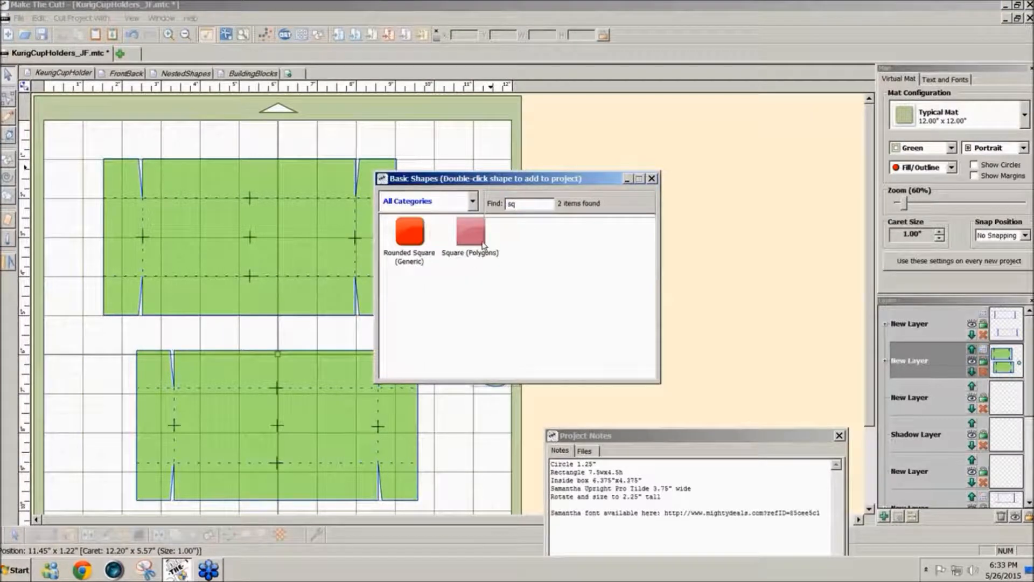
{"action": "double_click", "coordinate": [483, 245]}
{"action": "left_click", "coordinate": [652, 179]}
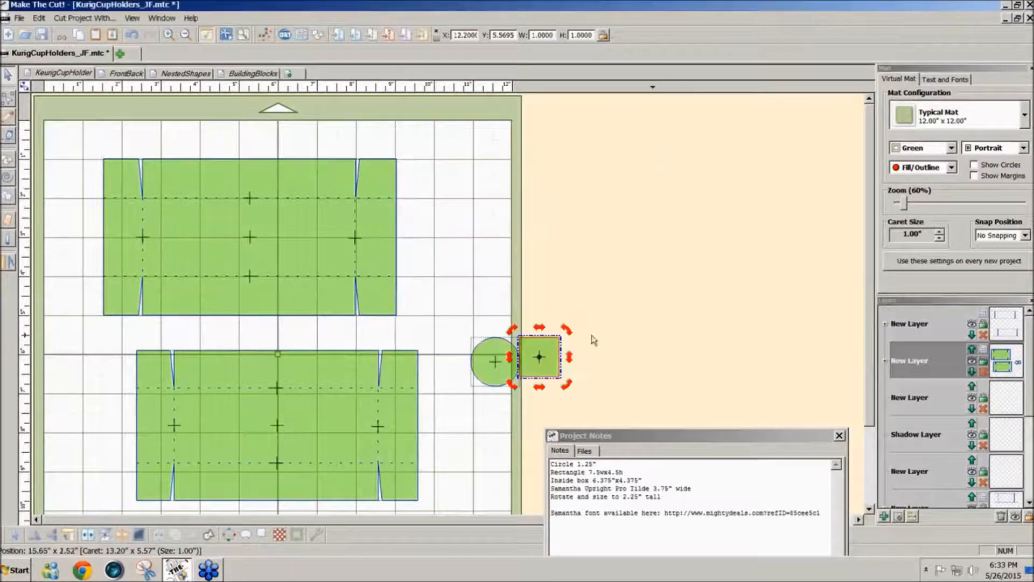
{"action": "left_click_drag", "start_coordinate": [537, 372], "coordinate": [283, 418]}
{"action": "left_click_drag", "start_coordinate": [226, 441], "coordinate": [226, 477]}
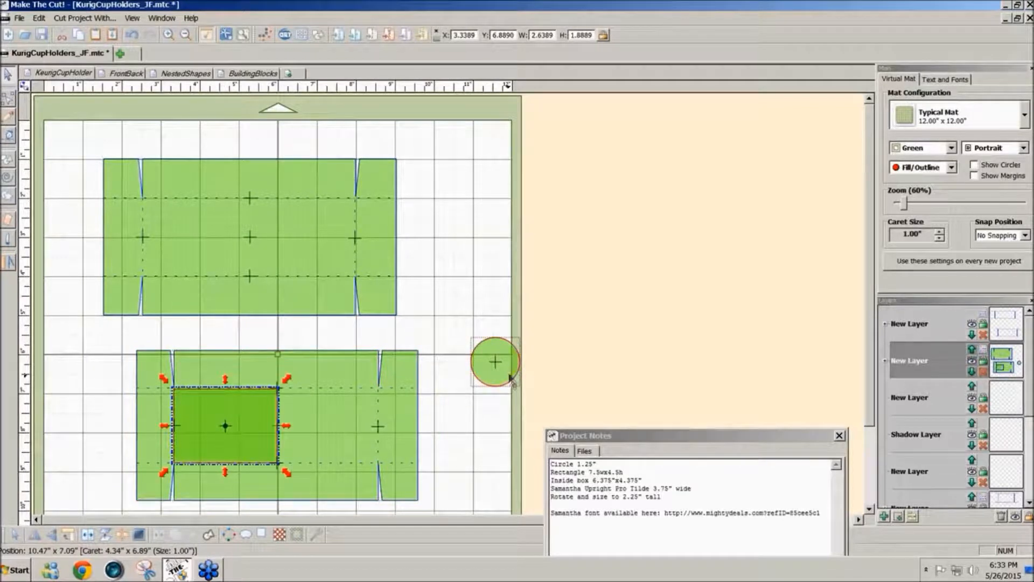
Move the circle onto the guide rectangle in the lower piece's left half and center it there
{"action": "left_click_drag", "start_coordinate": [503, 365], "coordinate": [236, 433]}
{"action": "left_click", "coordinate": [264, 450]}
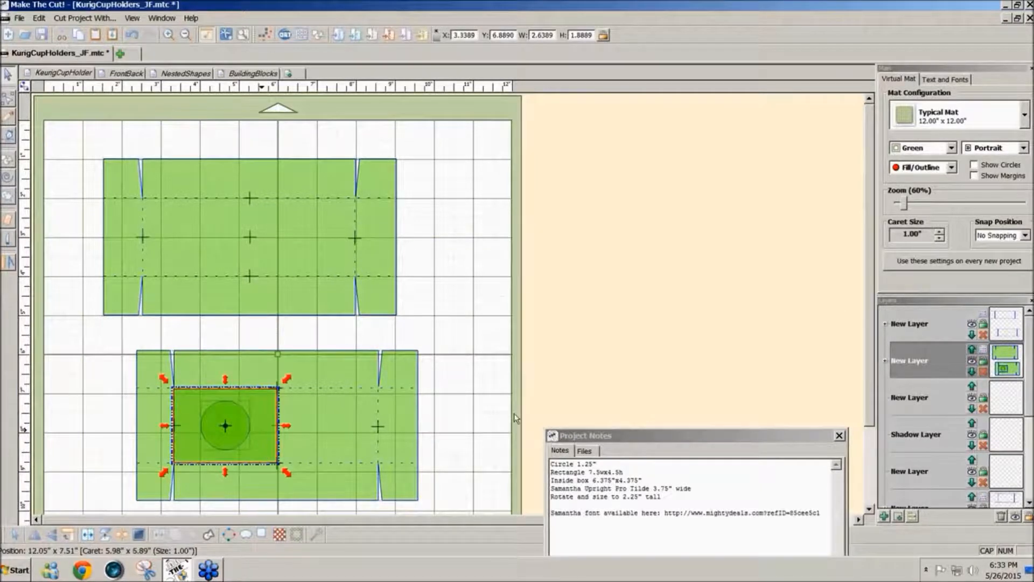
{"action": "left_click", "coordinate": [501, 419]}
Move the guide rectangle to the central panel's right half at about X 5.992, Y 6.903 and center a copy of the circle in it
{"action": "left_click_drag", "start_coordinate": [253, 462], "coordinate": [356, 461]}
{"action": "left_click", "coordinate": [447, 435]}
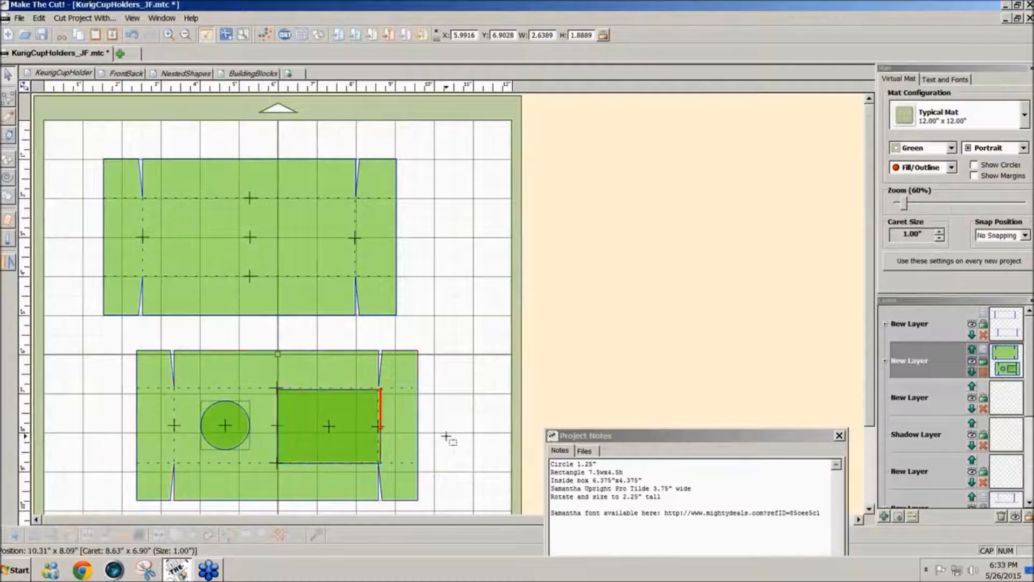
{"action": "left_click", "coordinate": [226, 434]}
{"action": "left_click_drag", "start_coordinate": [227, 434], "coordinate": [325, 438]}
{"action": "left_click", "coordinate": [288, 424], "text": "shift"}
{"action": "key", "text": "c"}
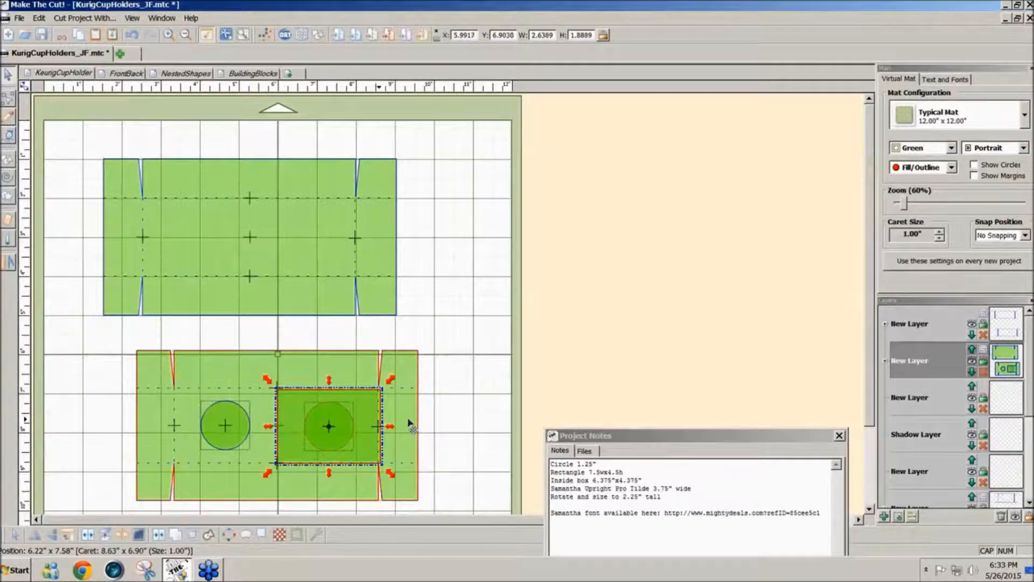
{"action": "left_click", "coordinate": [487, 434]}
Move the guide rectangle off the piece and delete it, and join the two circles into one shape
{"action": "left_click_drag", "start_coordinate": [363, 457], "coordinate": [567, 408]}
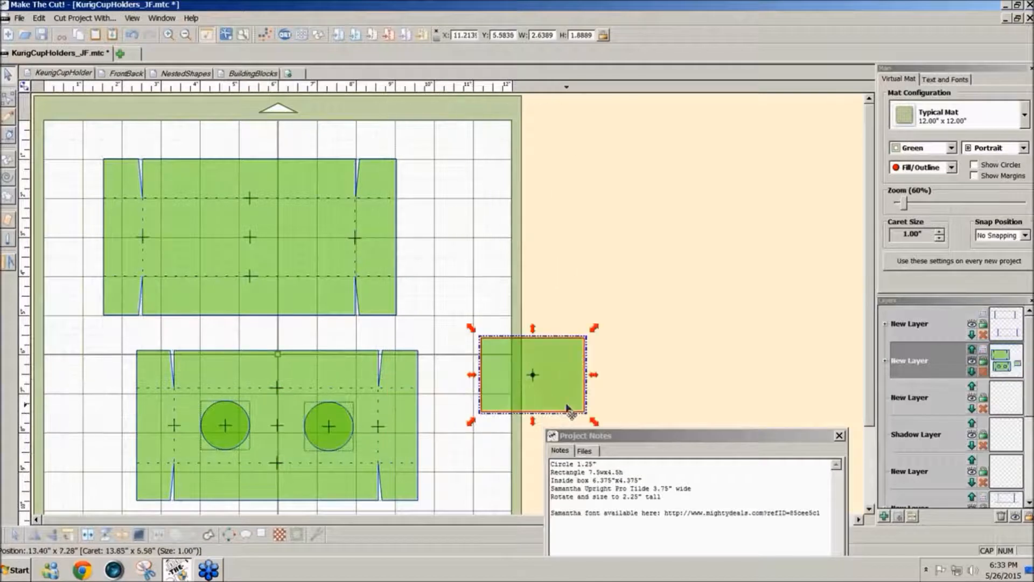
{"action": "left_click", "coordinate": [334, 432]}
{"action": "left_click", "coordinate": [218, 436], "text": "shift"}
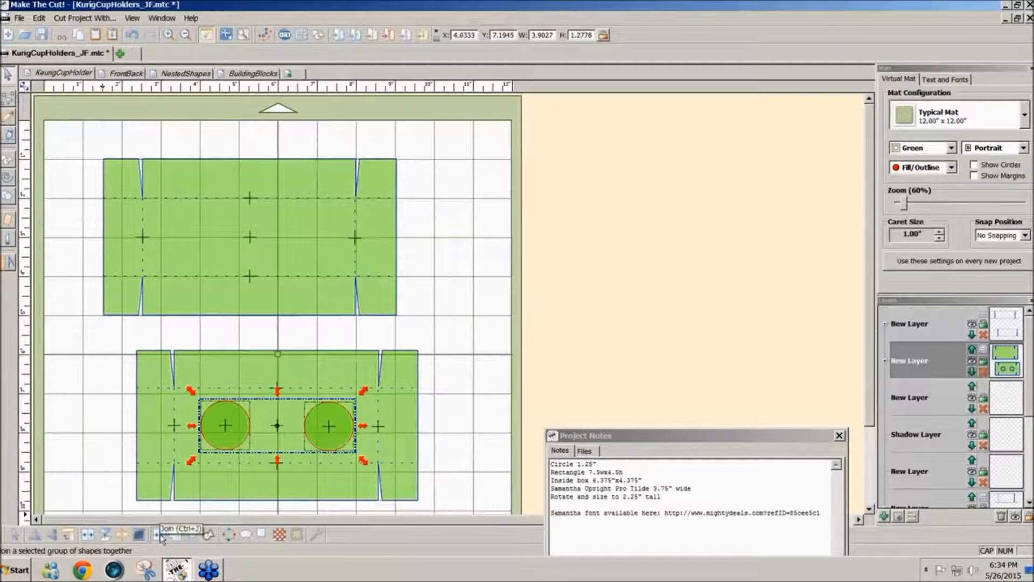
{"action": "left_click", "coordinate": [161, 534]}
Cut the joined circles out of the lower piece with a B-A Difference Boolean Join and move it with its fold lines to about X 1.736, Y 5.389
{"action": "left_click", "coordinate": [226, 497]}
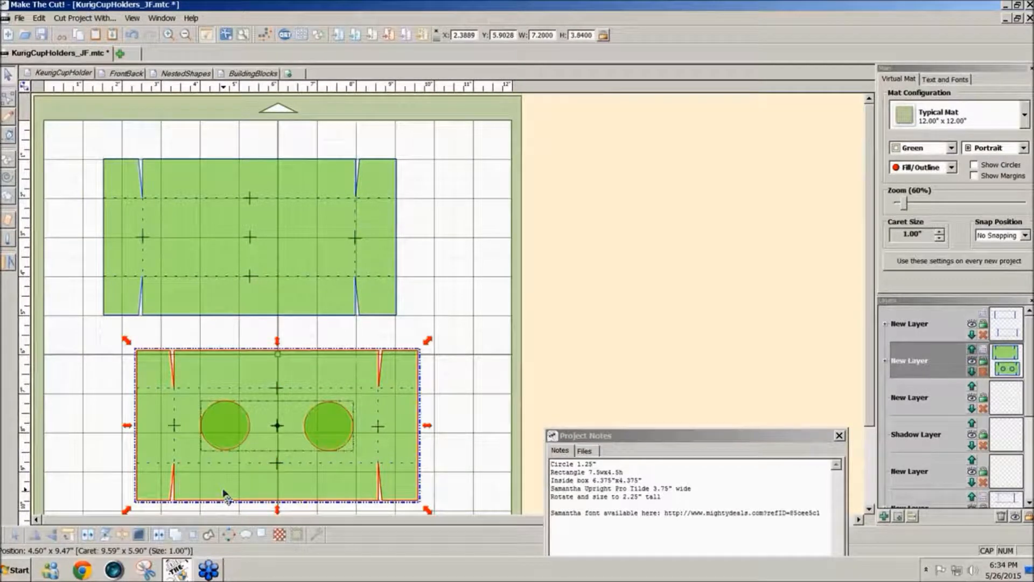
{"action": "left_click", "coordinate": [192, 536]}
{"action": "left_click", "coordinate": [596, 271]}
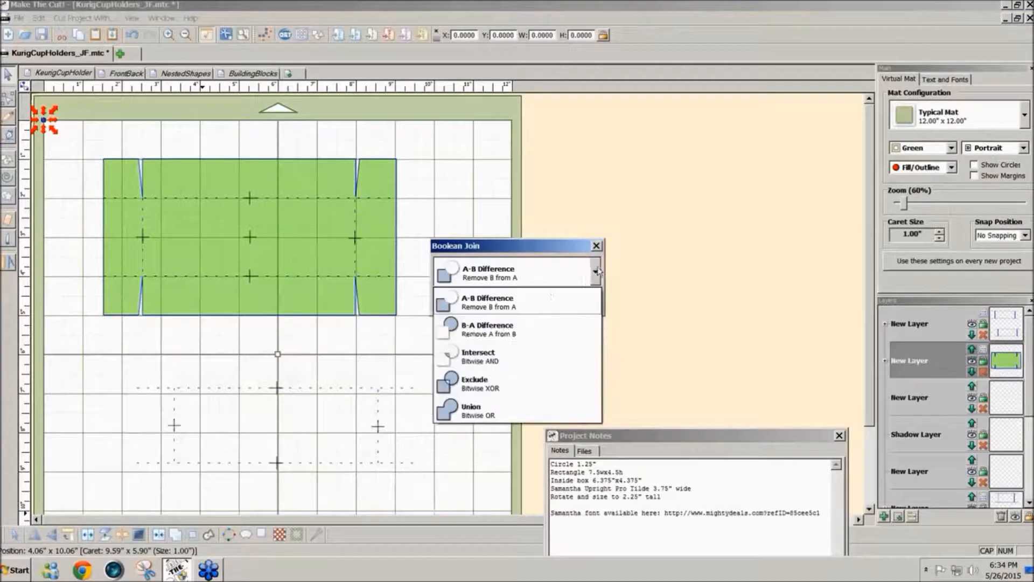
{"action": "left_click", "coordinate": [509, 328]}
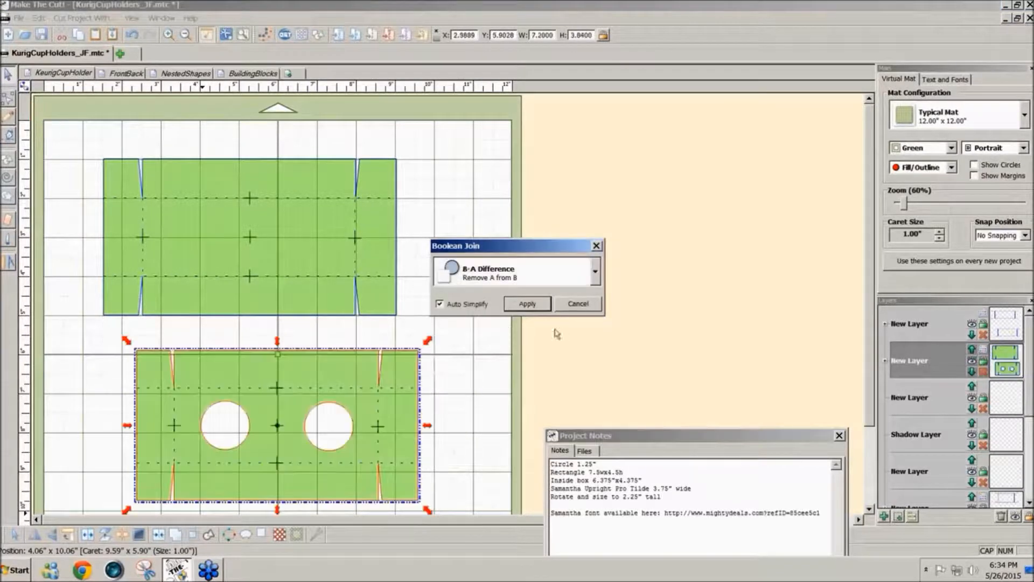
{"action": "left_click", "coordinate": [527, 303]}
{"action": "left_click_drag", "start_coordinate": [116, 340], "coordinate": [357, 454]}
Recolor the layer of the two notched pieces purple
{"action": "left_click", "coordinate": [982, 355]}
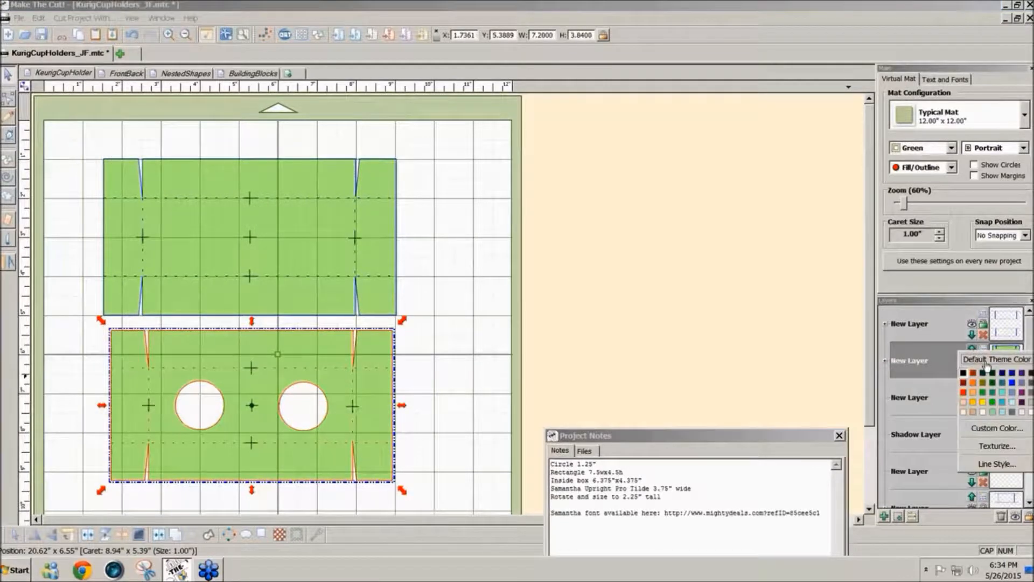
{"action": "left_click", "coordinate": [1019, 398]}
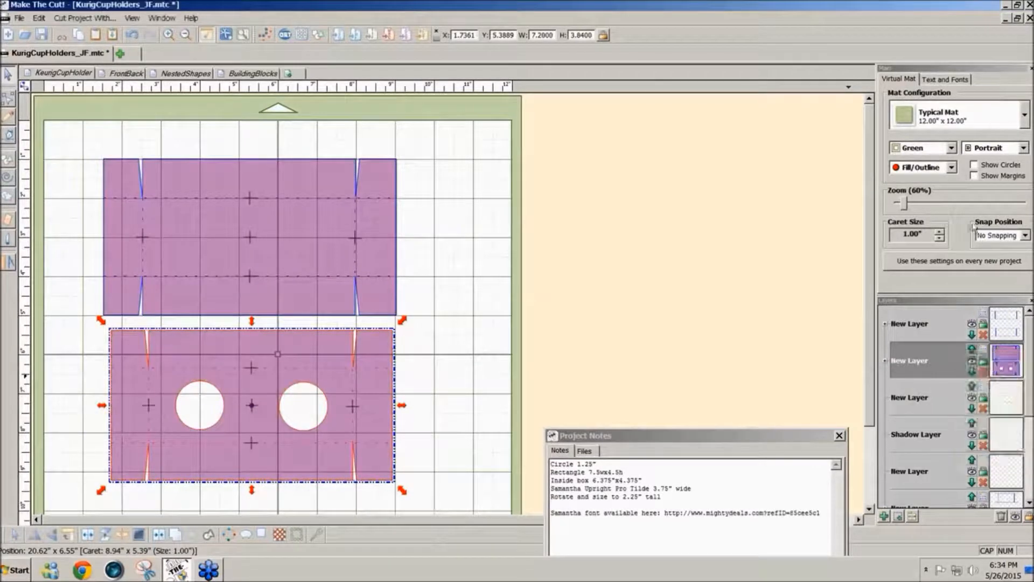
Switch the mat's color theme to Contrast and recolor the layer of the two notched pieces pale lavender
{"action": "left_click", "coordinate": [951, 147]}
{"action": "left_click", "coordinate": [913, 237]}
{"action": "left_click", "coordinate": [486, 279]}
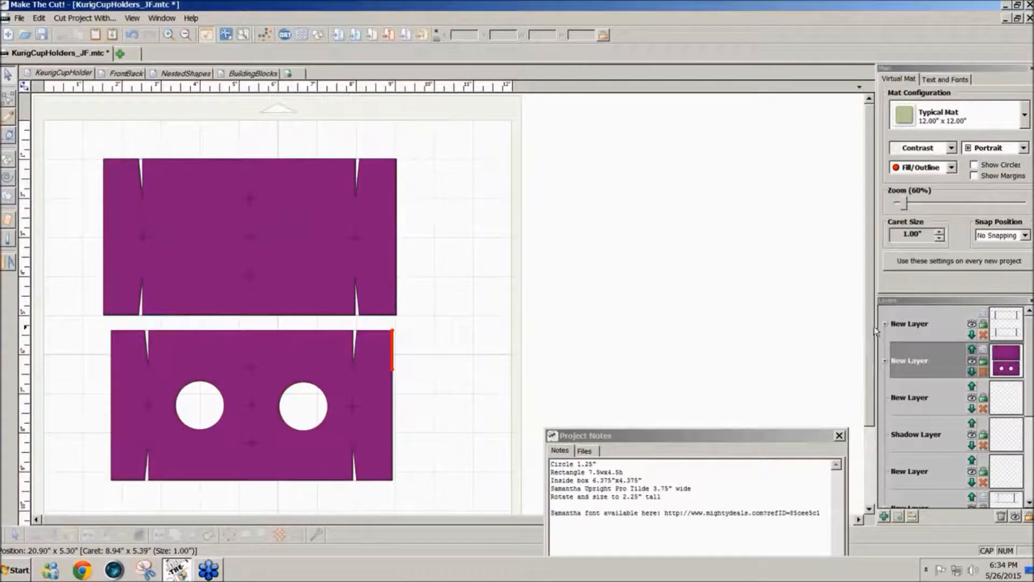
{"action": "left_click", "coordinate": [983, 349]}
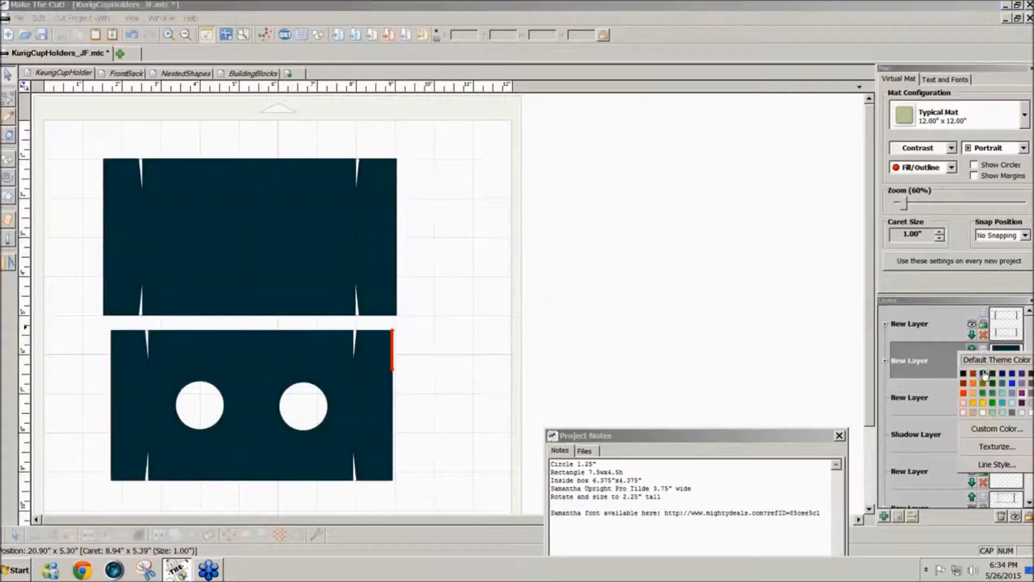
{"action": "left_click", "coordinate": [1021, 412]}
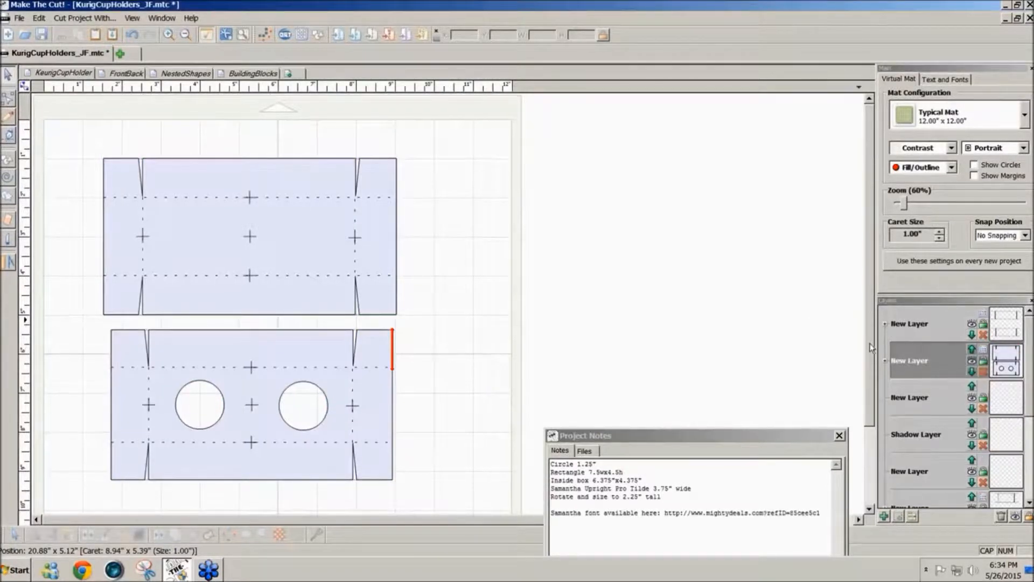
Remove the empty layers from the KeurigCupHolder page
{"action": "left_click_drag", "start_coordinate": [869, 346], "coordinate": [869, 388]}
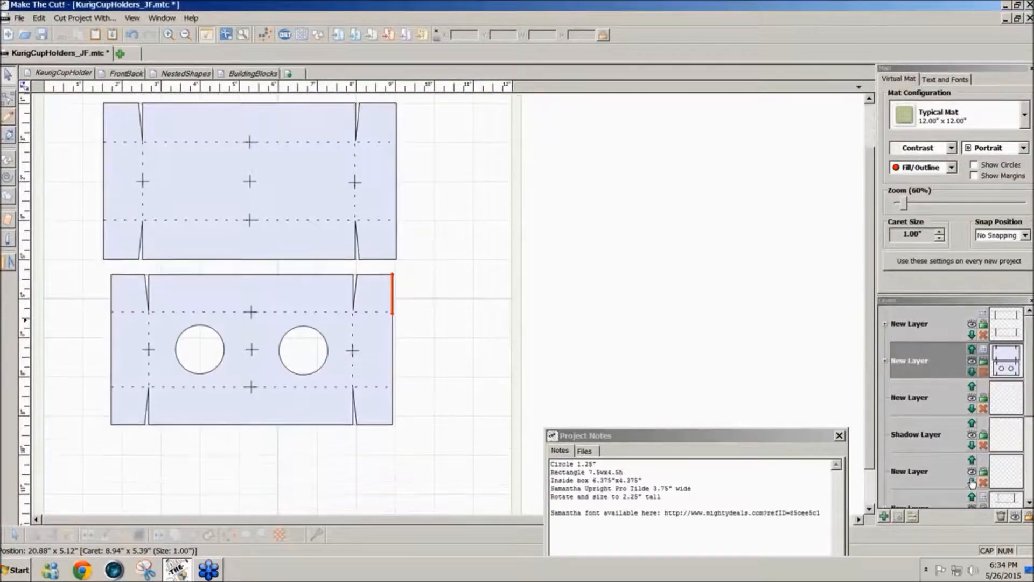
{"action": "left_click", "coordinate": [1000, 517]}
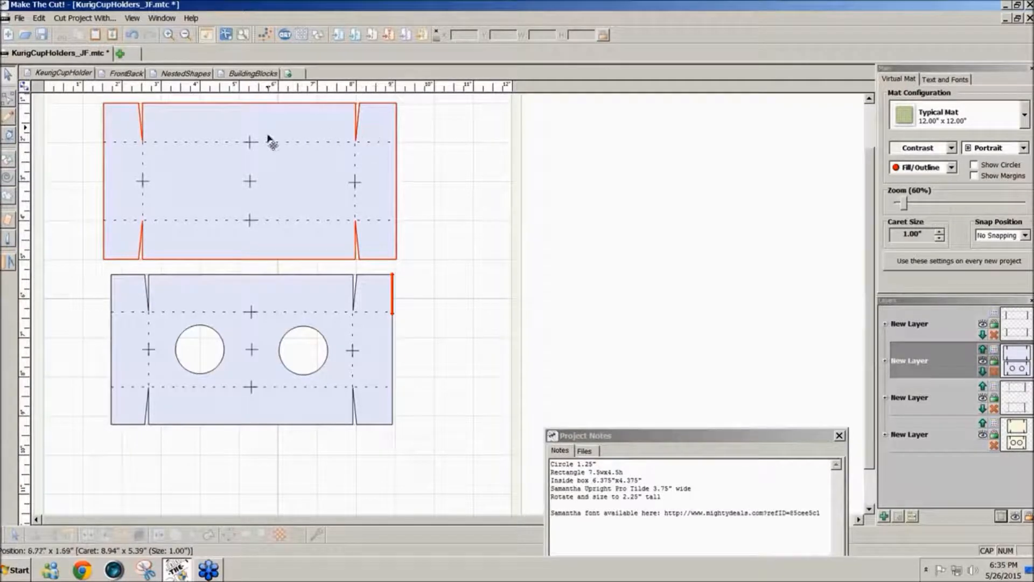
Examine the scalloped front and back panels on the FrontBack page and return to the cup holder page
{"action": "left_click", "coordinate": [132, 73]}
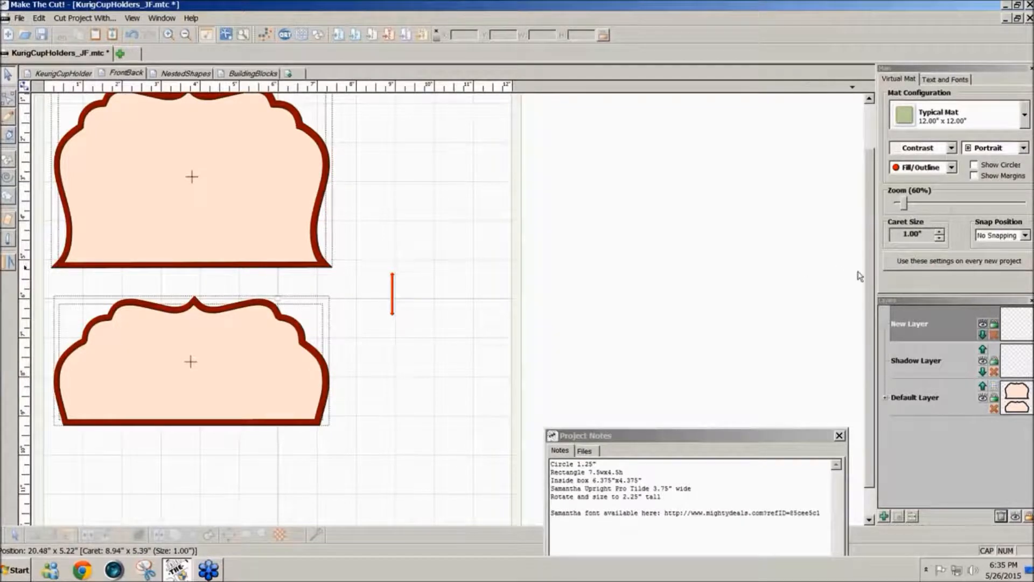
{"action": "left_click_drag", "start_coordinate": [868, 276], "coordinate": [873, 237]}
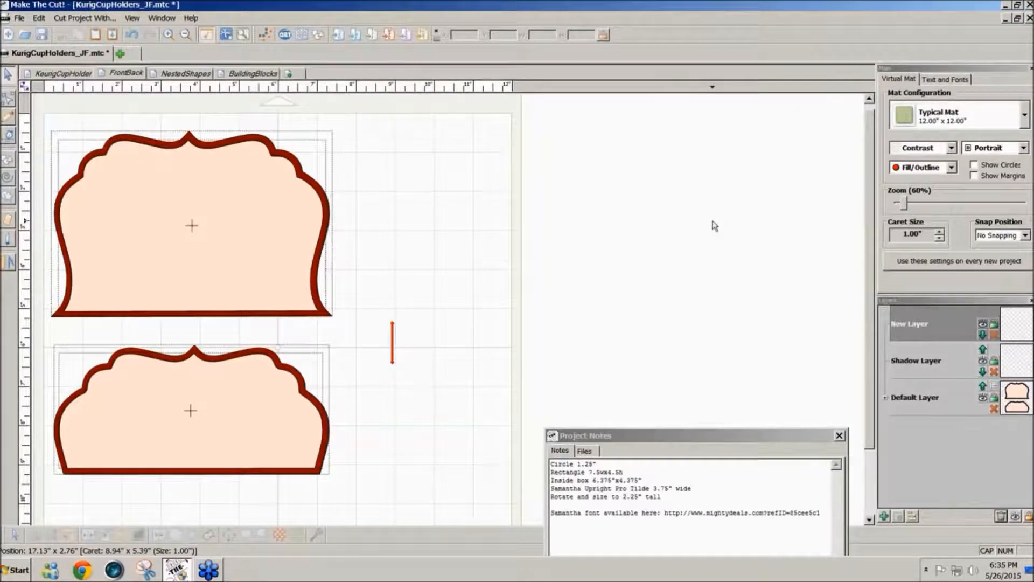
{"action": "left_click", "coordinate": [61, 76]}
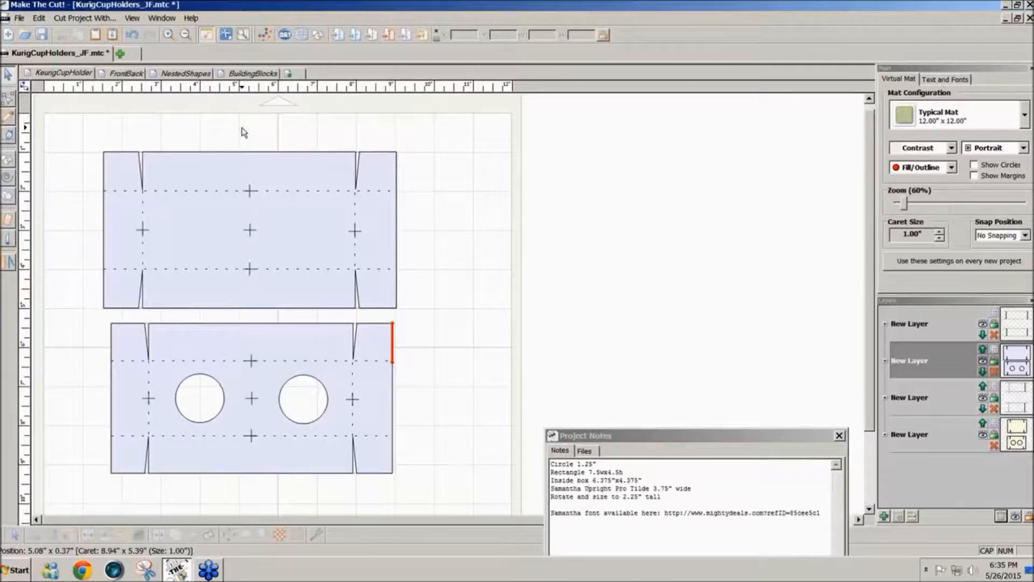
Create a new blank project and open the recent project PinwheelFoldCard_JF.mtc
{"action": "left_click", "coordinate": [122, 55]}
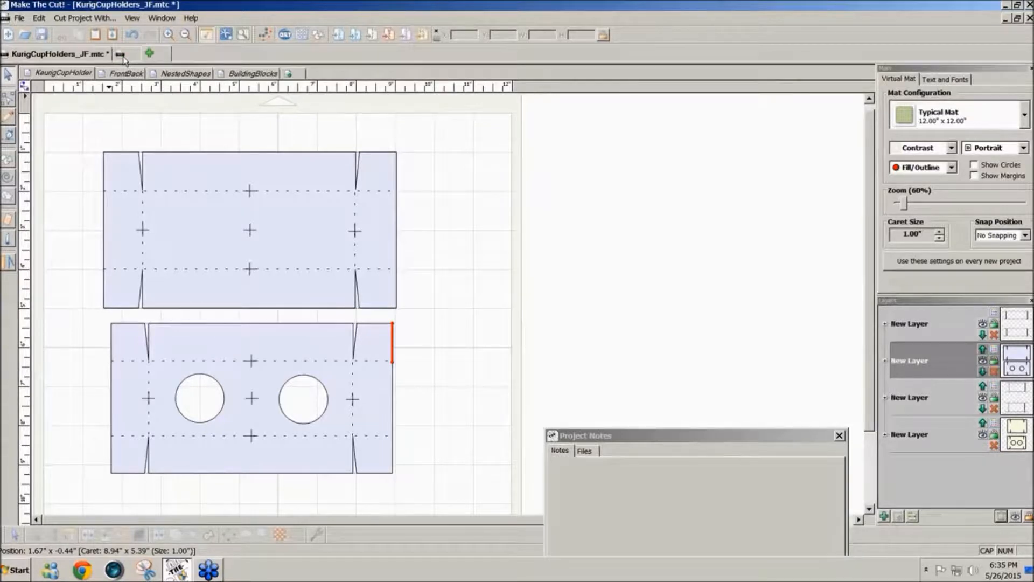
{"action": "left_click", "coordinate": [19, 18]}
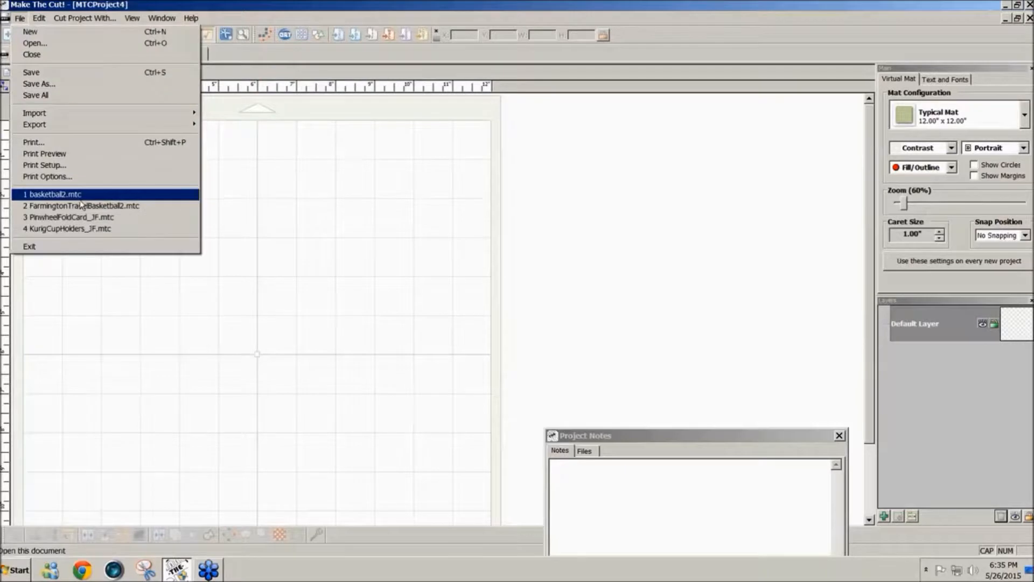
{"action": "left_click", "coordinate": [81, 217]}
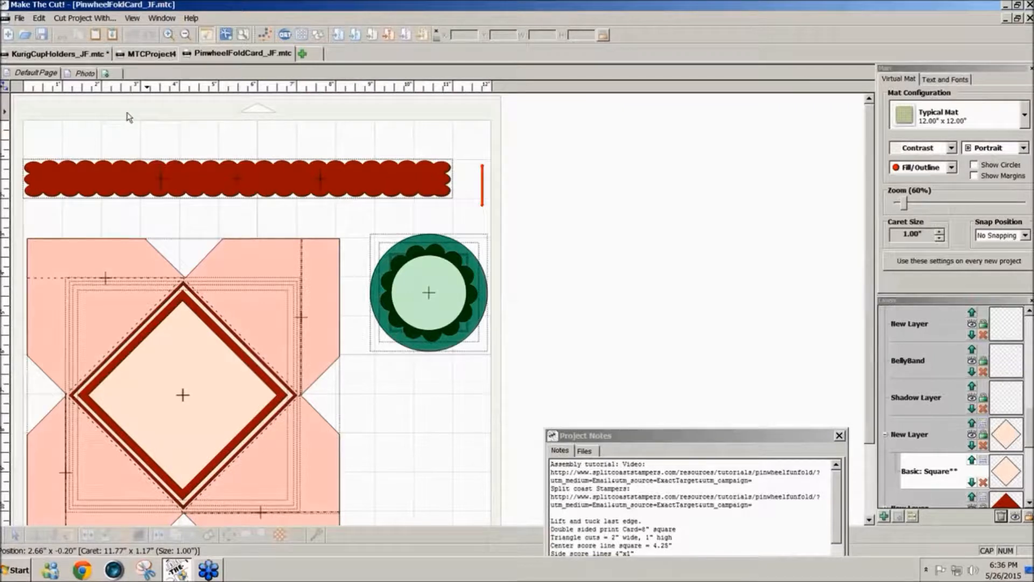
Review the NestedShapes, BuildingBlocks and FrontBack pages of KurigCupHolders_JF.mtc and return to PinwheelFoldCard_JF.mtc
{"action": "left_click", "coordinate": [69, 56]}
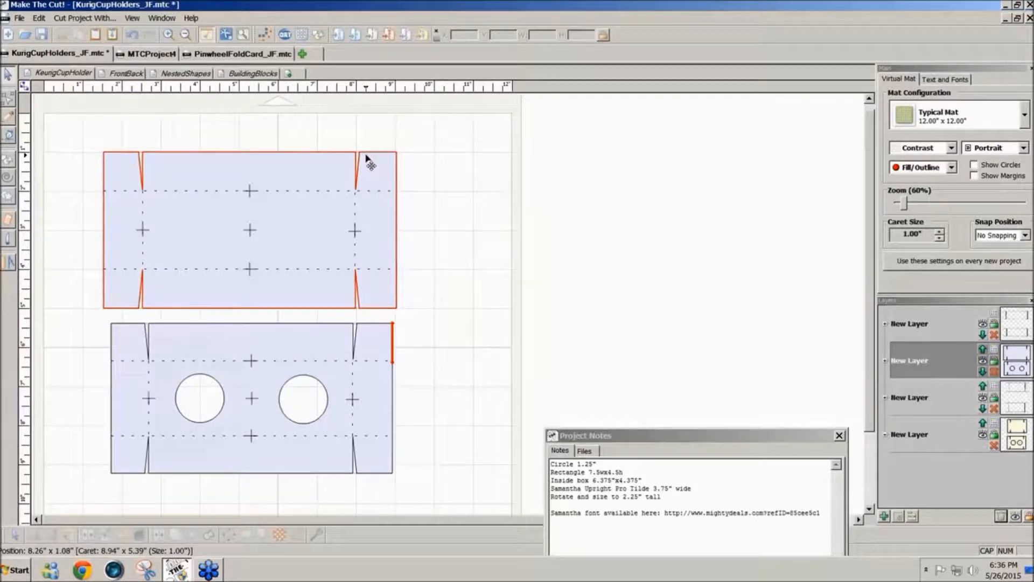
{"action": "left_click", "coordinate": [183, 73]}
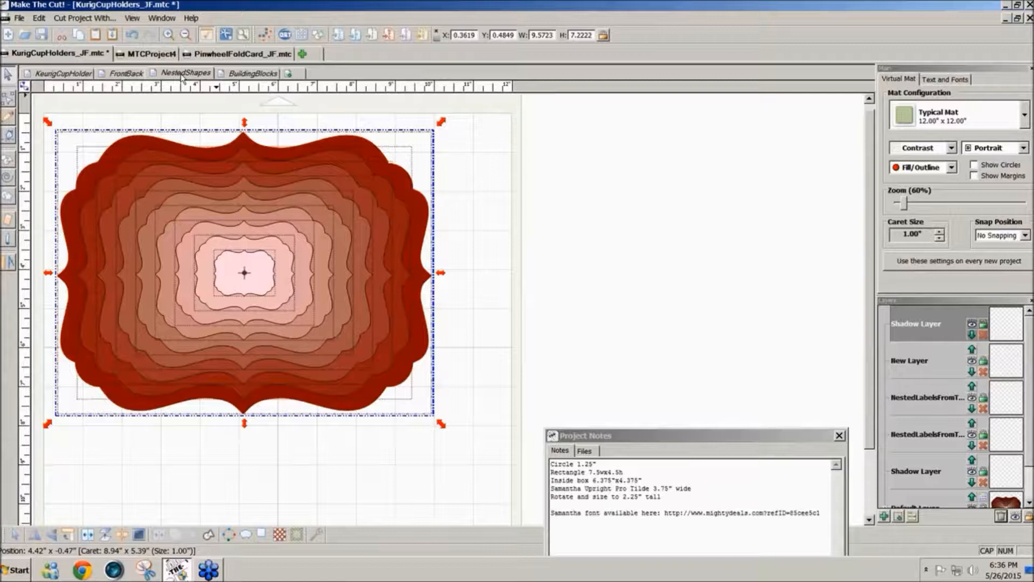
{"action": "left_click", "coordinate": [257, 73]}
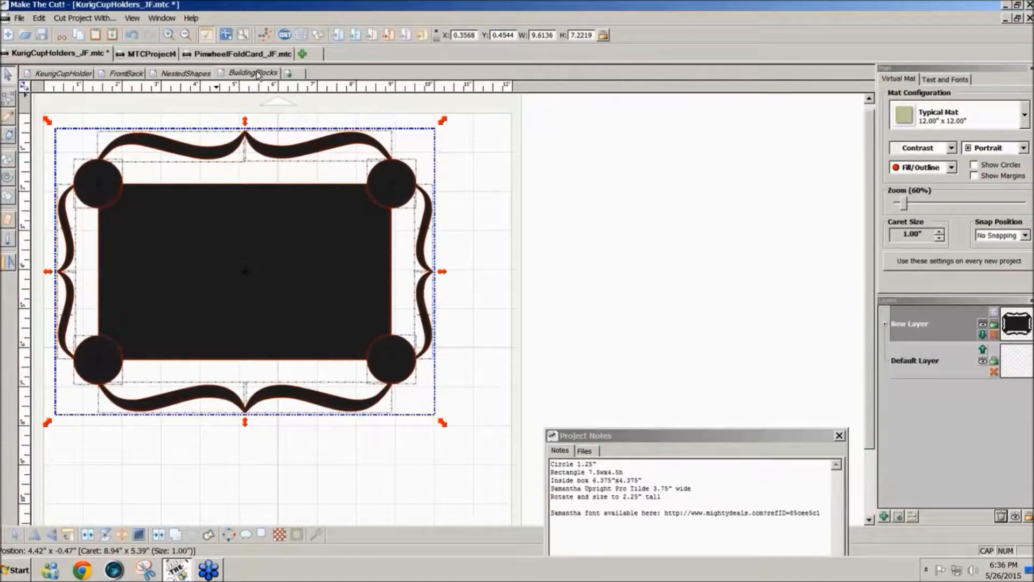
{"action": "left_click", "coordinate": [177, 76]}
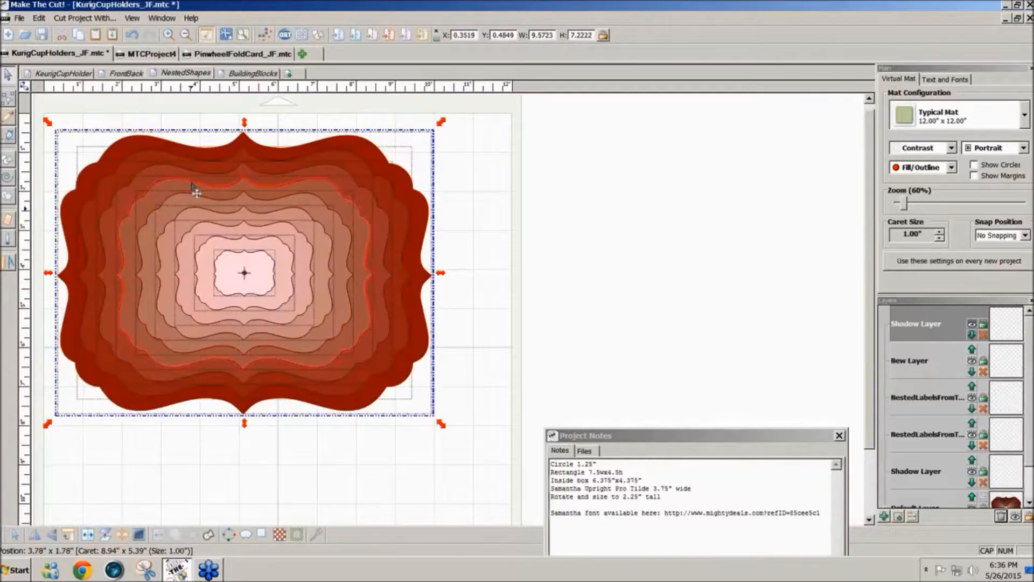
{"action": "left_click", "coordinate": [61, 81]}
{"action": "left_click", "coordinate": [124, 79]}
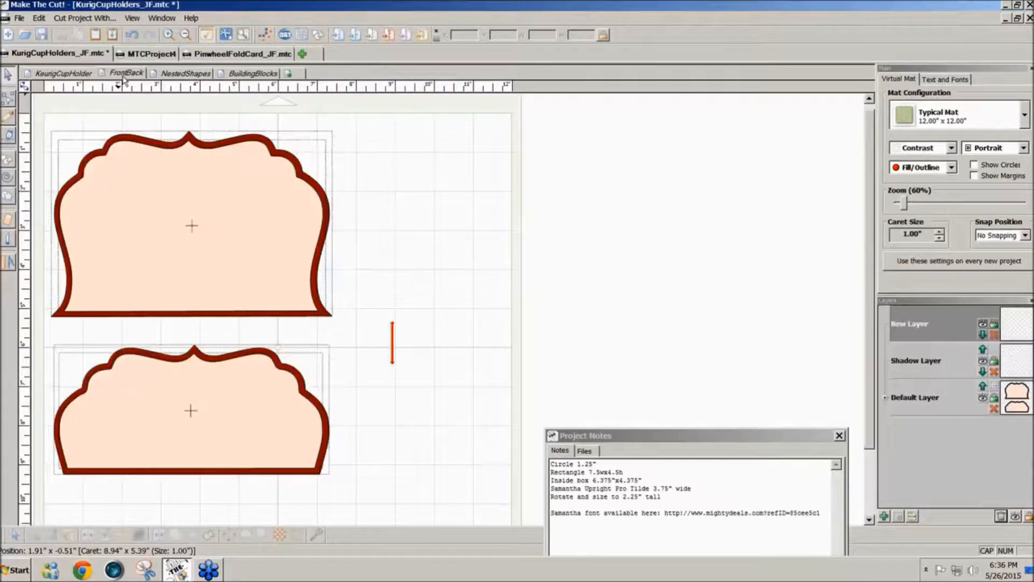
{"action": "left_click", "coordinate": [228, 54]}
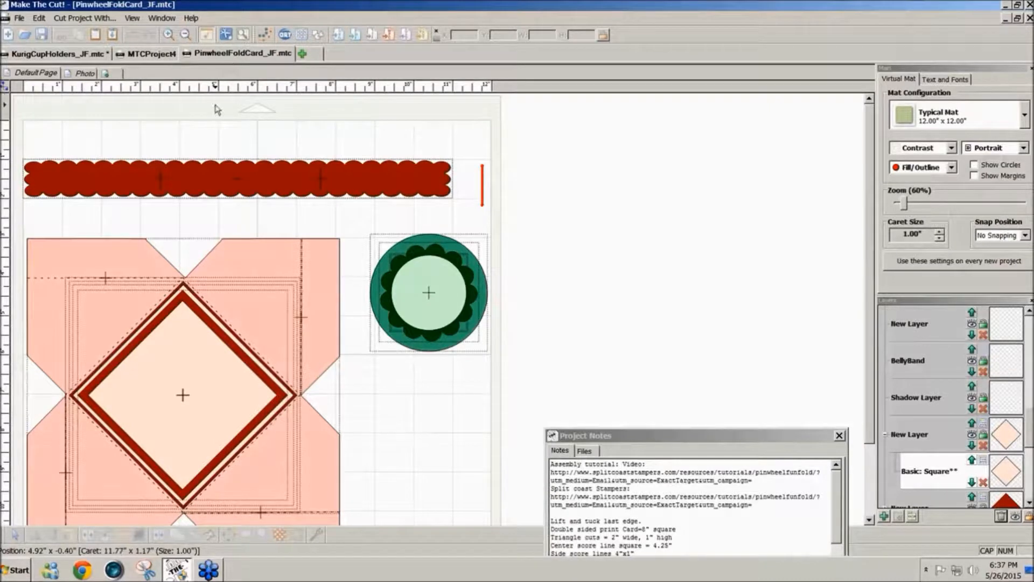
Switch to Chrome and open the Shared MTC Files folder among the MTC_Tuts Yahoo group's files
{"action": "left_click", "coordinate": [78, 572]}
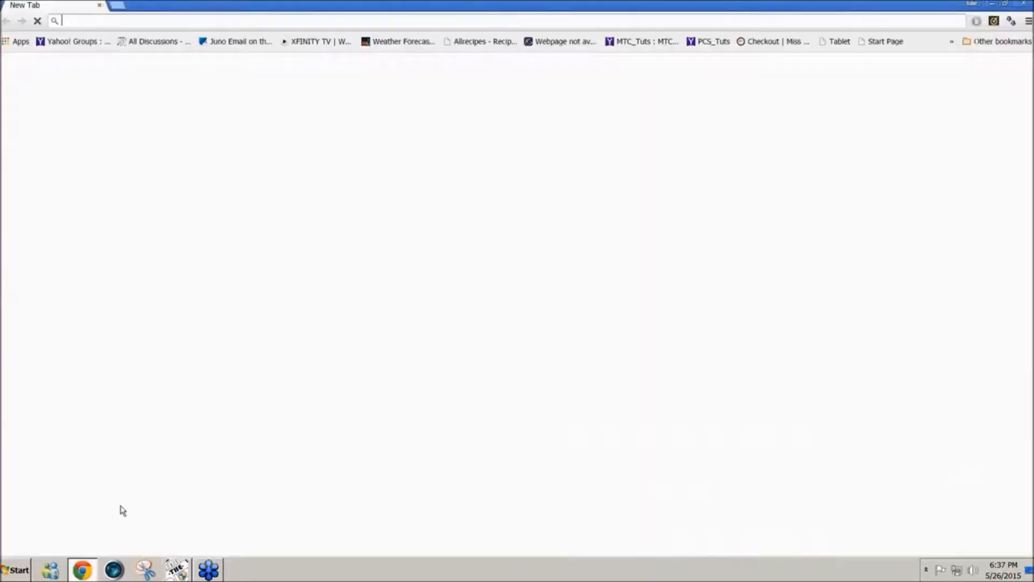
{"action": "left_click", "coordinate": [656, 42]}
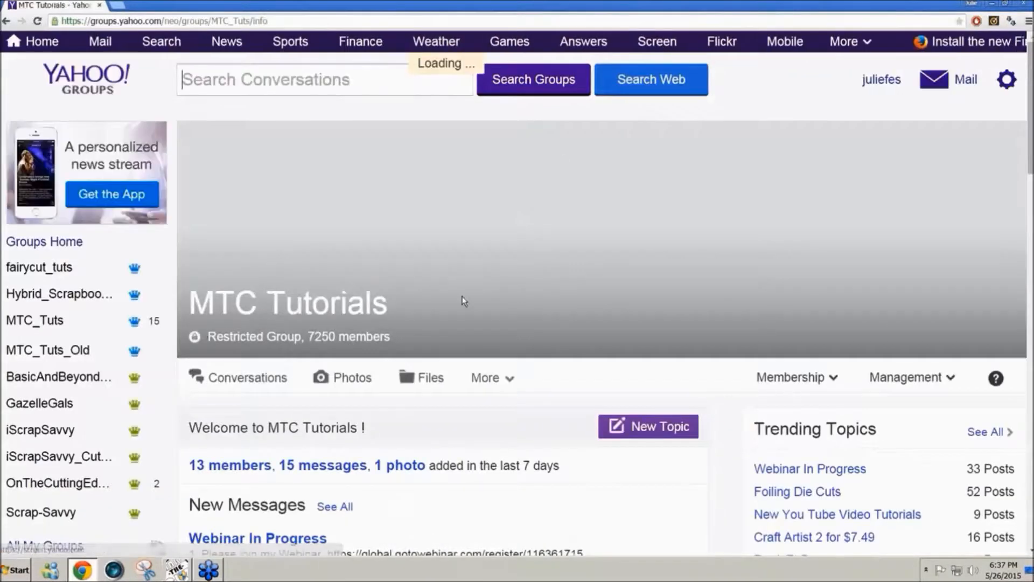
{"action": "scroll", "coordinate": [431, 139], "scroll_direction": "down", "scroll_amount": 4}
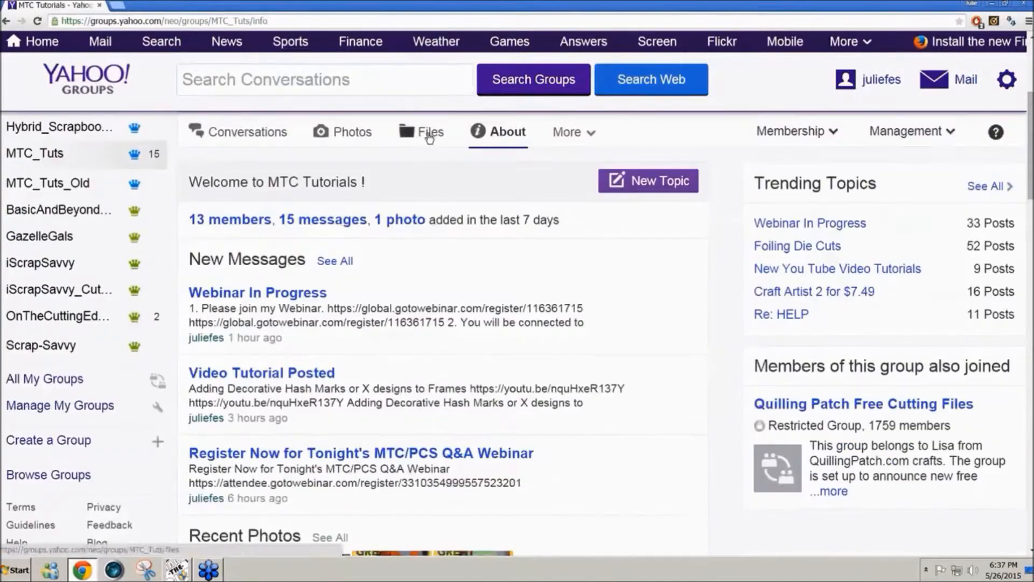
{"action": "mouse_move", "coordinate": [885, 84]}
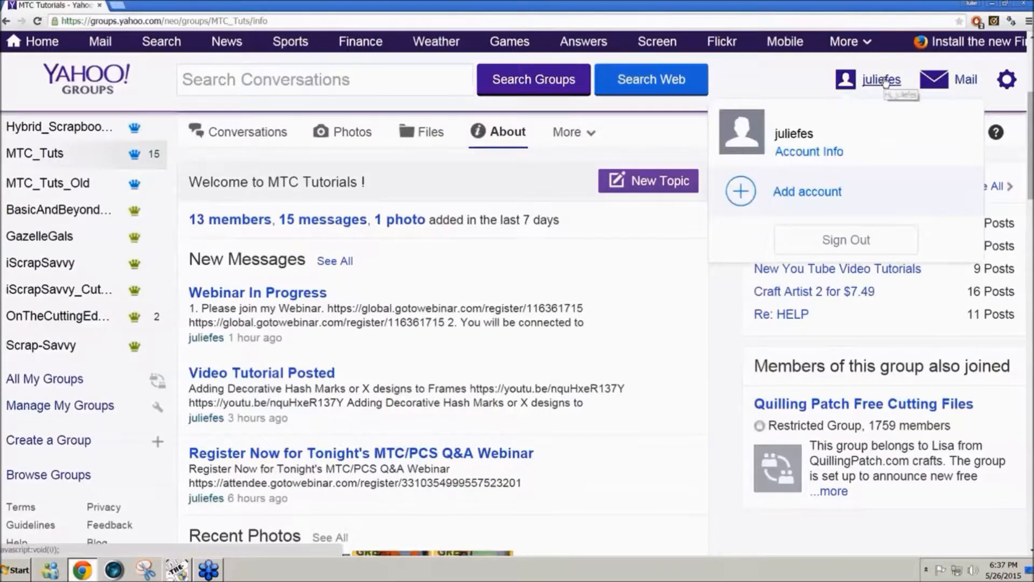
{"action": "left_click", "coordinate": [433, 139]}
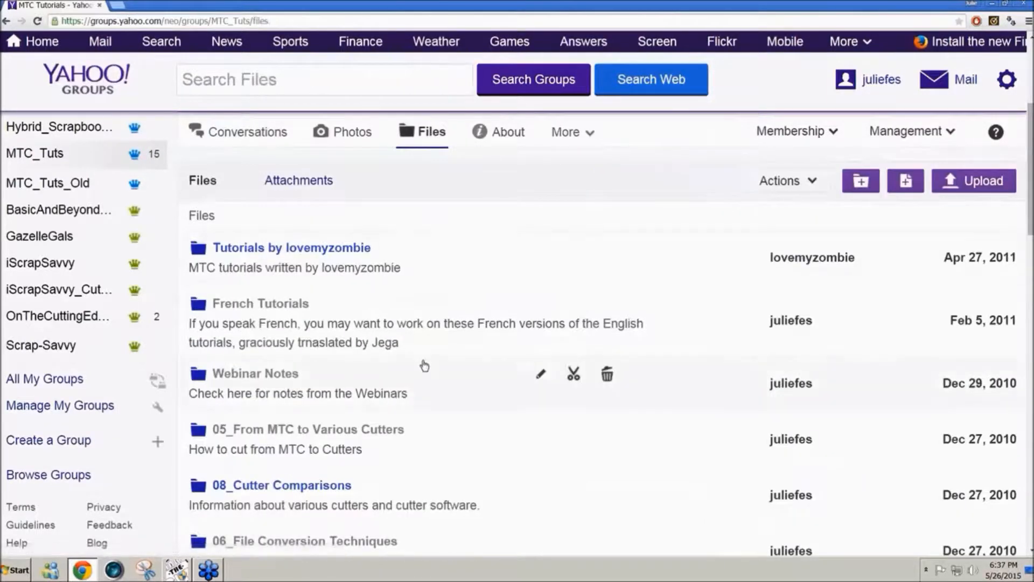
{"action": "scroll", "coordinate": [425, 365], "scroll_direction": "down", "scroll_amount": 3}
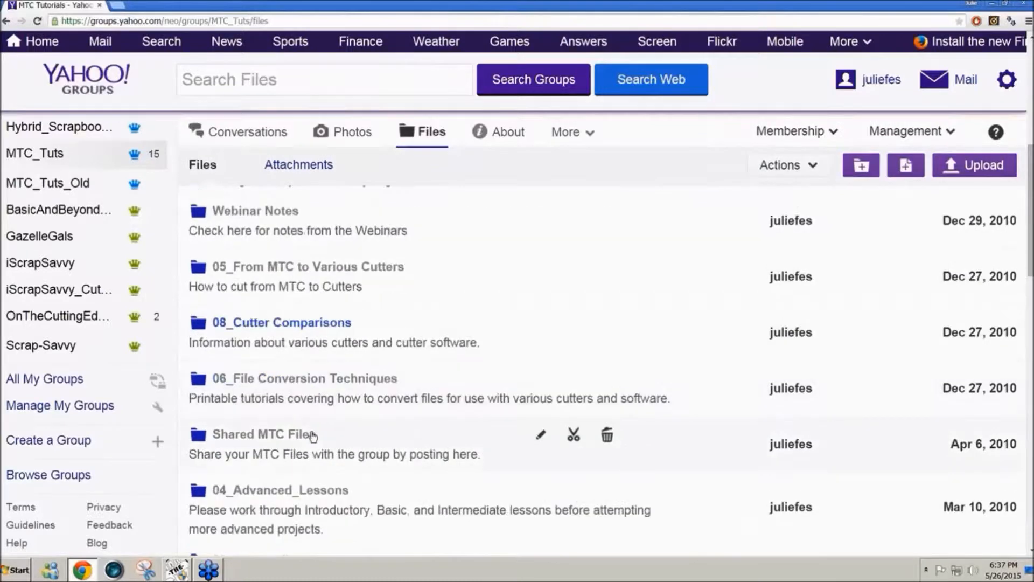
{"action": "left_click", "coordinate": [311, 434]}
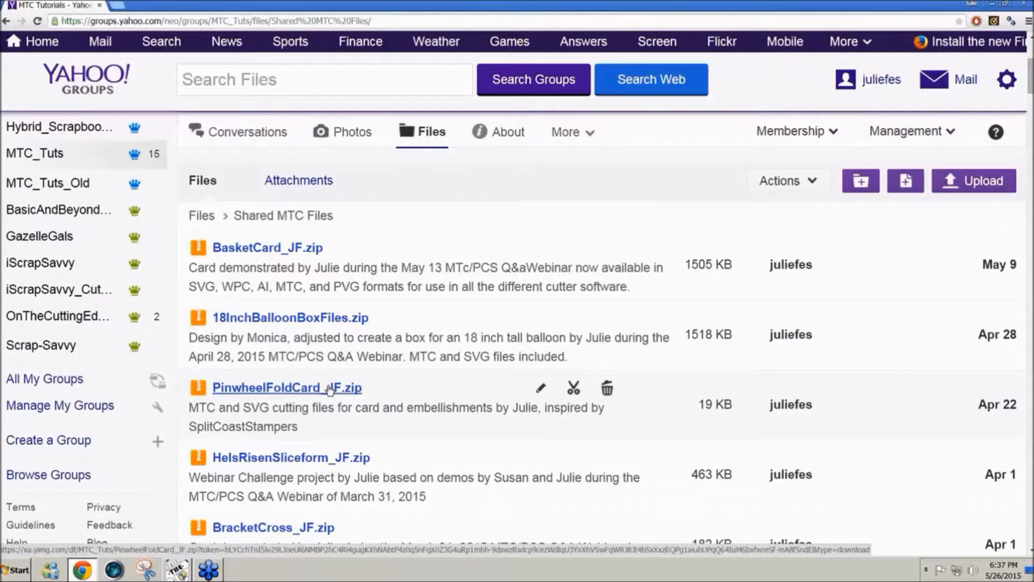
Look through the shared project zips, including PinwheelFoldCard_JF.zip, and switch back to Make The Cut!
{"action": "scroll", "coordinate": [330, 390], "scroll_direction": "down", "scroll_amount": 2}
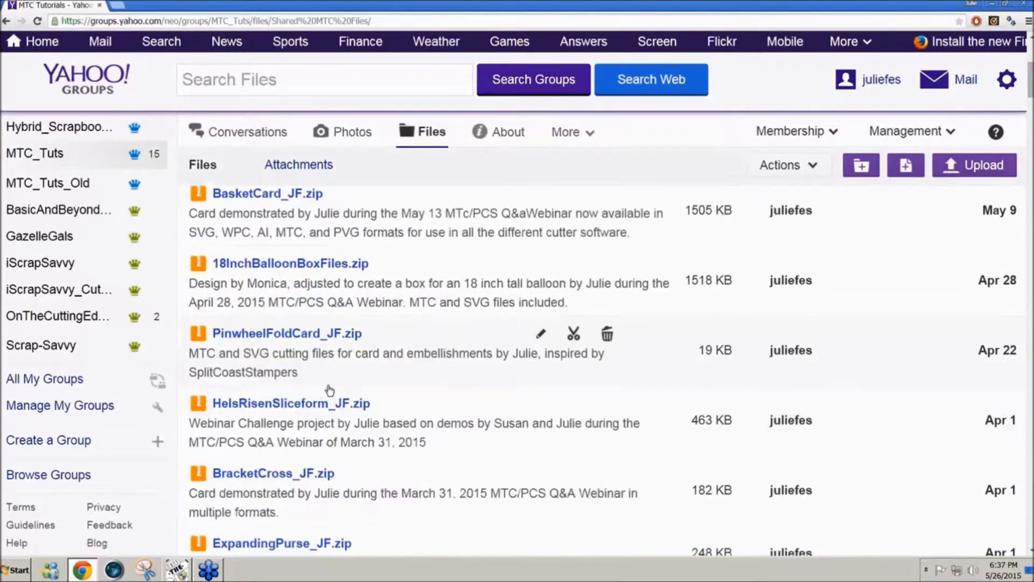
{"action": "scroll", "coordinate": [331, 389], "scroll_direction": "down", "scroll_amount": 3}
{"action": "scroll", "coordinate": [330, 390], "scroll_direction": "up", "scroll_amount": 5}
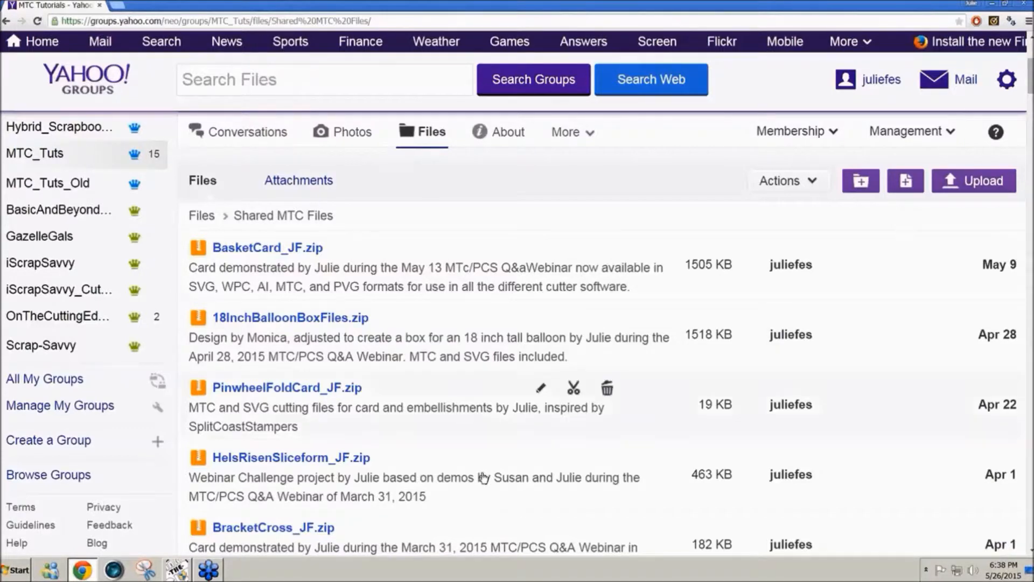
{"action": "left_click", "coordinate": [176, 569]}
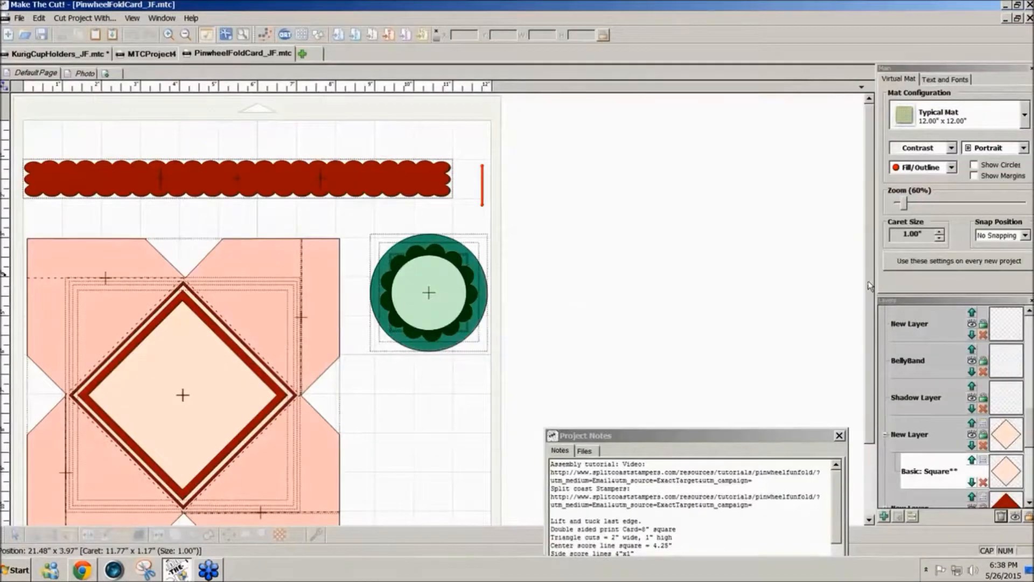
Remove the empty layers from the pinwheel card's Default Page and check the remaining layers
{"action": "left_click_drag", "start_coordinate": [869, 286], "coordinate": [866, 318]}
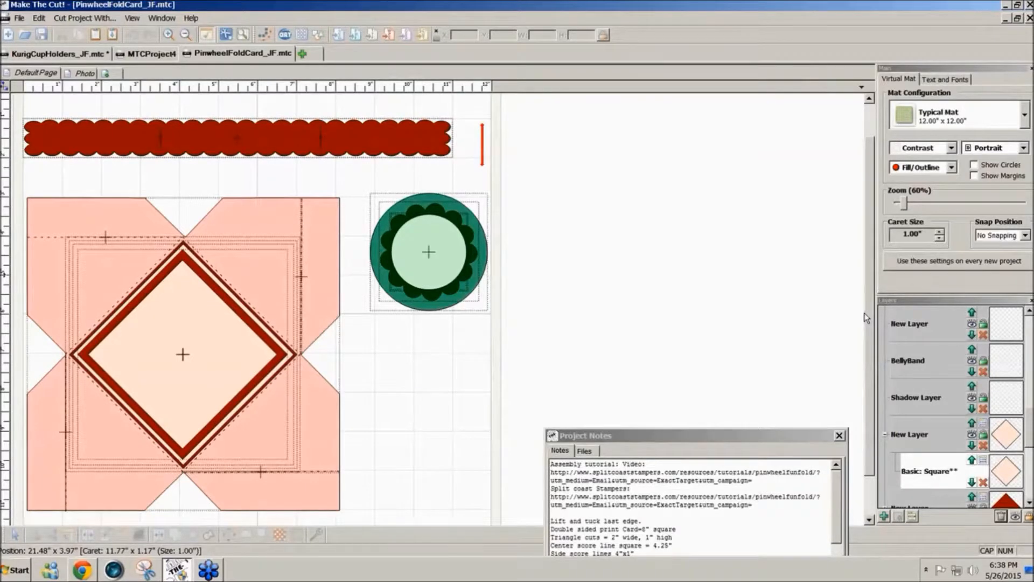
{"action": "left_click", "coordinate": [1003, 516]}
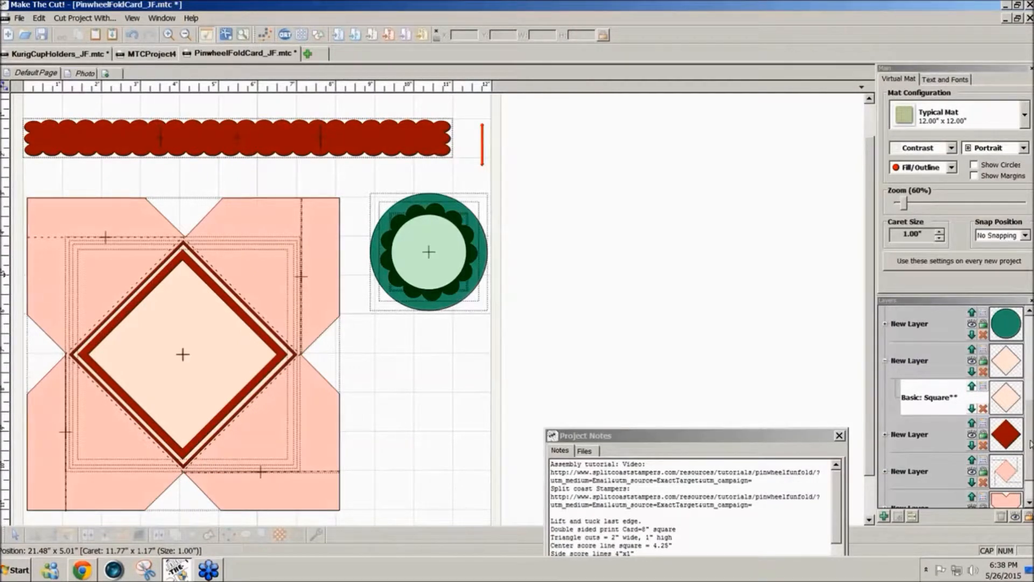
{"action": "scroll", "coordinate": [1030, 443], "scroll_direction": "up", "scroll_amount": 1}
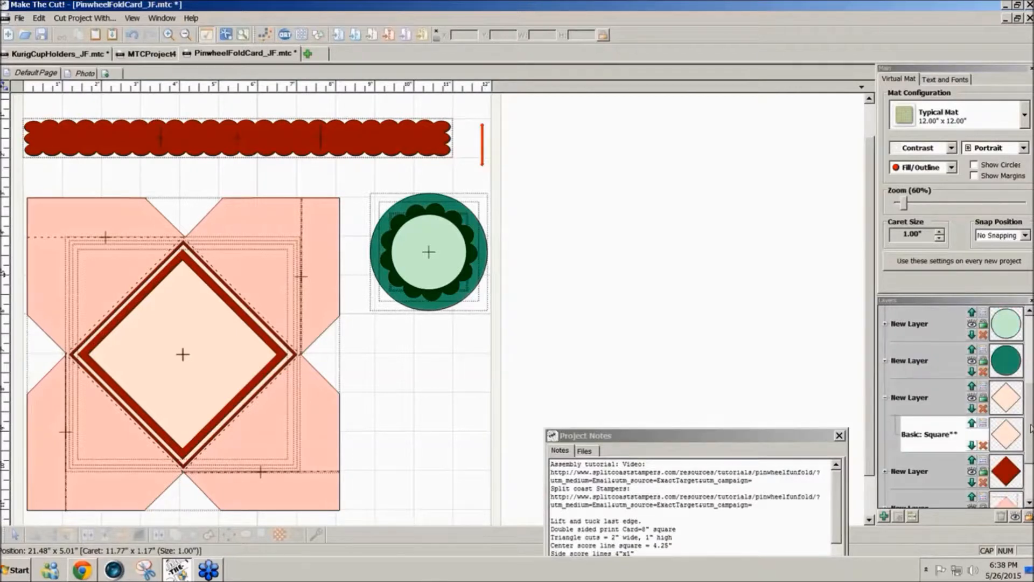
Return to the cup holder page of KurigCupHolders_JF.mtc and select the upper notched piece to check its size
{"action": "left_click", "coordinate": [75, 55]}
{"action": "left_click", "coordinate": [63, 75]}
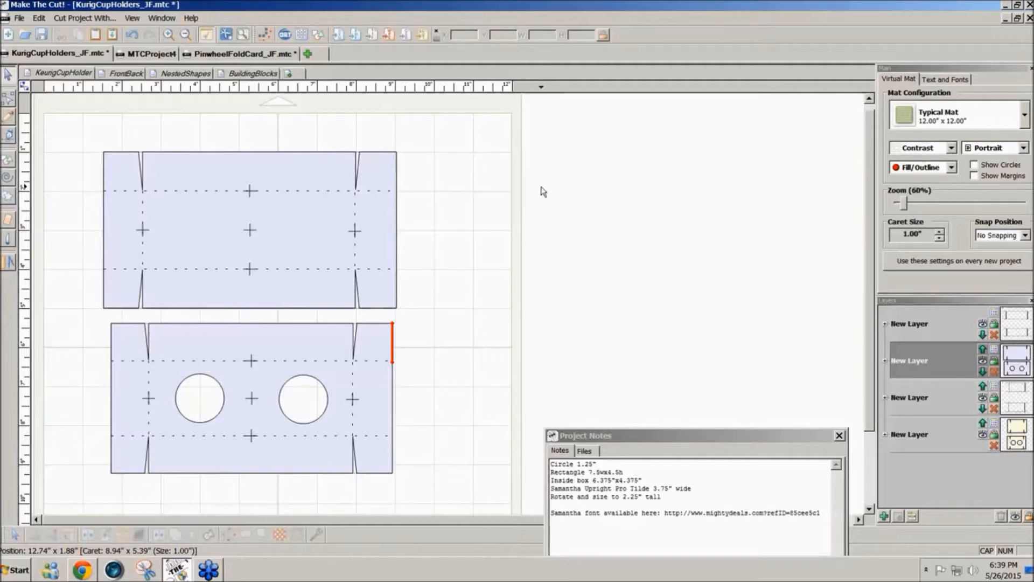
{"action": "left_click", "coordinate": [394, 210]}
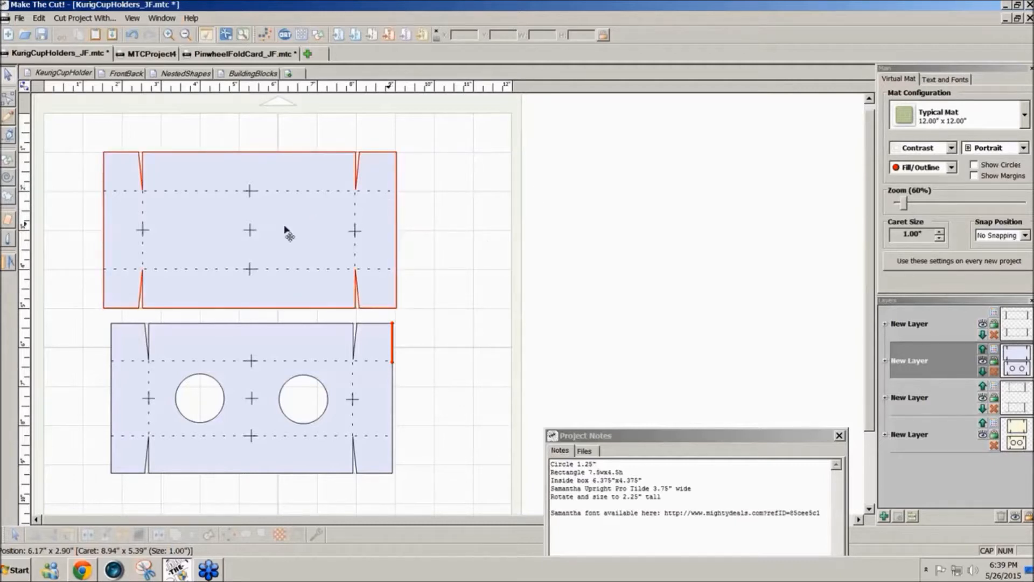
{"action": "left_click", "coordinate": [249, 233]}
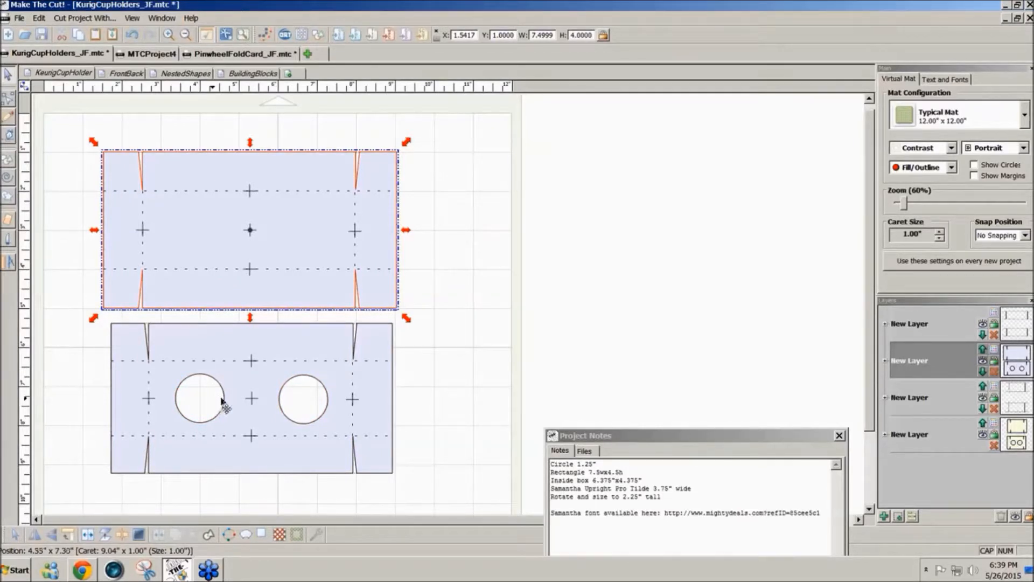
{"action": "left_click", "coordinate": [430, 410]}
Undo the cup holder page's edits back to before the guide rectangle was deleted, and switch the mat's color theme to Green
{"action": "key", "text": "Page_Down"}
{"action": "key", "text": "Page_Up"}
{"action": "key", "text": "Page_Down"}
{"action": "key", "text": "Page_Down"}
{"action": "key", "text": "Page_Up"}
{"action": "key", "text": "Page_Up"}
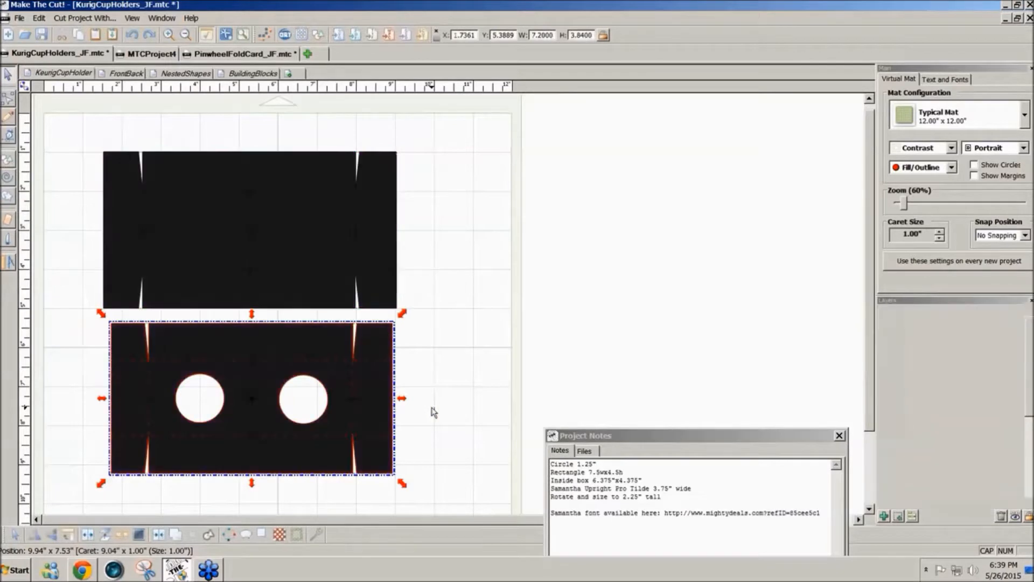
{"action": "key", "text": "ctrl+z"}
{"action": "key", "text": "ctrl+z"}
{"action": "key", "text": "ctrl+z"}
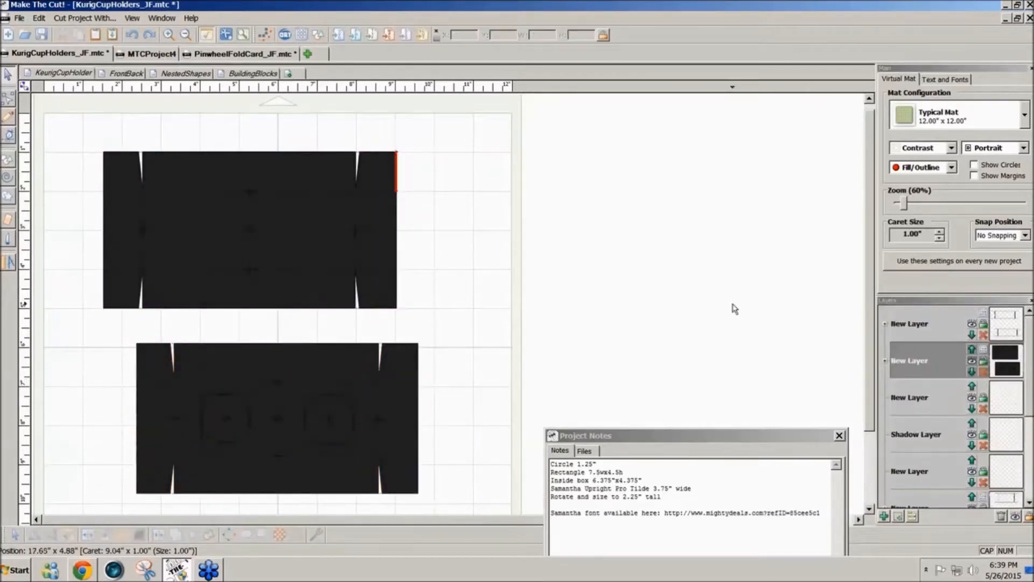
{"action": "key", "text": "ctrl+z"}
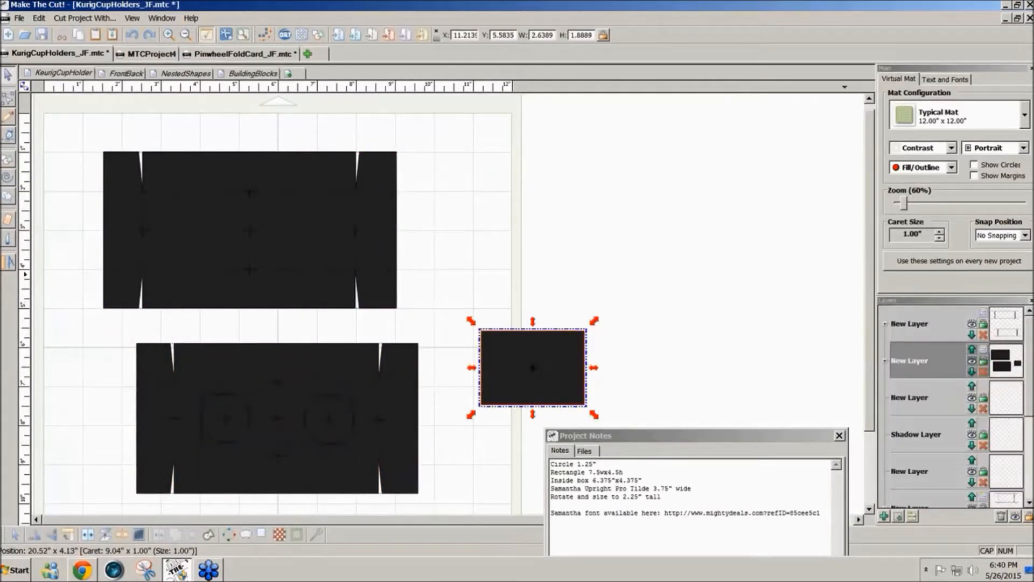
{"action": "left_click", "coordinate": [952, 149]}
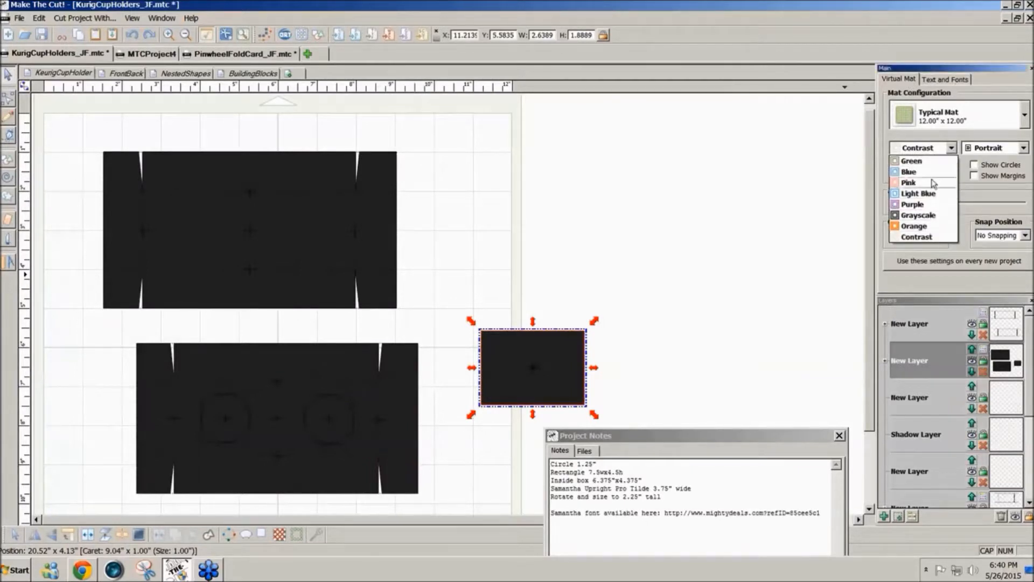
{"action": "left_click", "coordinate": [912, 161]}
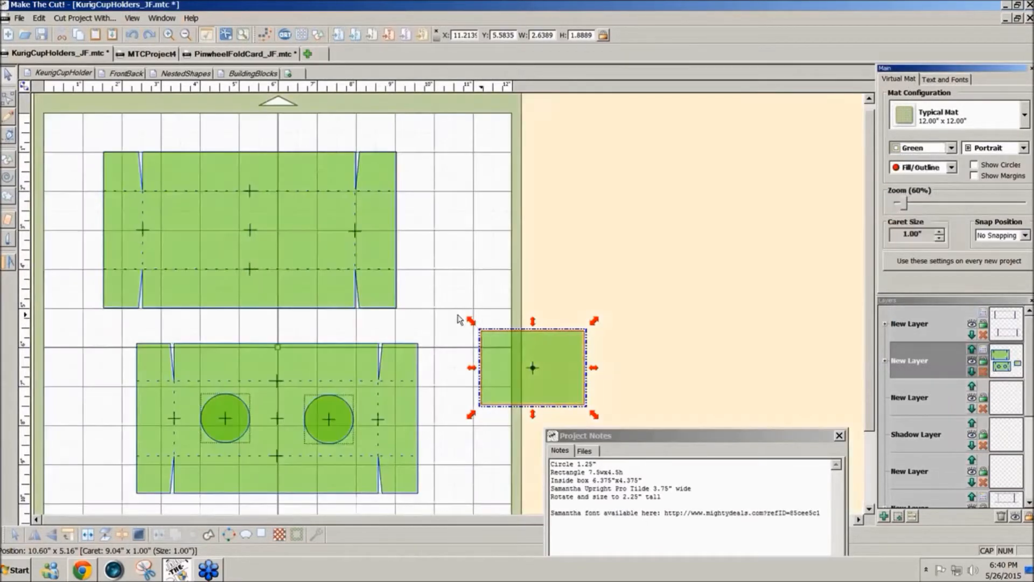
Move the guide rectangle and the lower piece's right circle off the box piece, and center the circle on the rectangle
{"action": "left_click", "coordinate": [460, 320]}
{"action": "left_click_drag", "start_coordinate": [342, 430], "coordinate": [597, 384]}
{"action": "left_click_drag", "start_coordinate": [526, 385], "coordinate": [479, 406]}
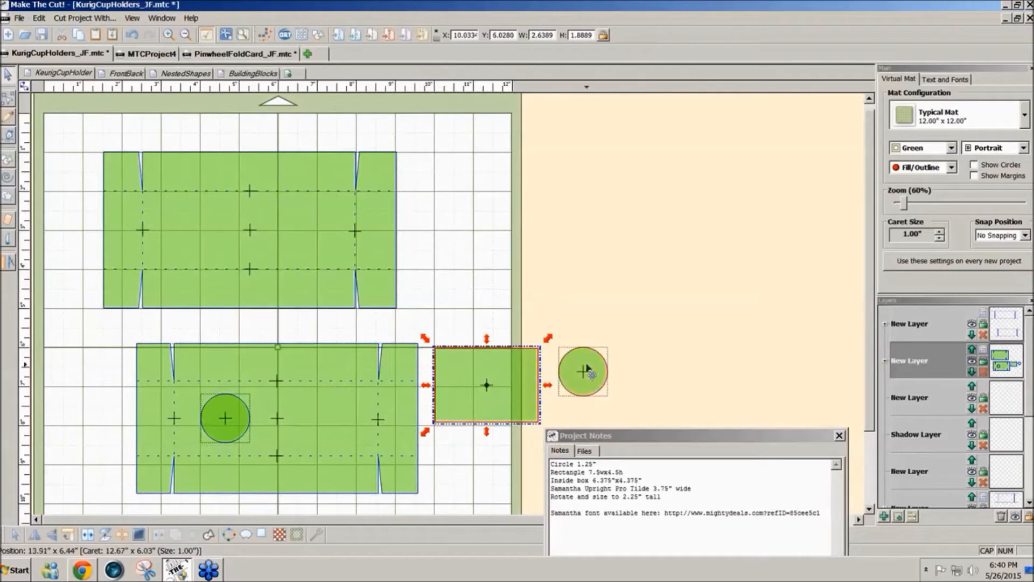
{"action": "left_click_drag", "start_coordinate": [587, 369], "coordinate": [604, 394]}
{"action": "left_click_drag", "start_coordinate": [422, 318], "coordinate": [627, 429]}
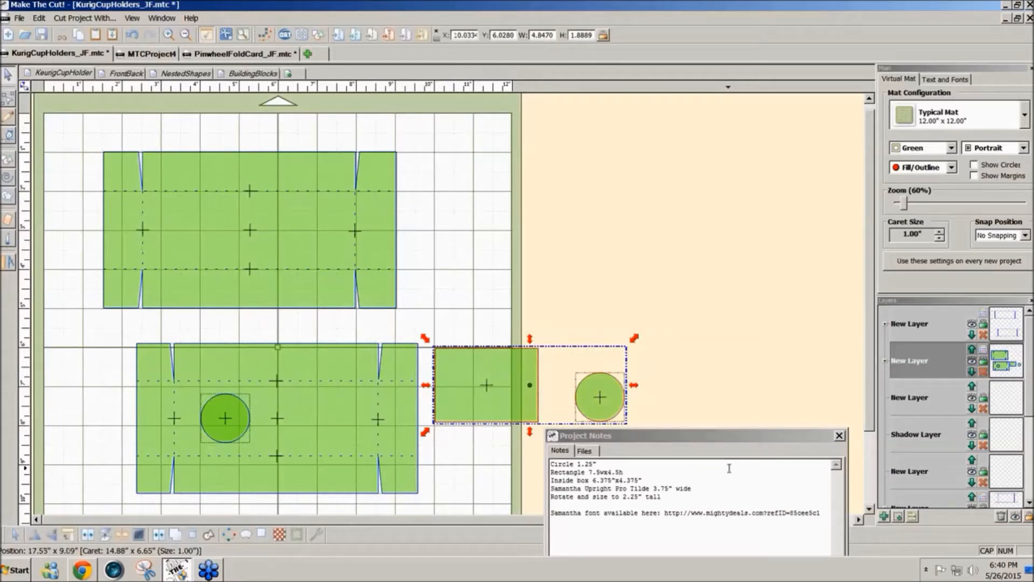
{"action": "key", "text": "c"}
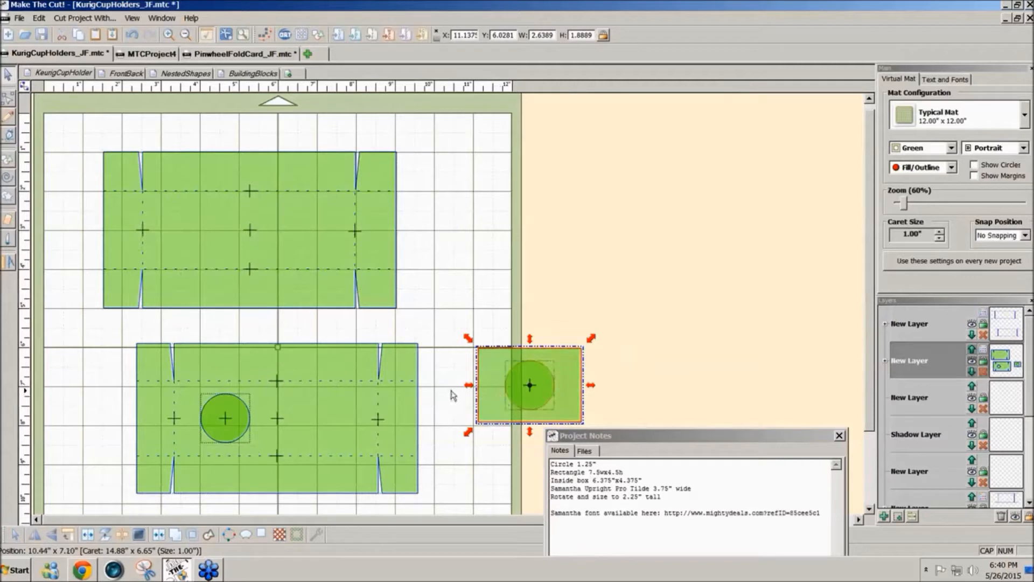
Fit the guide rectangle with its circle into the right half of the lower piece's fold-line area, and pull only the rectangle back out
{"action": "left_click_drag", "start_coordinate": [453, 316], "coordinate": [667, 431]}
{"action": "left_click_drag", "start_coordinate": [541, 405], "coordinate": [344, 441]}
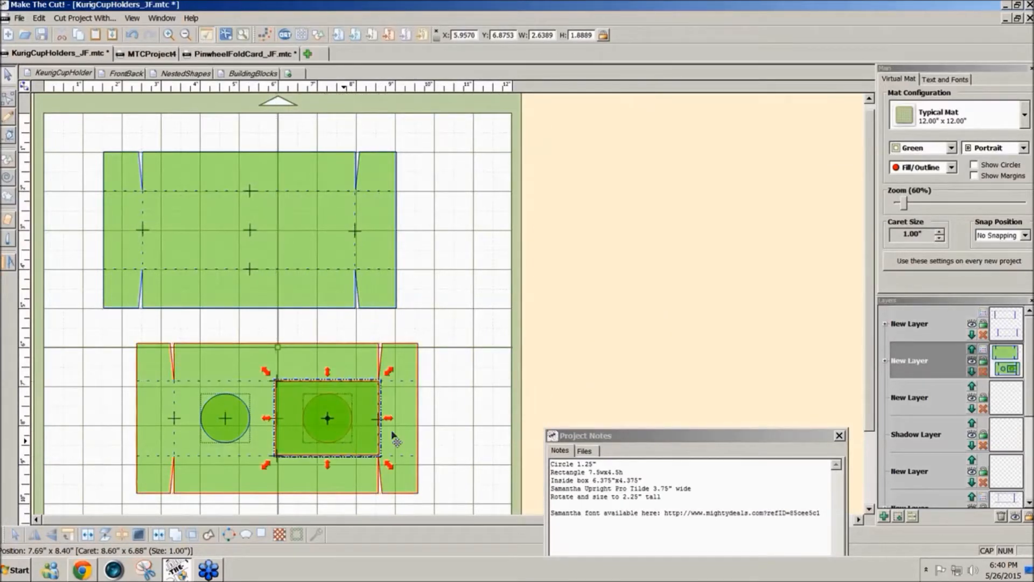
{"action": "left_click", "coordinate": [446, 396]}
{"action": "left_click", "coordinate": [288, 440]}
{"action": "left_click_drag", "start_coordinate": [318, 441], "coordinate": [544, 418]}
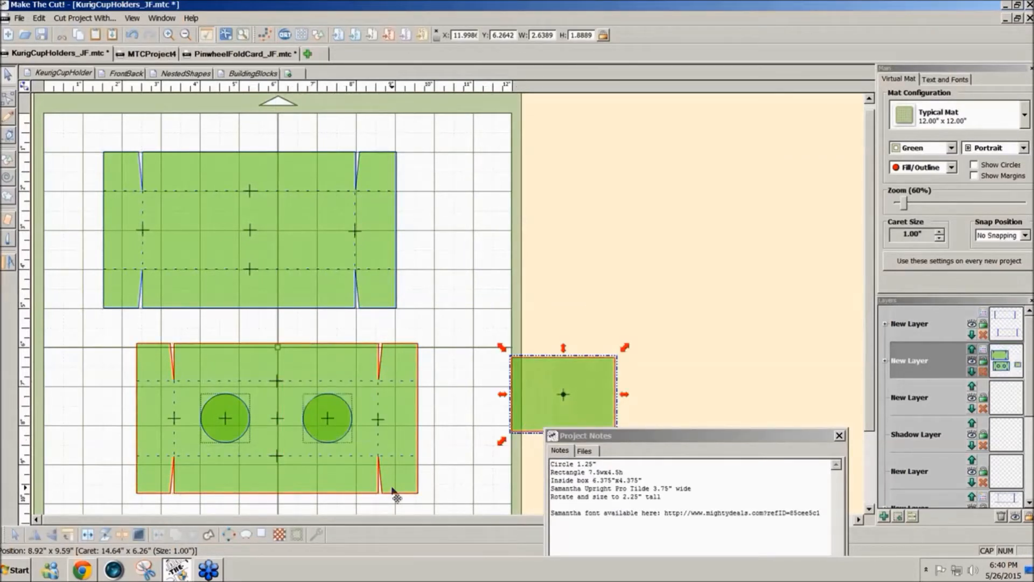
Center the left circle in the guide rectangle, fit both into the fold-line area's left half, and move the rectangle off the piece
{"action": "left_click_drag", "start_coordinate": [240, 428], "coordinate": [575, 402]}
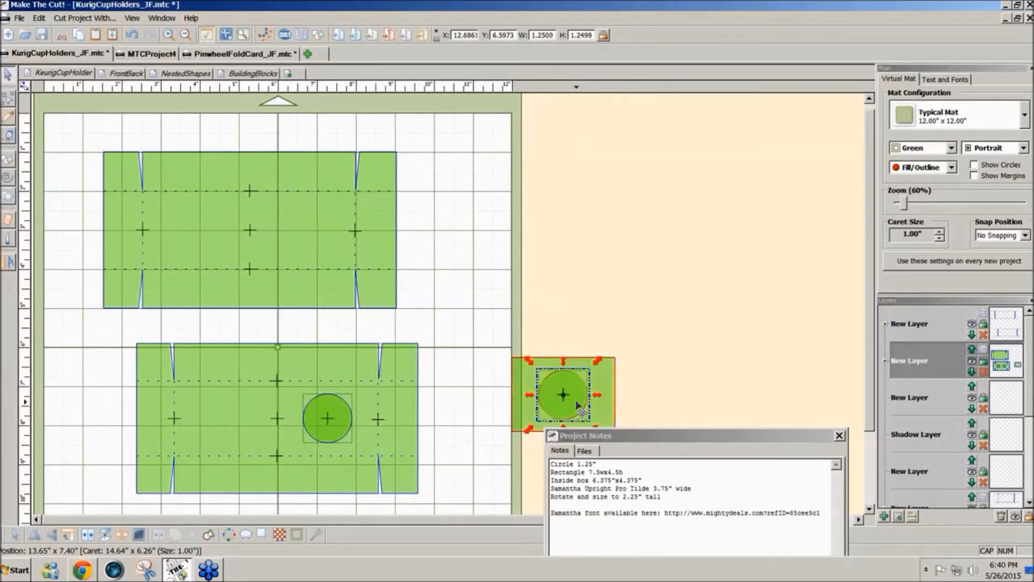
{"action": "left_click_drag", "start_coordinate": [479, 306], "coordinate": [650, 436]}
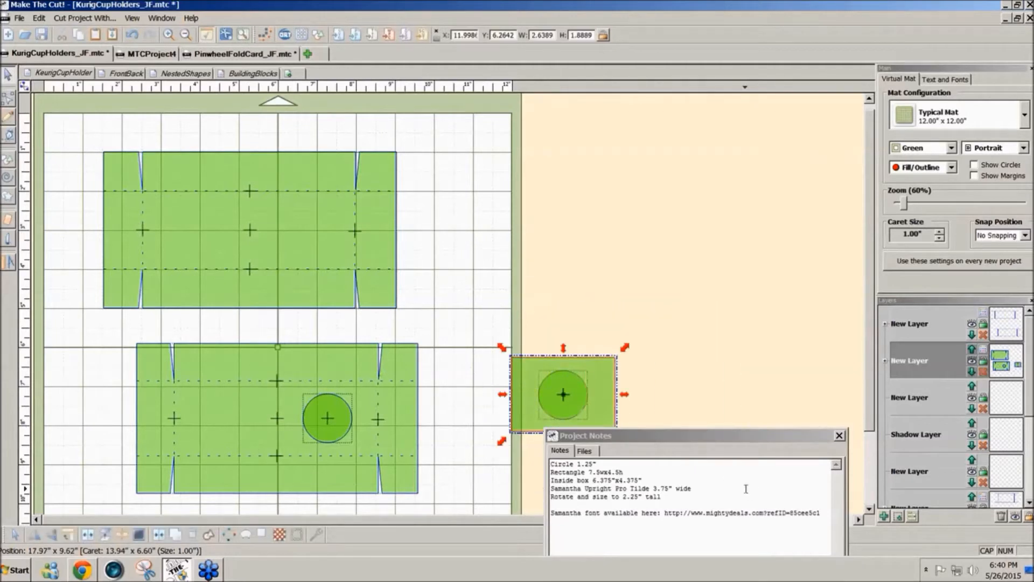
{"action": "left_click_drag", "start_coordinate": [583, 414], "coordinate": [242, 434]}
{"action": "left_click", "coordinate": [472, 428]}
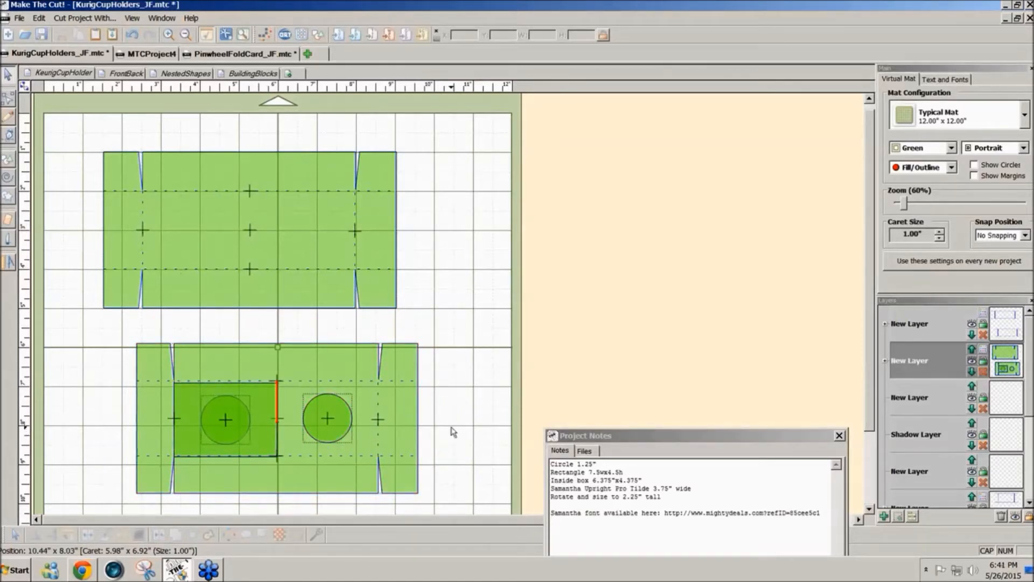
{"action": "left_click_drag", "start_coordinate": [267, 447], "coordinate": [594, 403]}
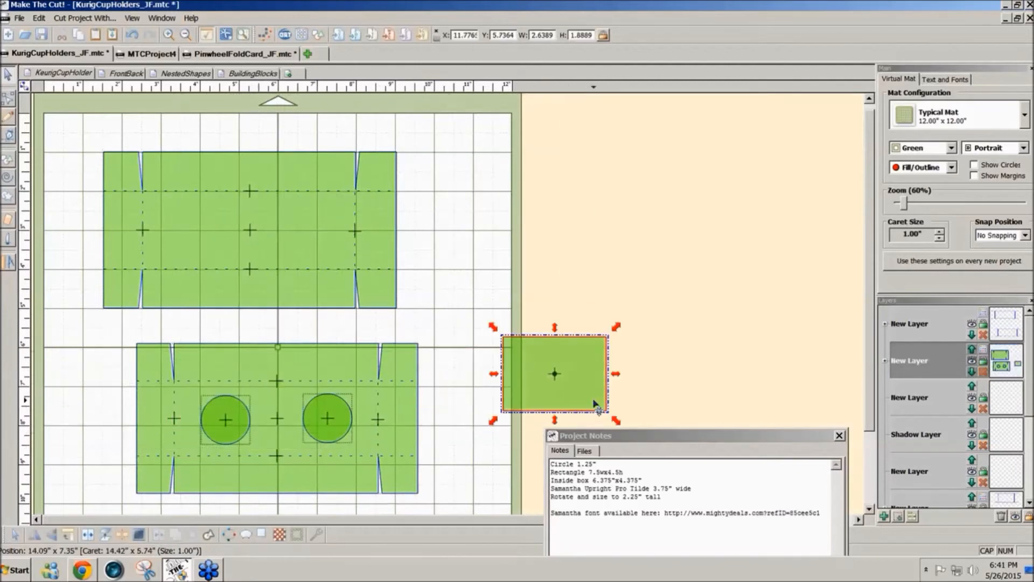
Try joining the lower notched piece with its two circles while the fold-line layer is visible, and undo the join
{"action": "left_click_drag", "start_coordinate": [111, 332], "coordinate": [575, 526]}
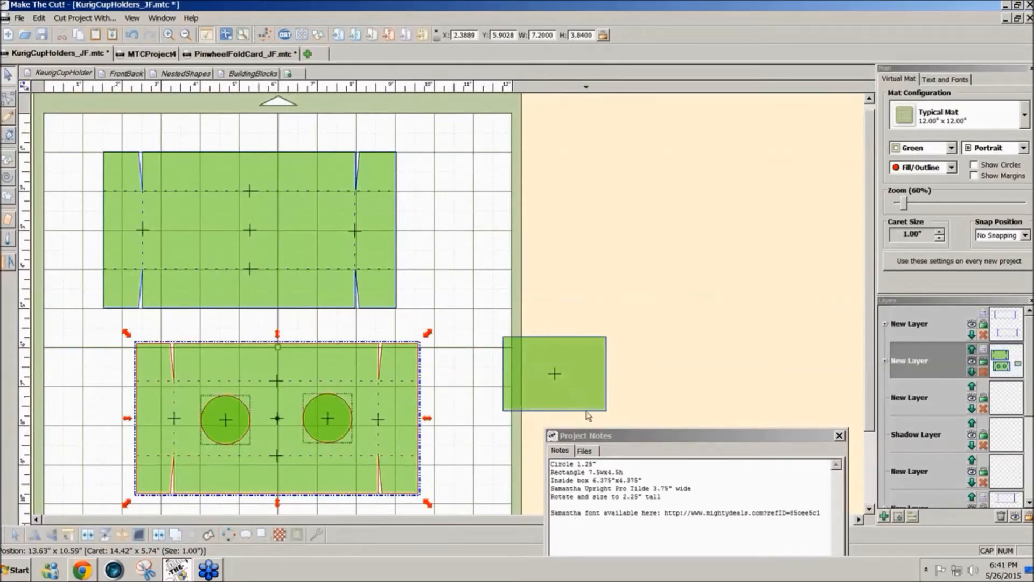
{"action": "left_click", "coordinate": [159, 534]}
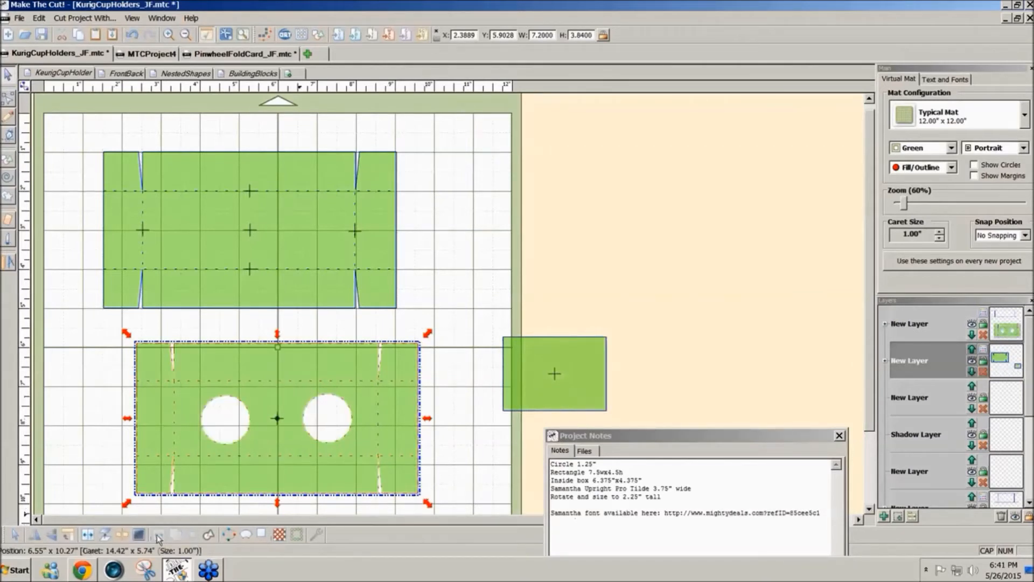
{"action": "key", "text": "ctrl+z"}
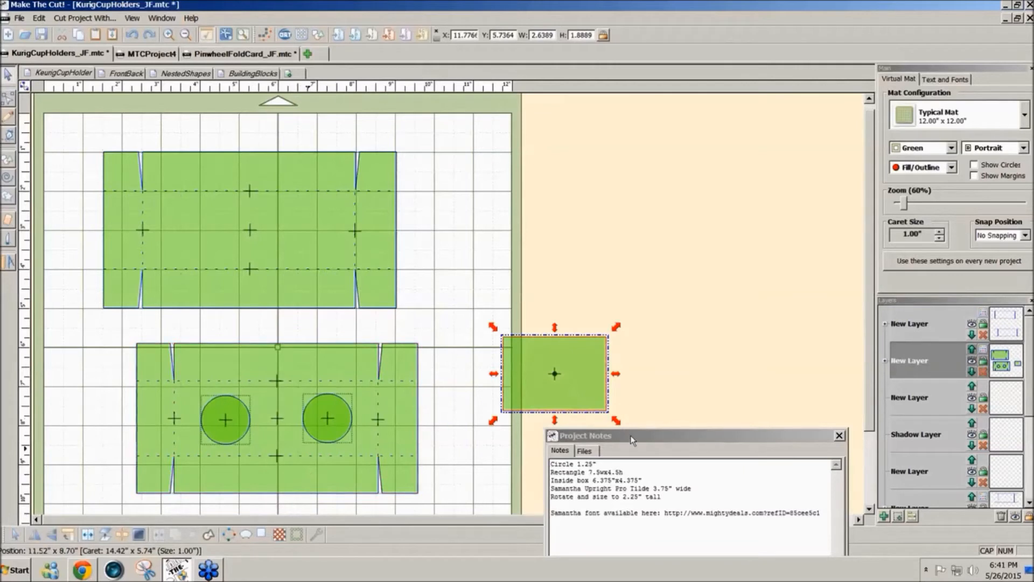
Hide the fold-line layer, join the lower notched piece with its two circles to make cup holes, and show the fold lines again
{"action": "left_click", "coordinate": [974, 325]}
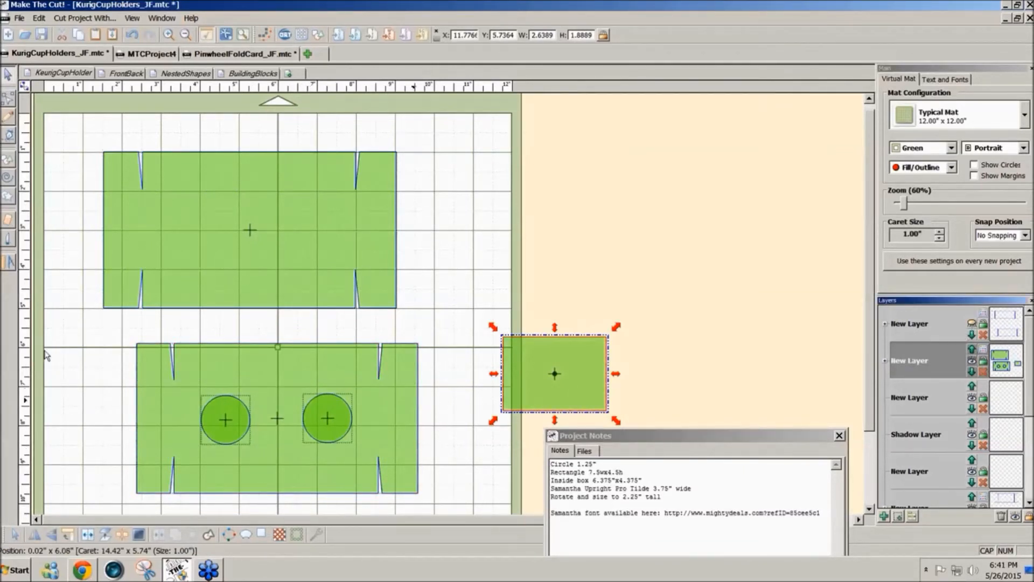
{"action": "left_click_drag", "start_coordinate": [106, 330], "coordinate": [459, 526]}
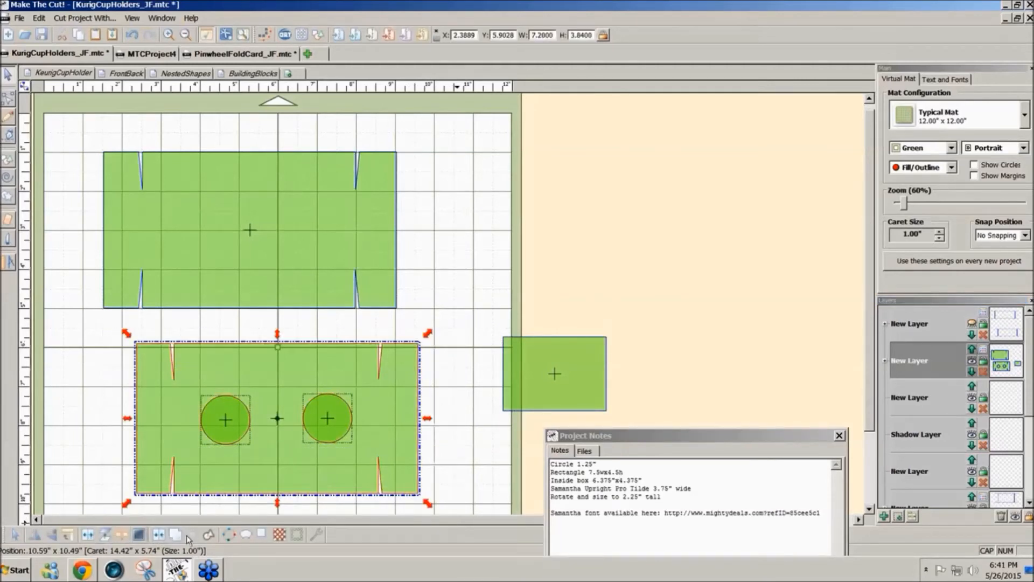
{"action": "left_click", "coordinate": [158, 534]}
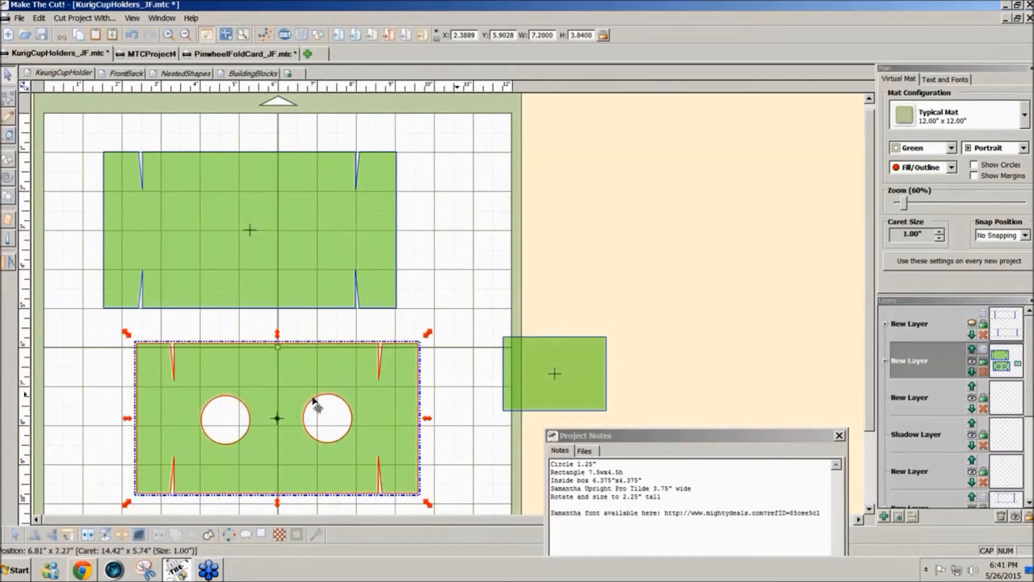
{"action": "left_click", "coordinate": [972, 325]}
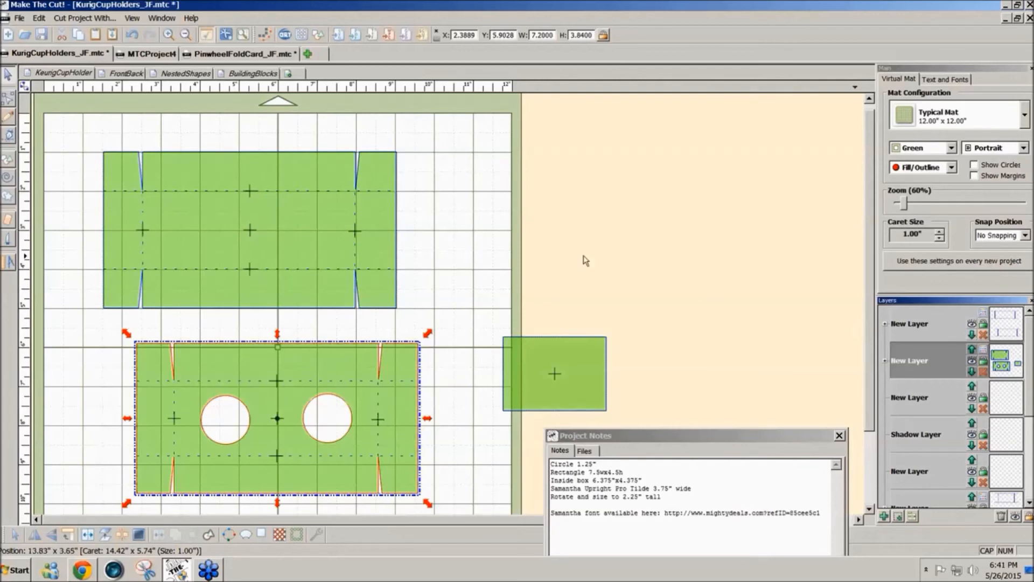
{"action": "left_click", "coordinate": [507, 271]}
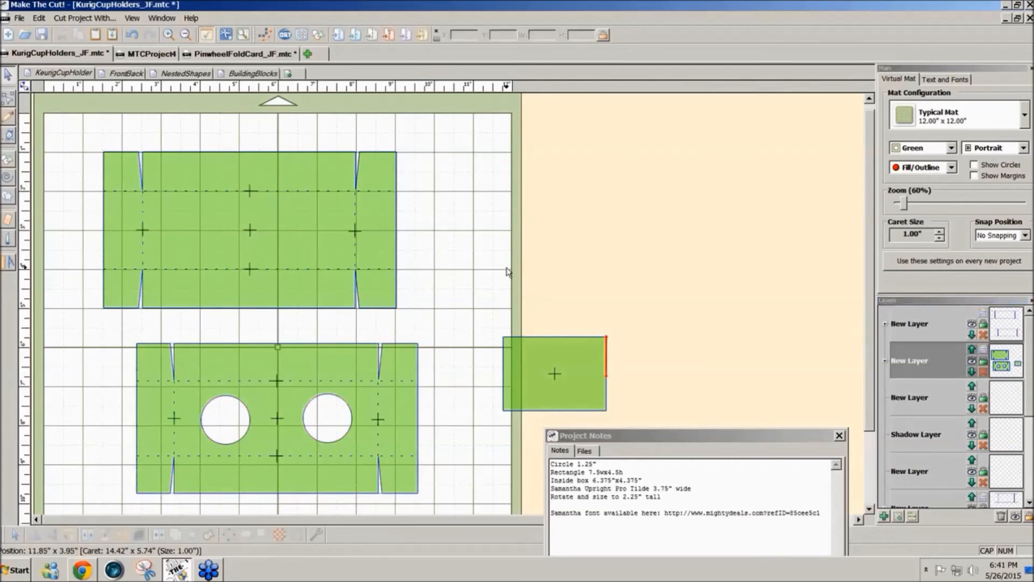